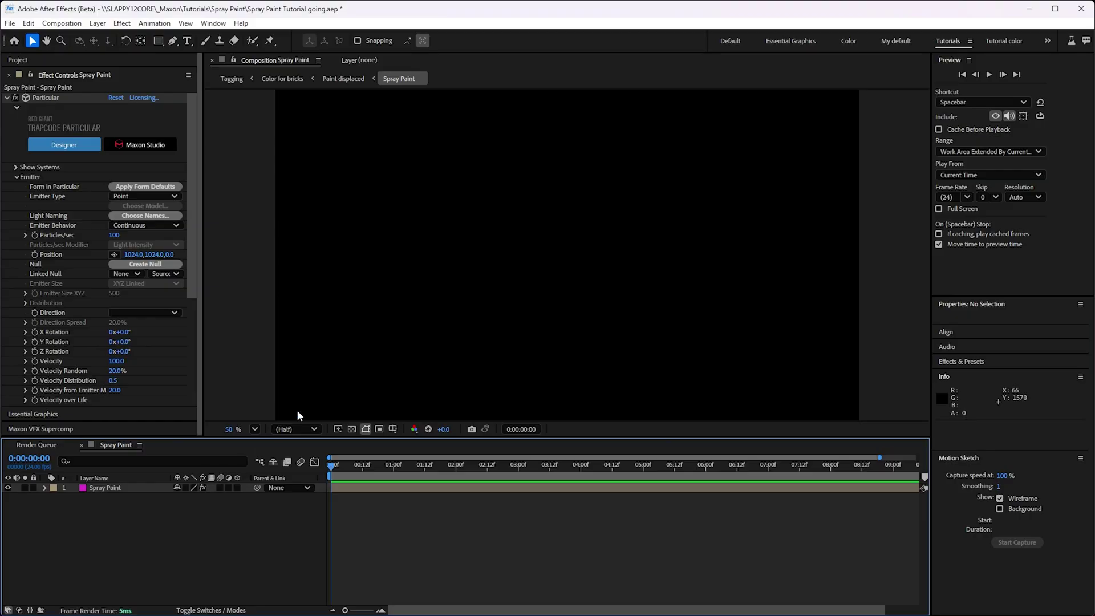
Step: Create a spot light named Emitter 01 with colour EC23EA and a 5° cone angle
{"action": "left_click", "coordinate": [98, 23]}
{"action": "mouse_move", "coordinate": [114, 37]}
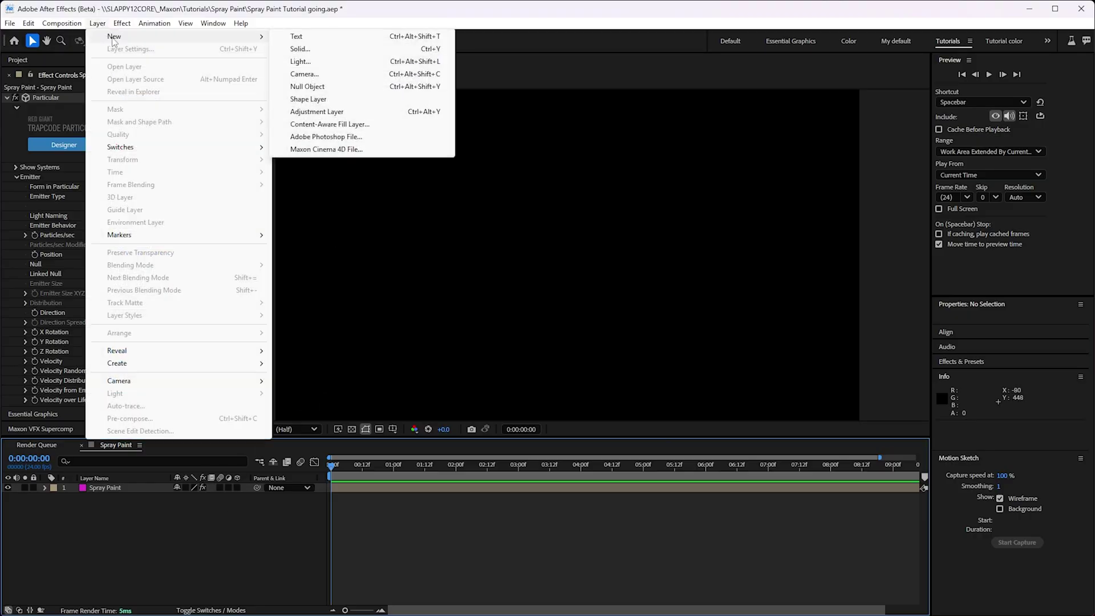
{"action": "left_click", "coordinate": [302, 61]}
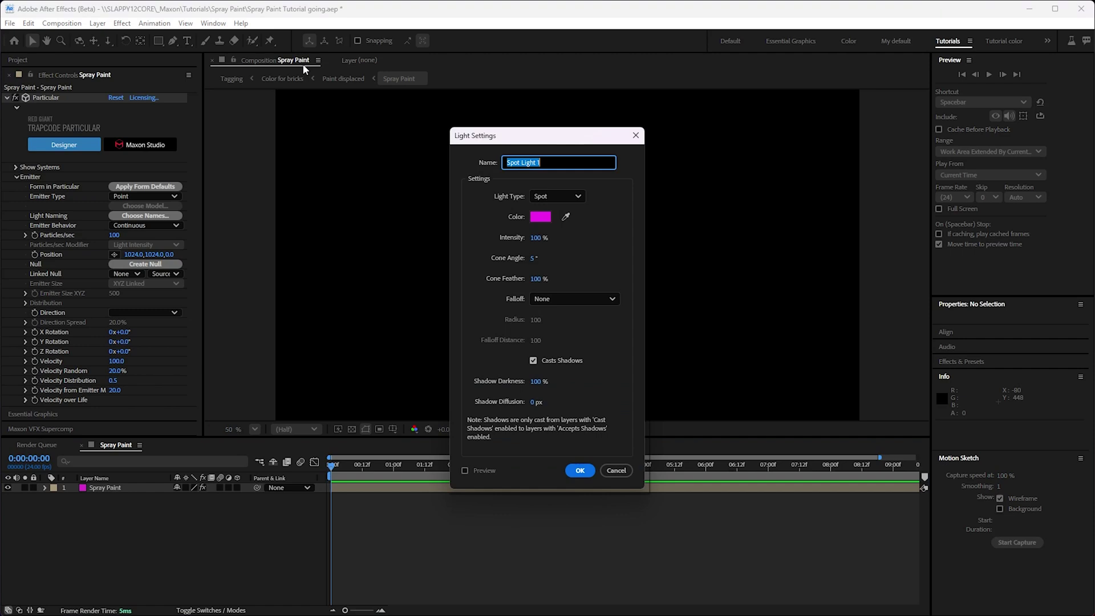
{"action": "left_click", "coordinate": [541, 217]}
{"action": "left_click_drag", "start_coordinate": [537, 252], "coordinate": [542, 254]}
{"action": "left_click", "coordinate": [661, 246]}
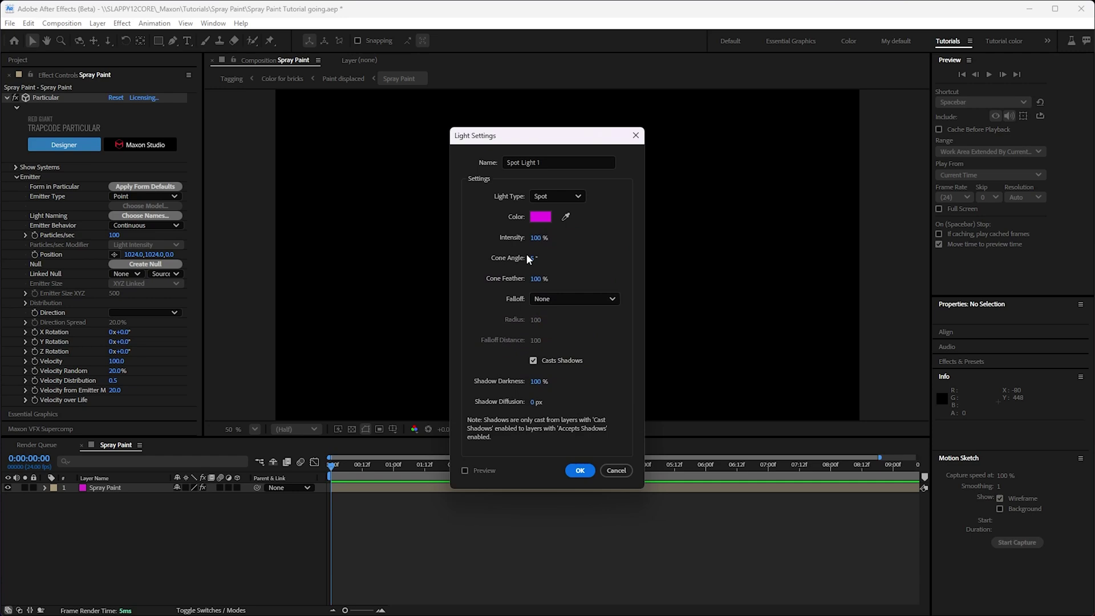
{"action": "mouse_move", "coordinate": [534, 261]}
{"action": "left_mouse_down"}
{"action": "mouse_move", "coordinate": [534, 279]}
{"action": "mouse_move", "coordinate": [531, 268]}
{"action": "left_mouse_up"}
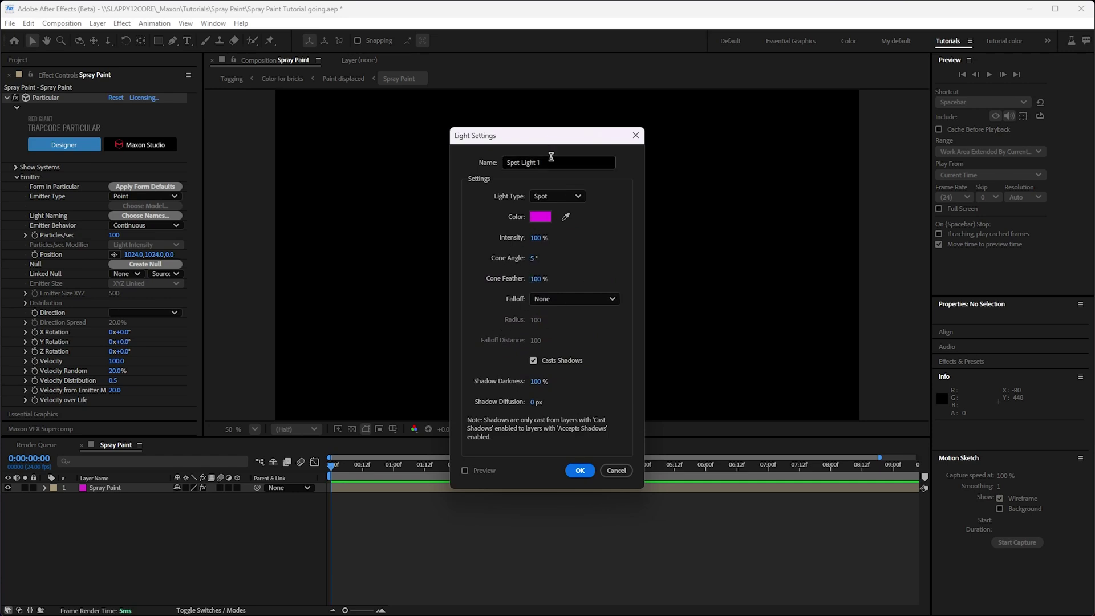
{"action": "left_click", "coordinate": [570, 163]}
{"action": "type", "text": "Emitter 01"}
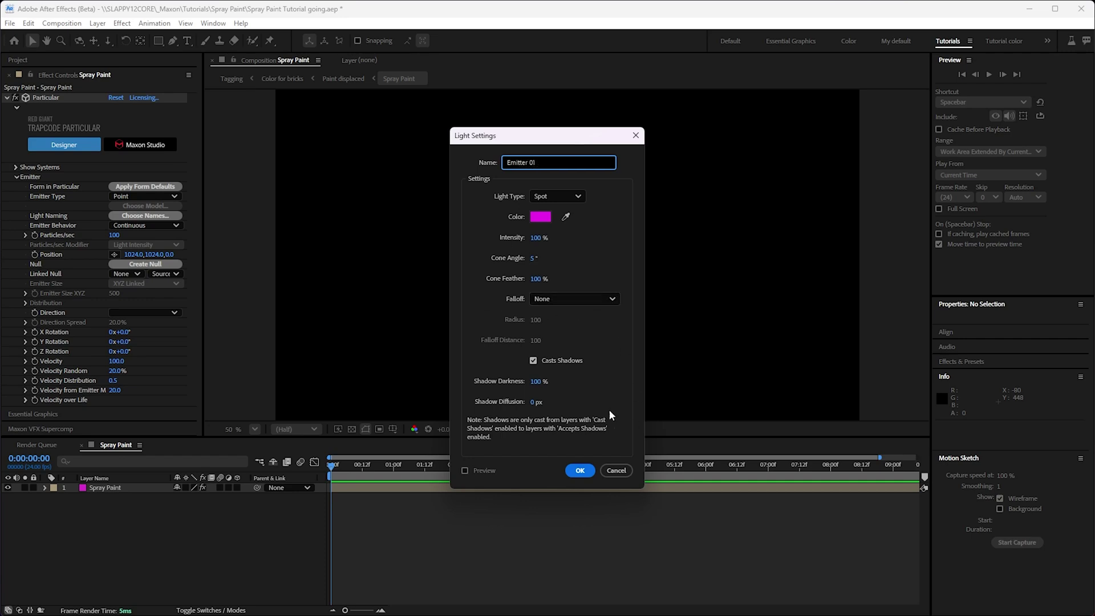
{"action": "left_click", "coordinate": [580, 469]}
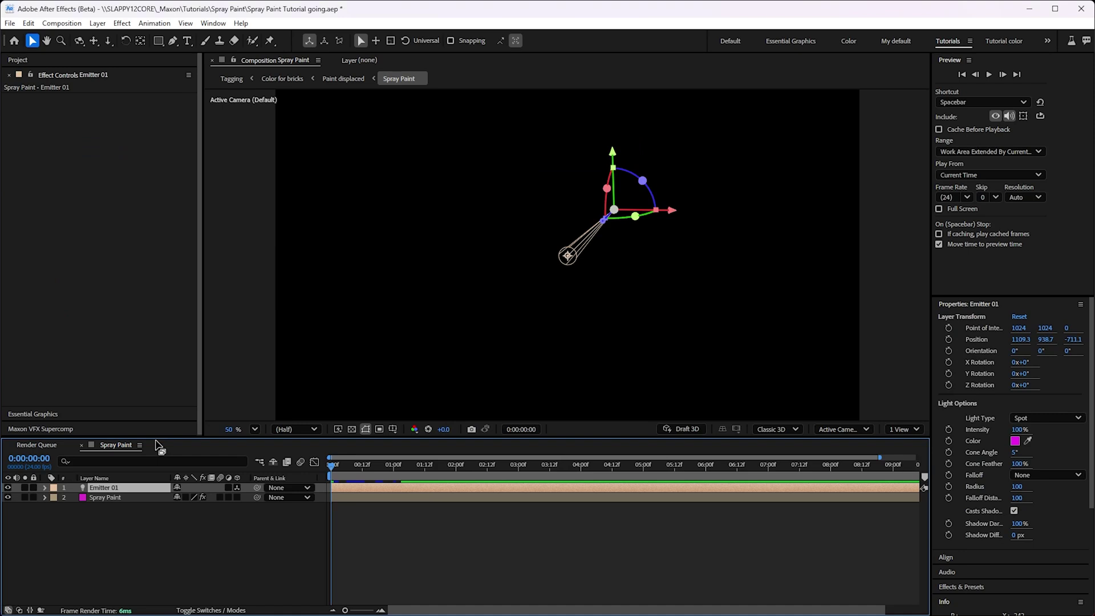
Step: Set Emitter 01's Position Z to 0
{"action": "key", "text": "p"}
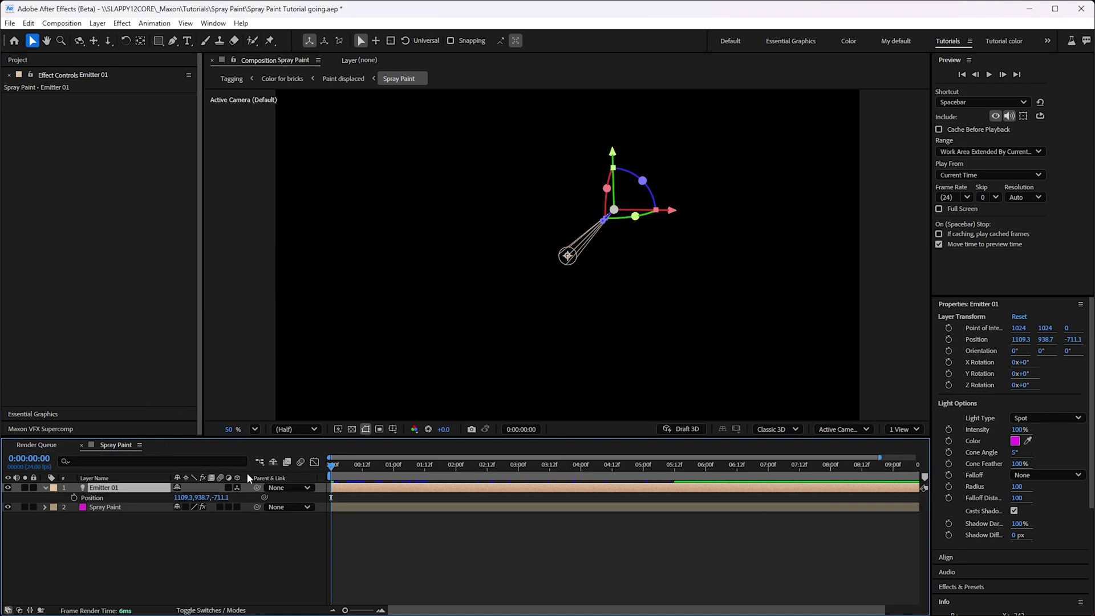
{"action": "left_click", "coordinate": [225, 497]}
{"action": "type", "text": "0"}
{"action": "key", "text": "Return"}
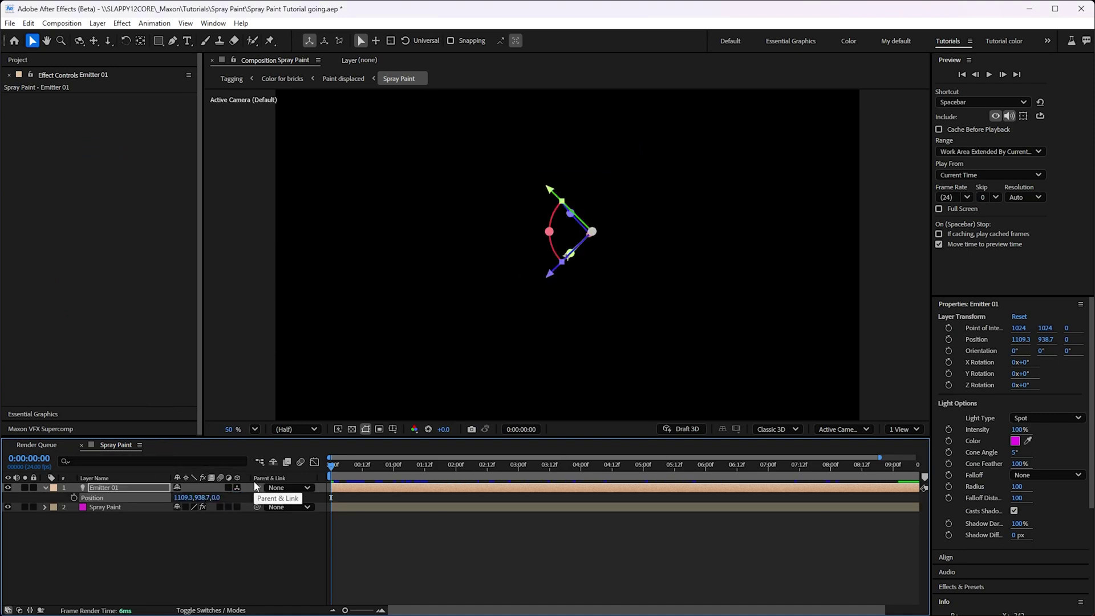
Step: Aim the cone straight down with Point of Interest Y 14108, and move the light to X 1291.3
{"action": "key", "text": "shift+a"}
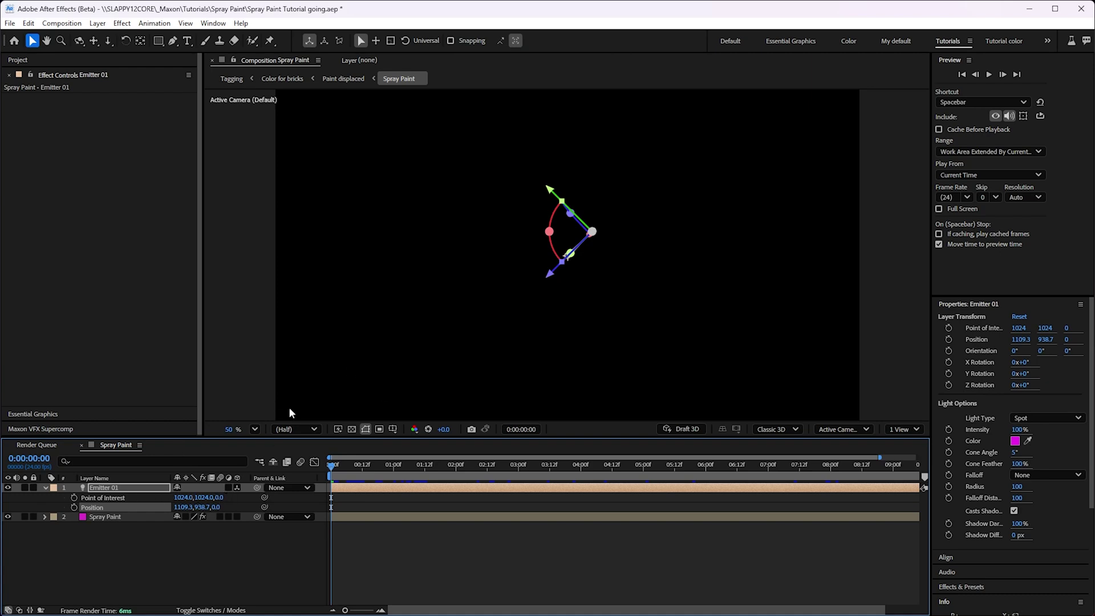
{"action": "left_click_drag", "start_coordinate": [200, 497], "coordinate": [365, 497]}
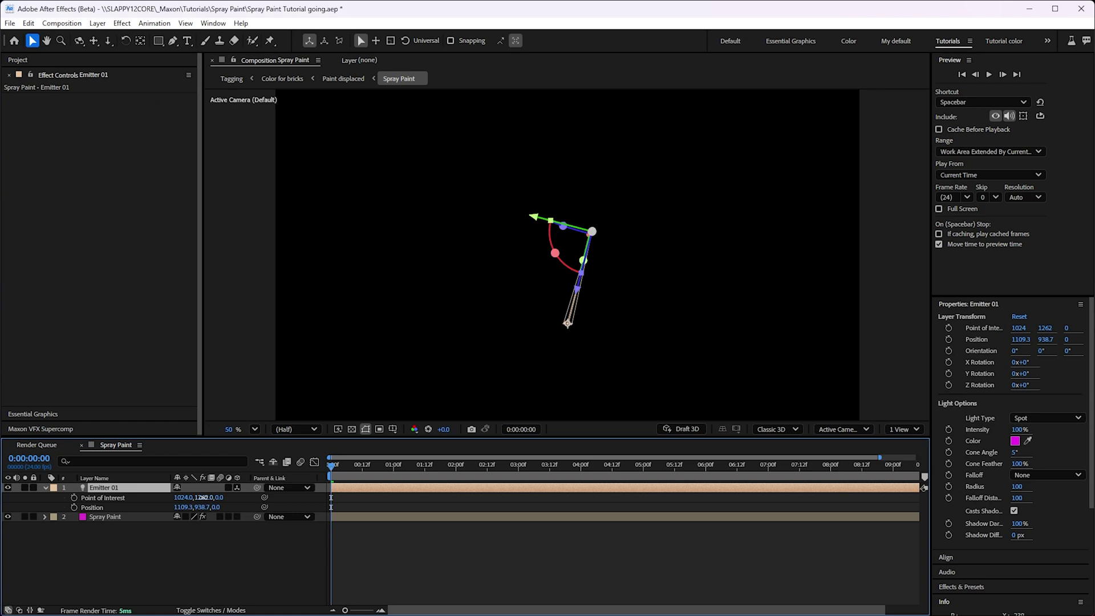
{"action": "left_click_drag", "start_coordinate": [201, 497], "coordinate": [846, 498]}
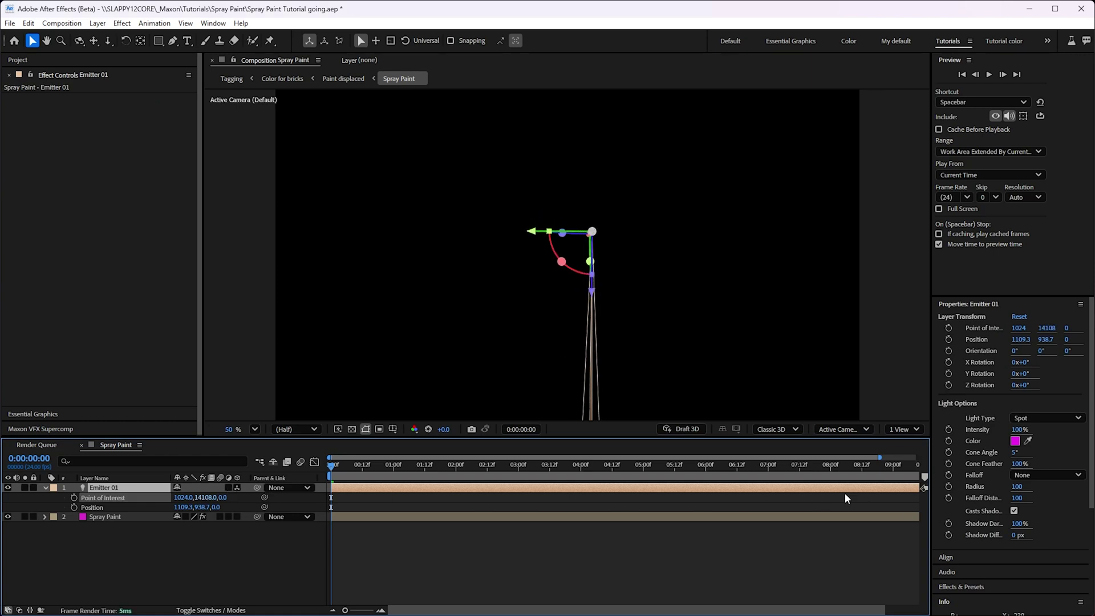
{"action": "left_click_drag", "start_coordinate": [177, 506], "coordinate": [286, 497]}
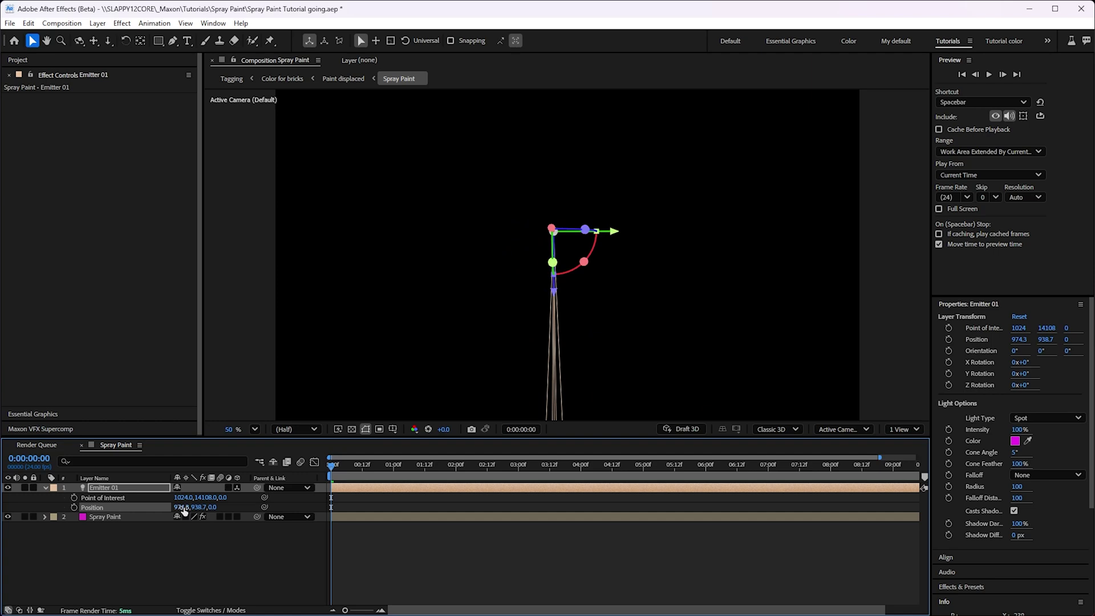
{"action": "left_click_drag", "start_coordinate": [183, 510], "coordinate": [223, 498]}
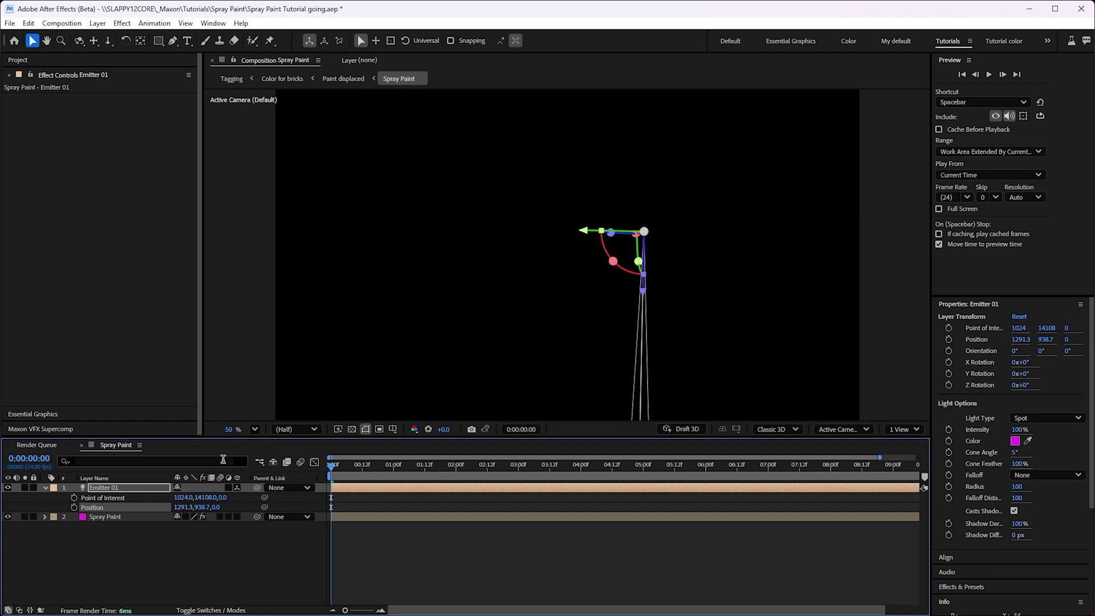
Step: Link Point of Interest to Position plus [0,900,0], move the light to X 1346.3, and preview
{"action": "left_click", "coordinate": [74, 496], "text": "alt"}
{"action": "left_click_drag", "start_coordinate": [205, 507], "coordinate": [137, 525]}
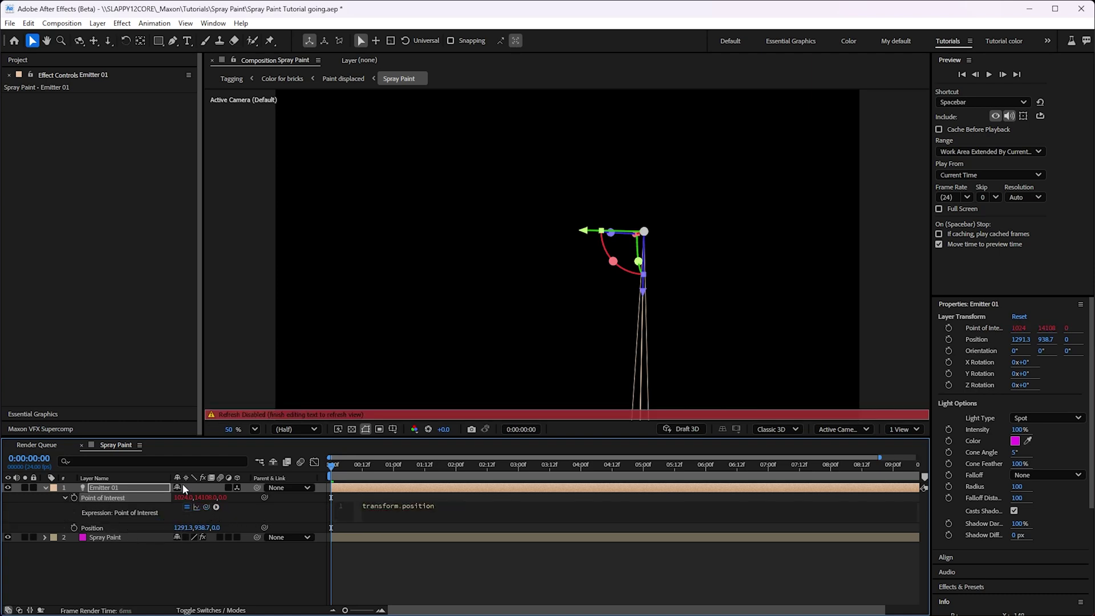
{"action": "type", "text": "+ [0,900,"}
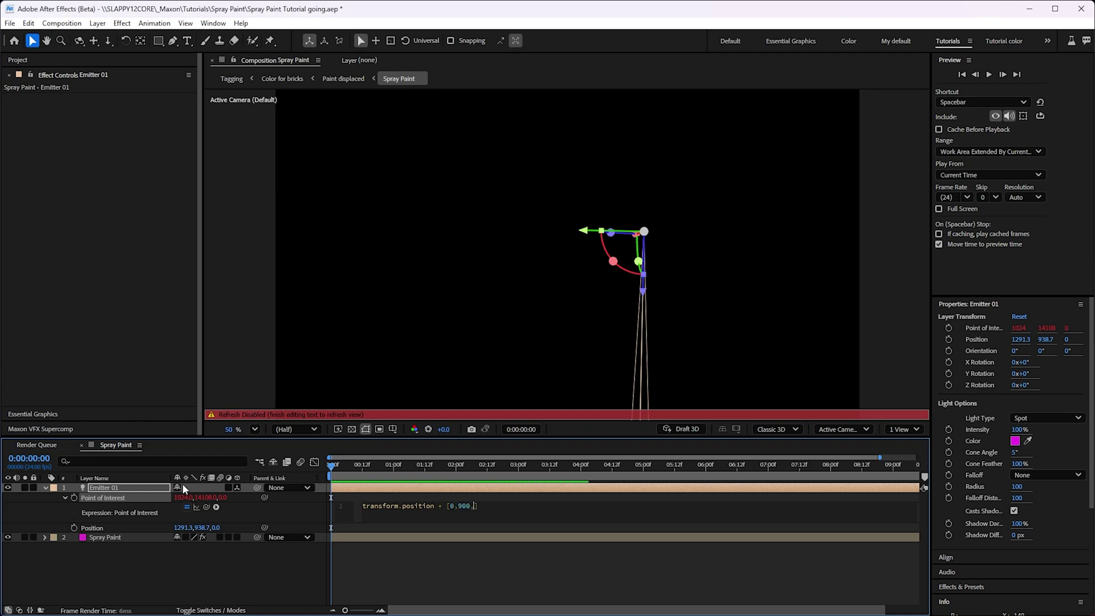
{"action": "type", "text": "0"}
{"action": "key", "text": "KP_Enter"}
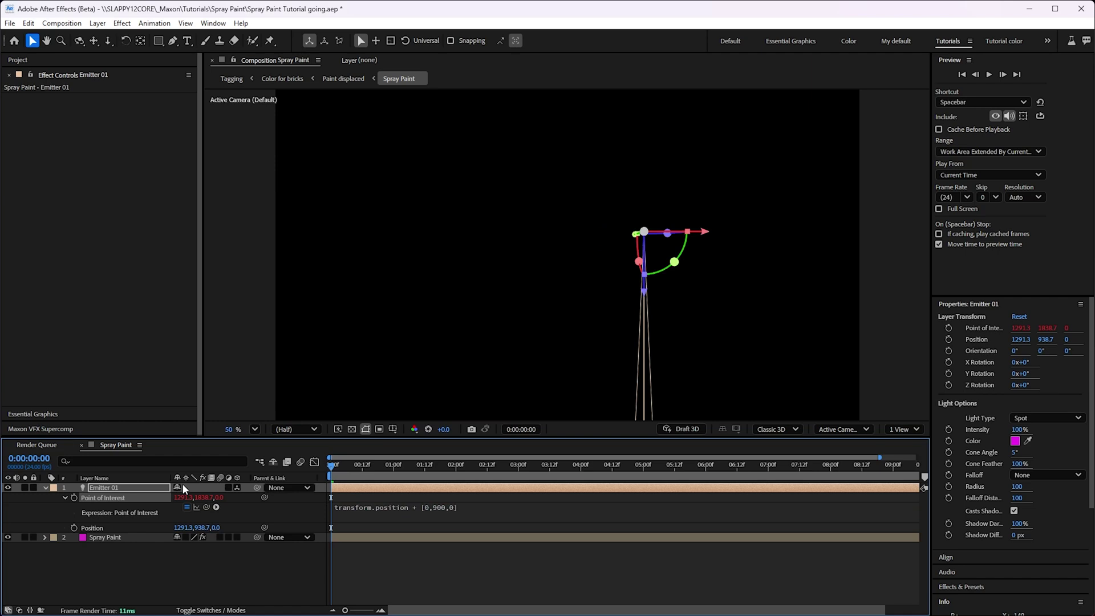
{"action": "left_click_drag", "start_coordinate": [192, 526], "coordinate": [339, 543]}
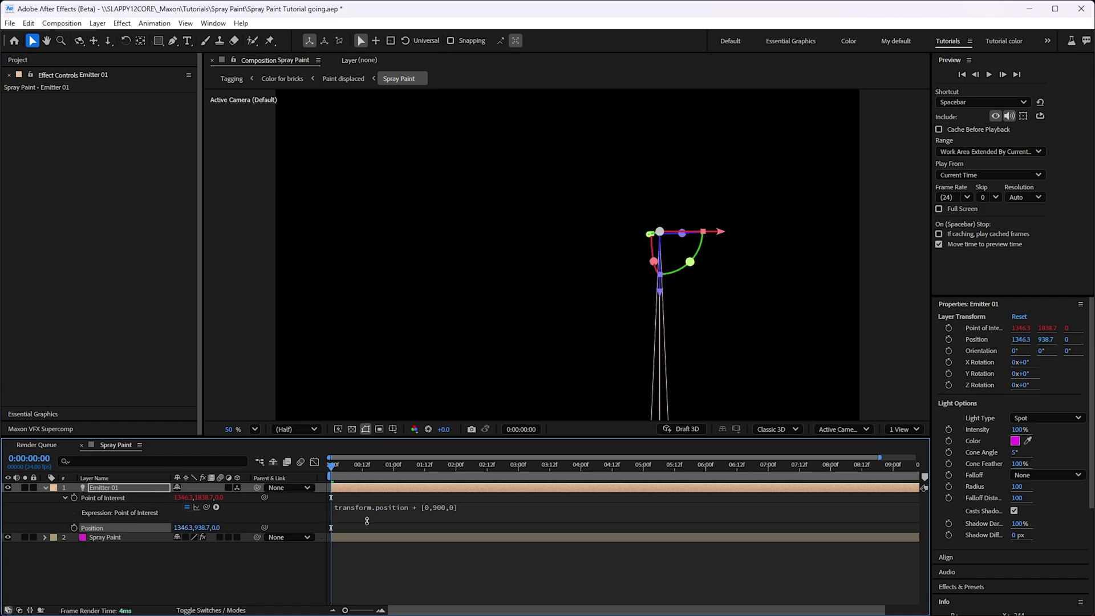
{"action": "mouse_move", "coordinate": [344, 464]}
{"action": "left_mouse_down"}
{"action": "mouse_move", "coordinate": [542, 491]}
{"action": "mouse_move", "coordinate": [275, 490]}
{"action": "left_mouse_up"}
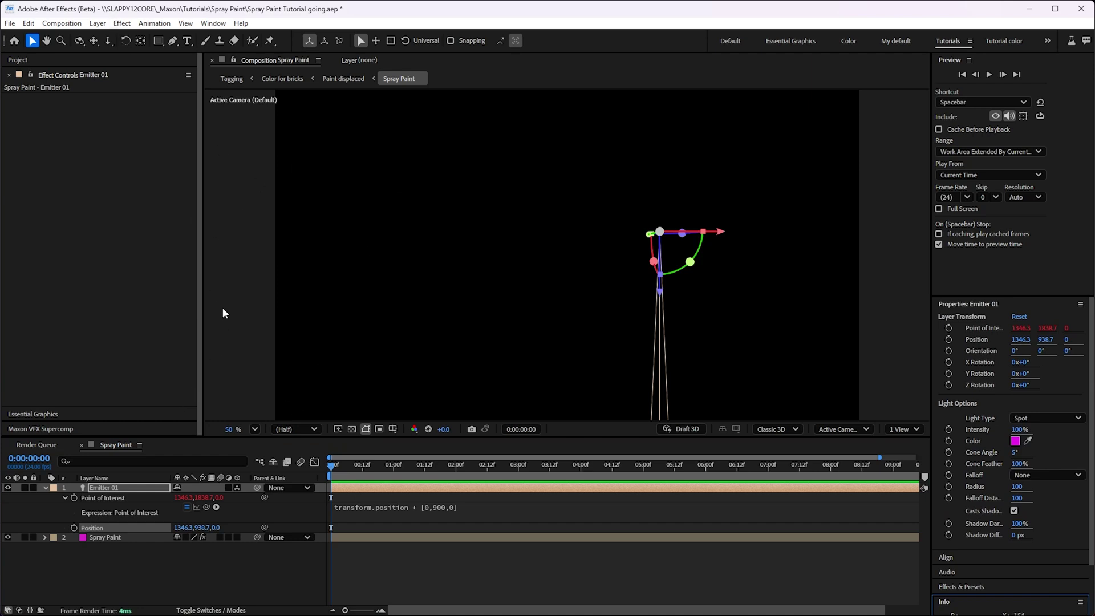
Step: Add a new Null Object layer, Null 2
{"action": "left_click", "coordinate": [98, 22]}
{"action": "mouse_move", "coordinate": [131, 36]}
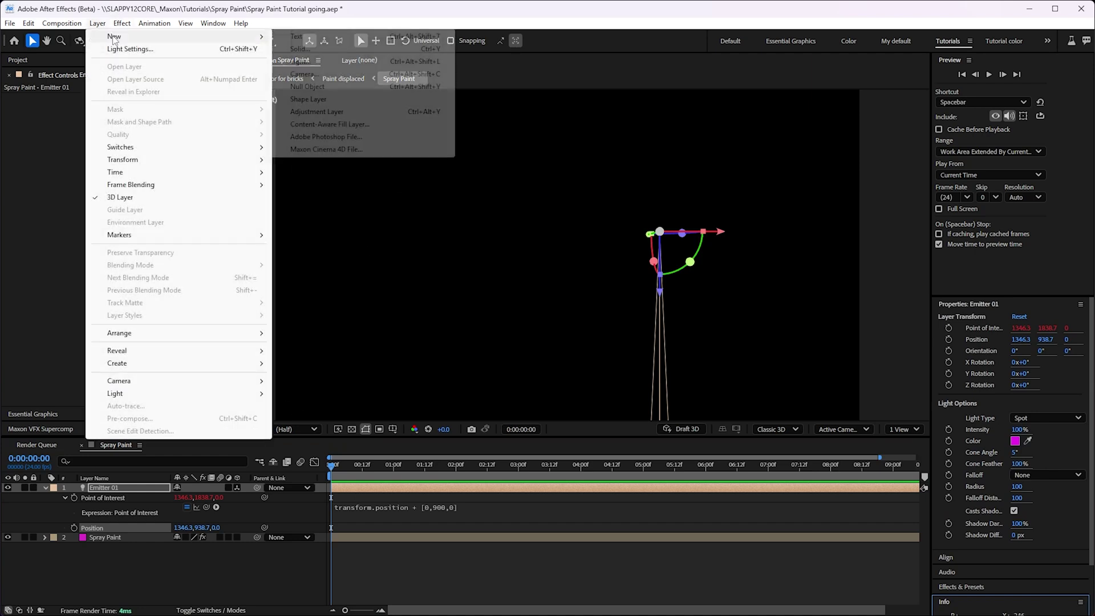
{"action": "left_click", "coordinate": [307, 87]}
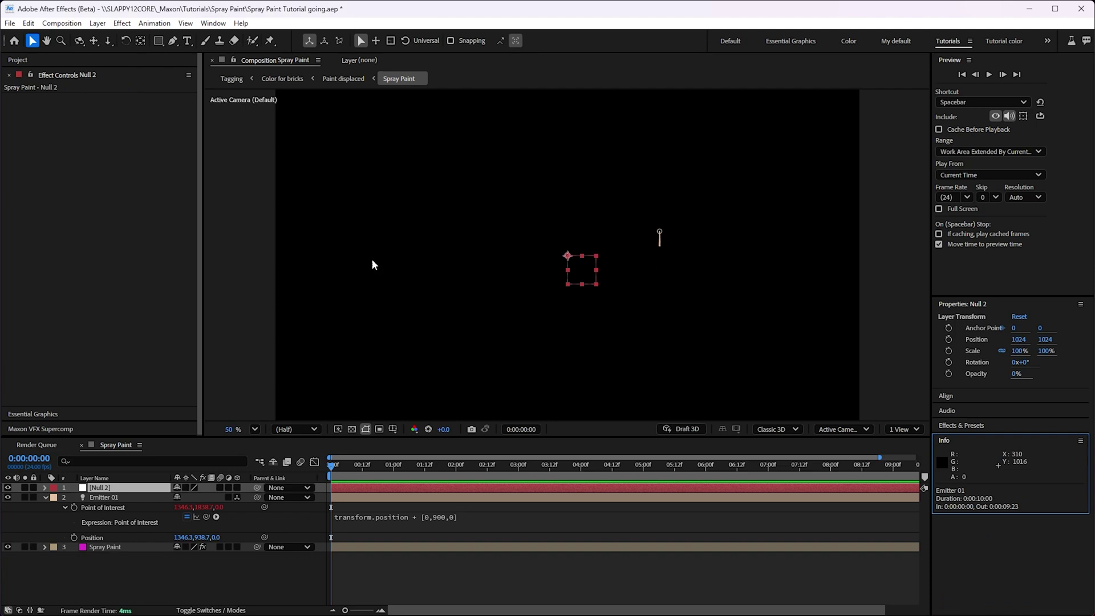
Step: Use Motion Sketch to record Null 2 drawing a smiley with two eyes and a mouth
{"action": "left_click", "coordinate": [213, 23]}
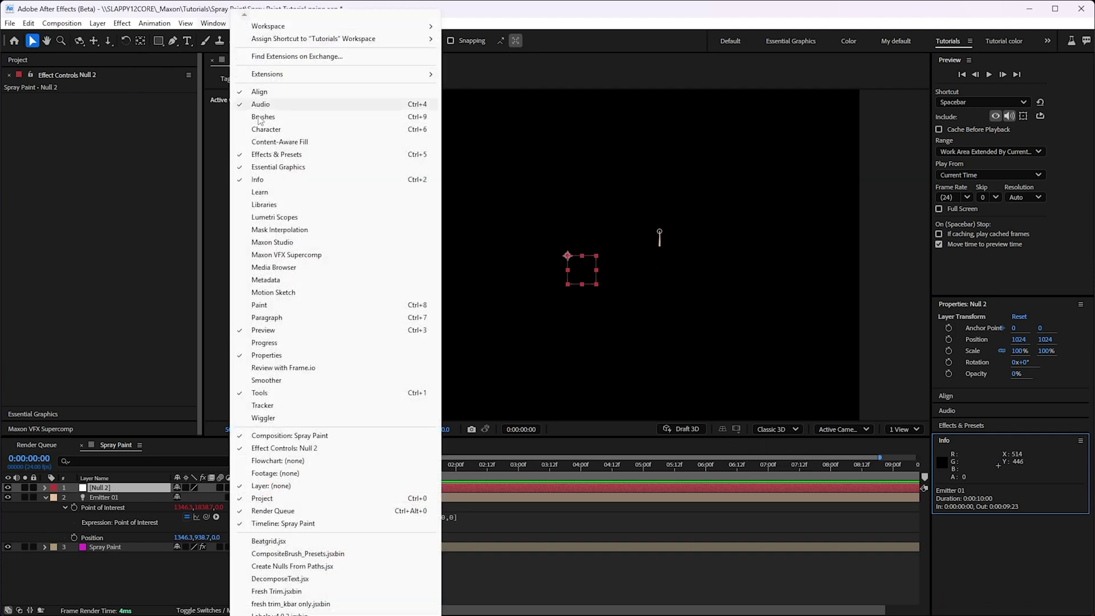
{"action": "left_click", "coordinate": [277, 291]}
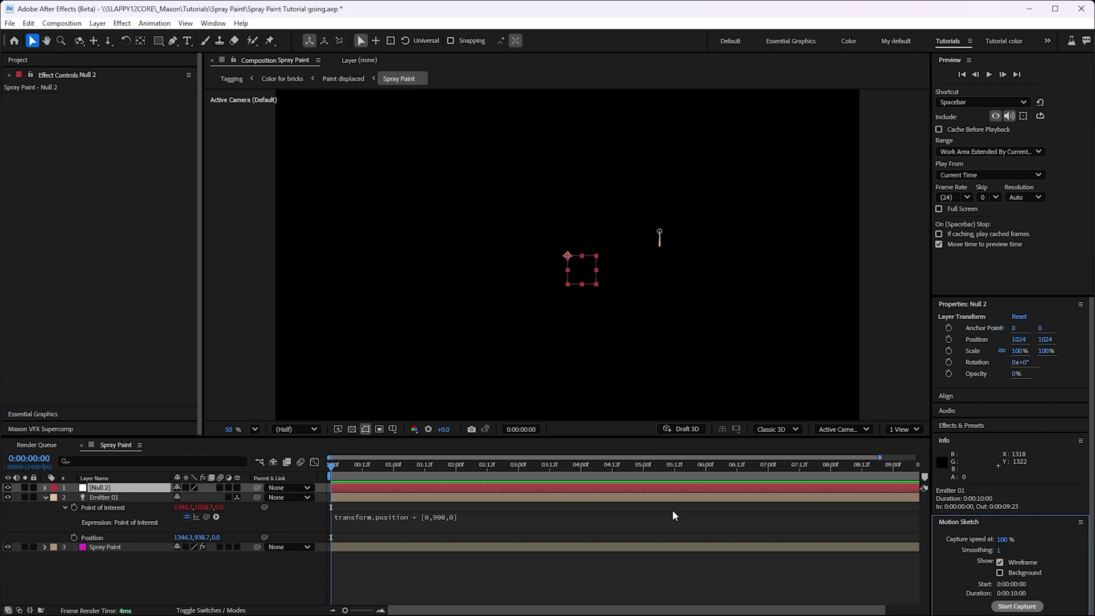
{"action": "left_click", "coordinate": [142, 484]}
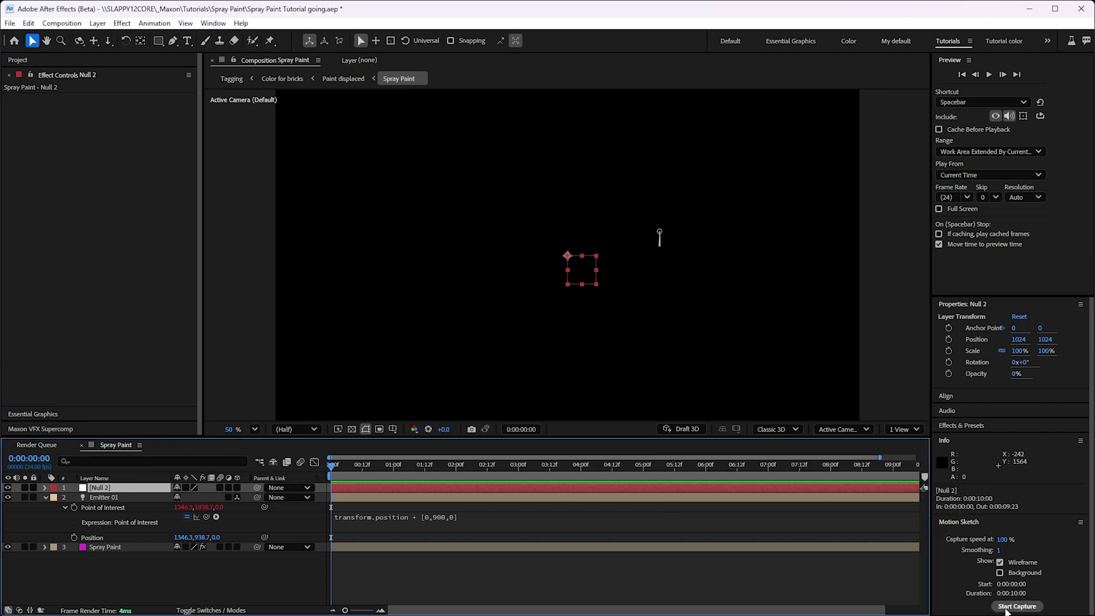
{"action": "left_click", "coordinate": [1005, 607]}
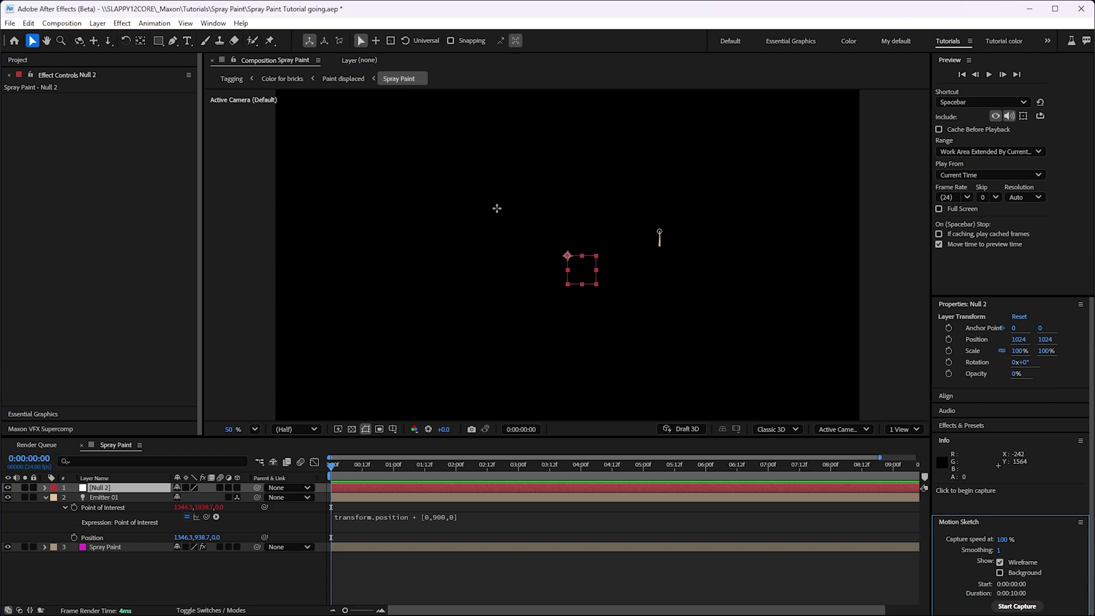
{"action": "mouse_move", "coordinate": [500, 188]}
{"action": "left_mouse_down"}
{"action": "mouse_move", "coordinate": [440, 176]}
{"action": "mouse_move", "coordinate": [424, 240]}
{"action": "mouse_move", "coordinate": [459, 266]}
{"action": "mouse_move", "coordinate": [489, 245]}
{"action": "mouse_move", "coordinate": [506, 183]}
{"action": "mouse_move", "coordinate": [520, 185]}
{"action": "mouse_move", "coordinate": [590, 269]}
{"action": "mouse_move", "coordinate": [641, 251]}
{"action": "mouse_move", "coordinate": [661, 203]}
{"action": "mouse_move", "coordinate": [634, 162]}
{"action": "mouse_move", "coordinate": [587, 165]}
{"action": "mouse_move", "coordinate": [560, 213]}
{"action": "mouse_move", "coordinate": [466, 275]}
{"action": "mouse_move", "coordinate": [353, 249]}
{"action": "mouse_move", "coordinate": [337, 281]}
{"action": "mouse_move", "coordinate": [368, 317]}
{"action": "mouse_move", "coordinate": [468, 358]}
{"action": "mouse_move", "coordinate": [574, 362]}
{"action": "mouse_move", "coordinate": [669, 325]}
{"action": "mouse_move", "coordinate": [743, 214]}
{"action": "mouse_move", "coordinate": [768, 229]}
{"action": "left_mouse_up"}
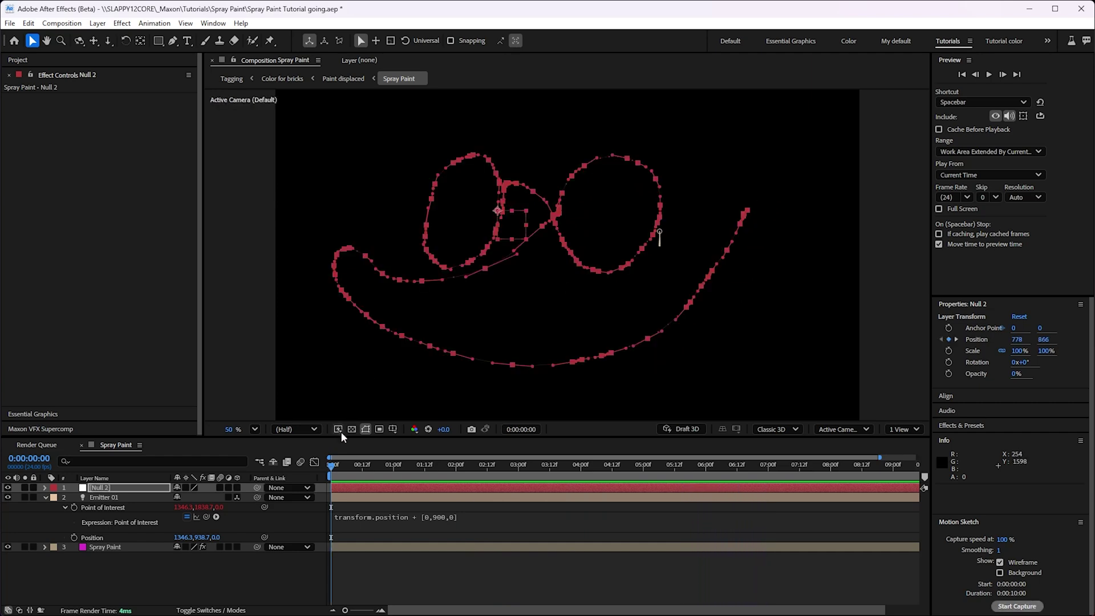
Step: Copy Null 2's 96 Position keyframes and paste them onto Emitter 01's Position
{"action": "left_click", "coordinate": [114, 498]}
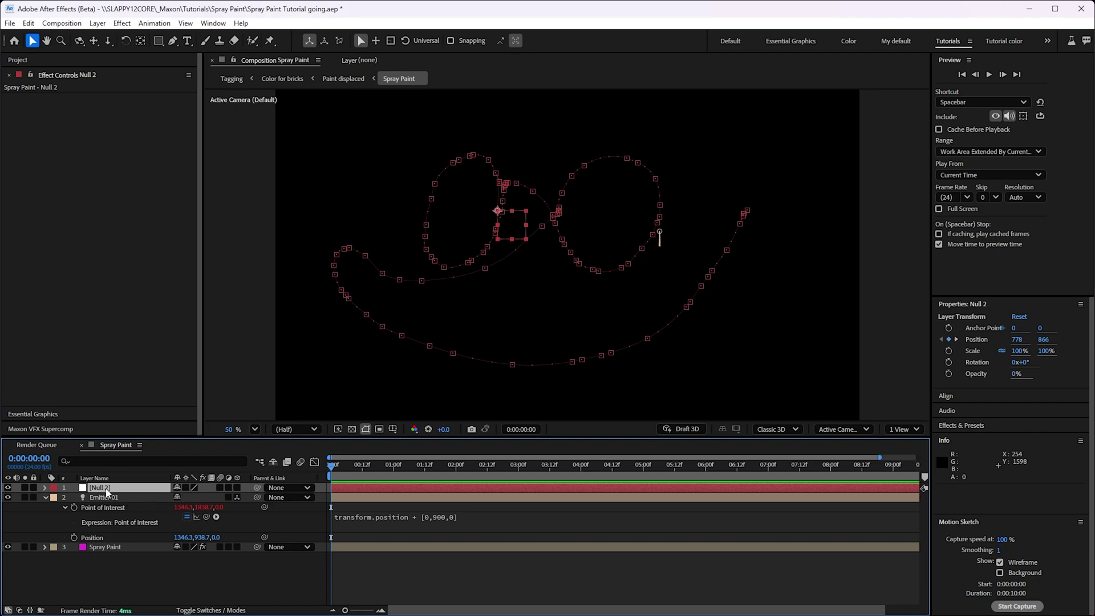
{"action": "key", "text": "p"}
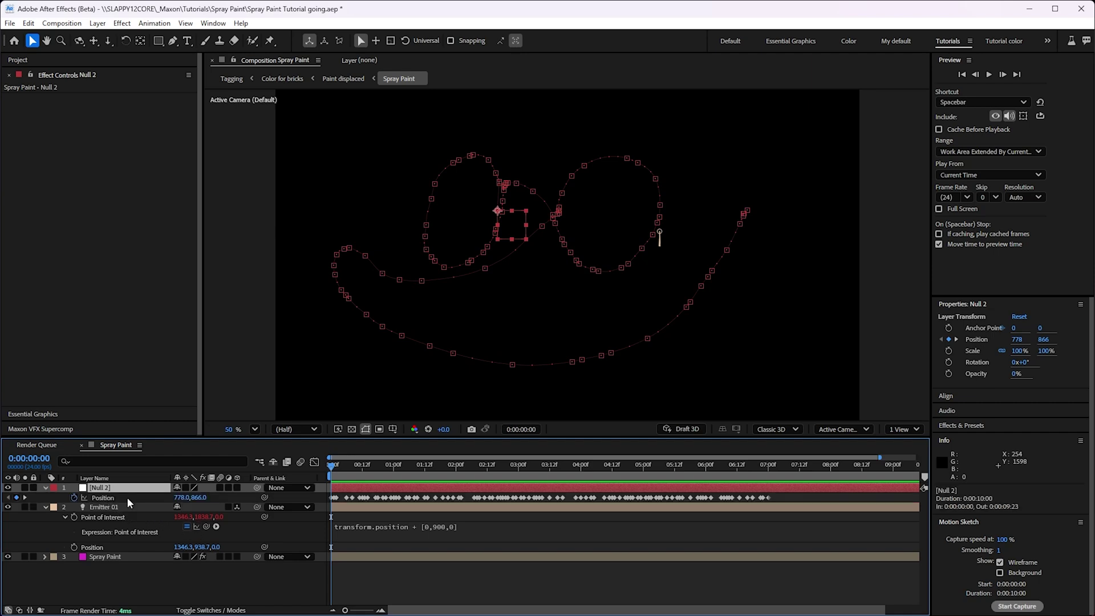
{"action": "left_click", "coordinate": [109, 507]}
{"action": "left_click", "coordinate": [123, 497]}
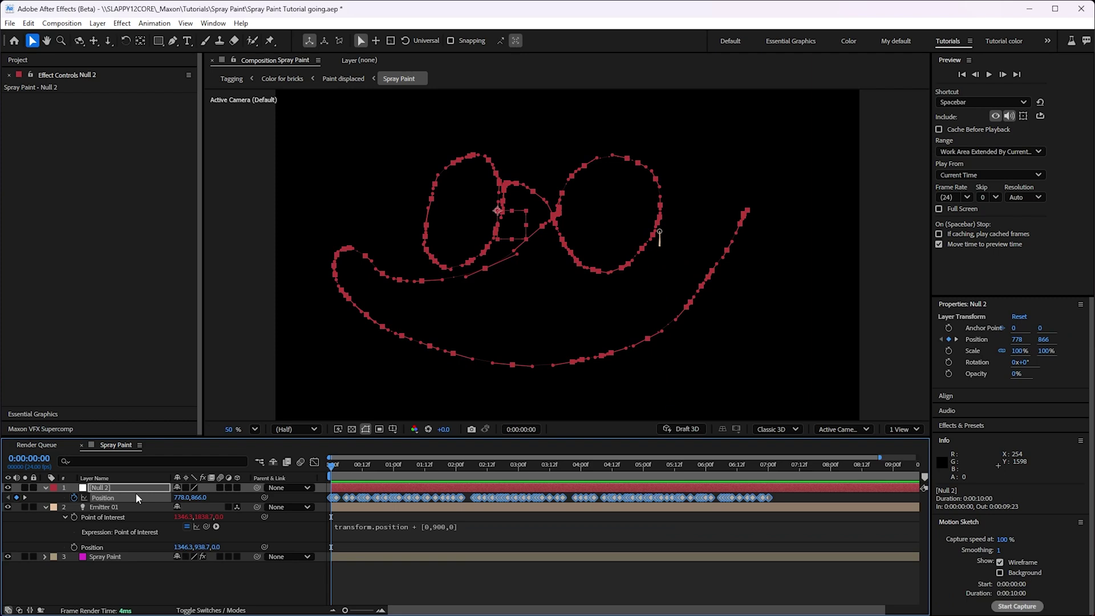
{"action": "key", "text": "ctrl+c"}
{"action": "left_click", "coordinate": [120, 511]}
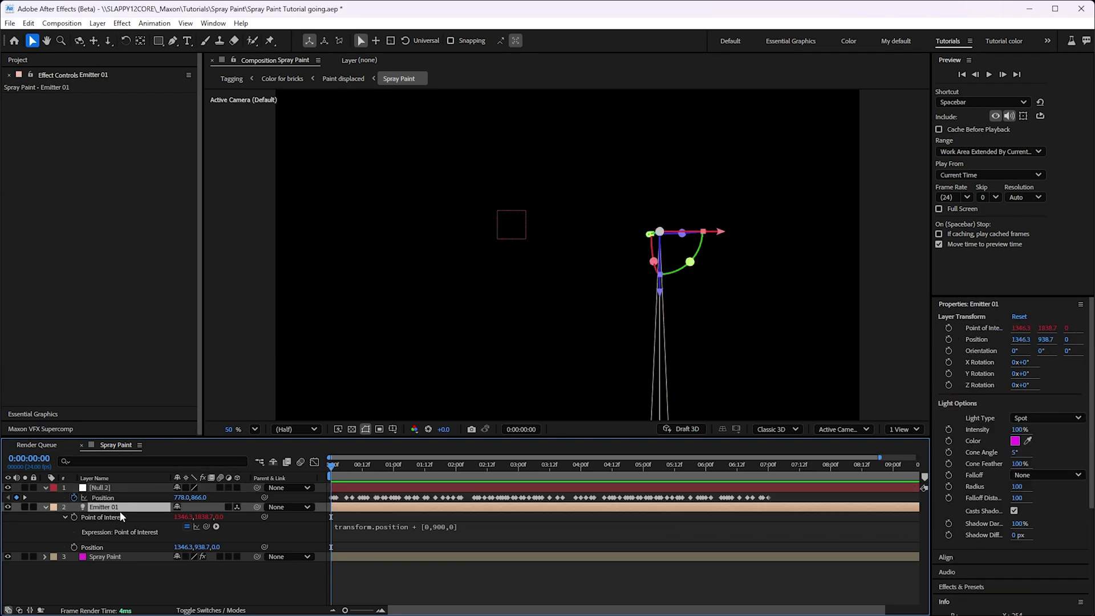
{"action": "key", "text": "p"}
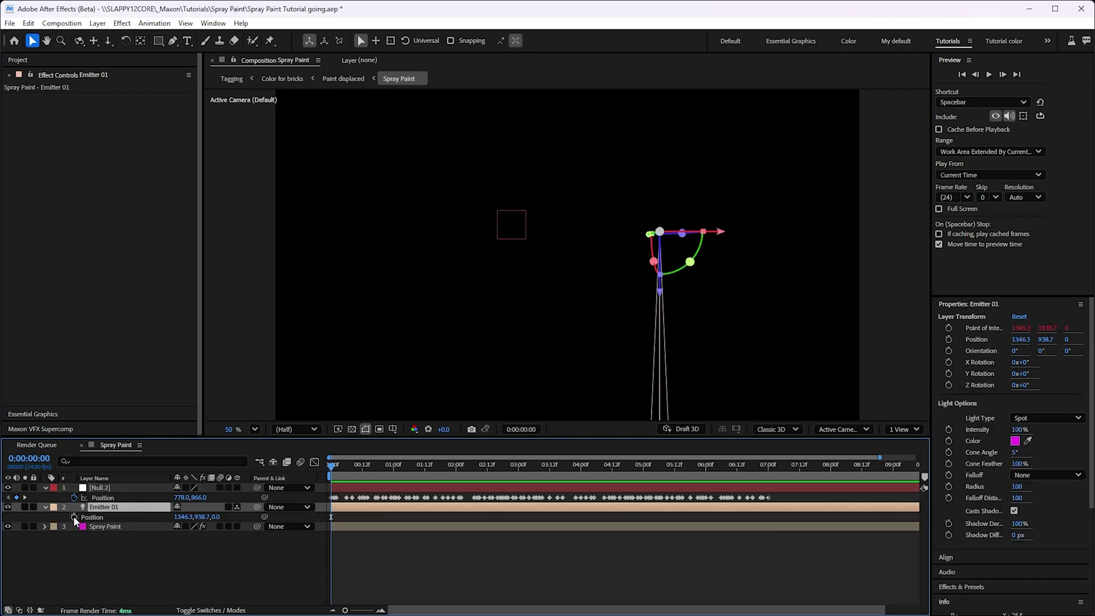
{"action": "left_click", "coordinate": [74, 516]}
{"action": "key", "text": "ctrl+v"}
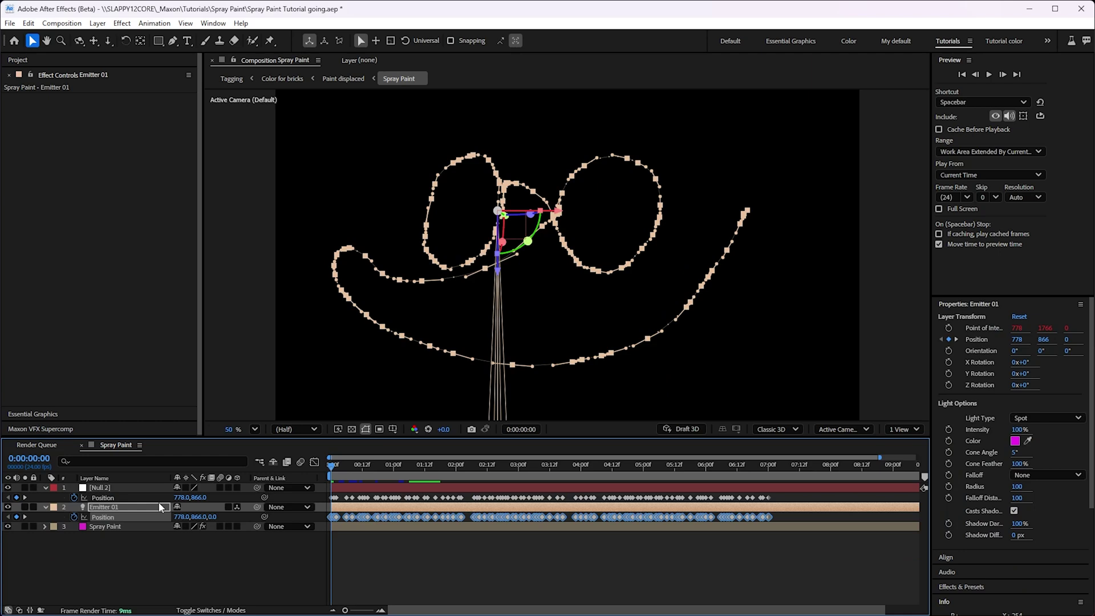
Step: Delete the Null 2 layer and preview the particles over the first second
{"action": "left_click", "coordinate": [131, 487]}
{"action": "key", "text": "Delete"}
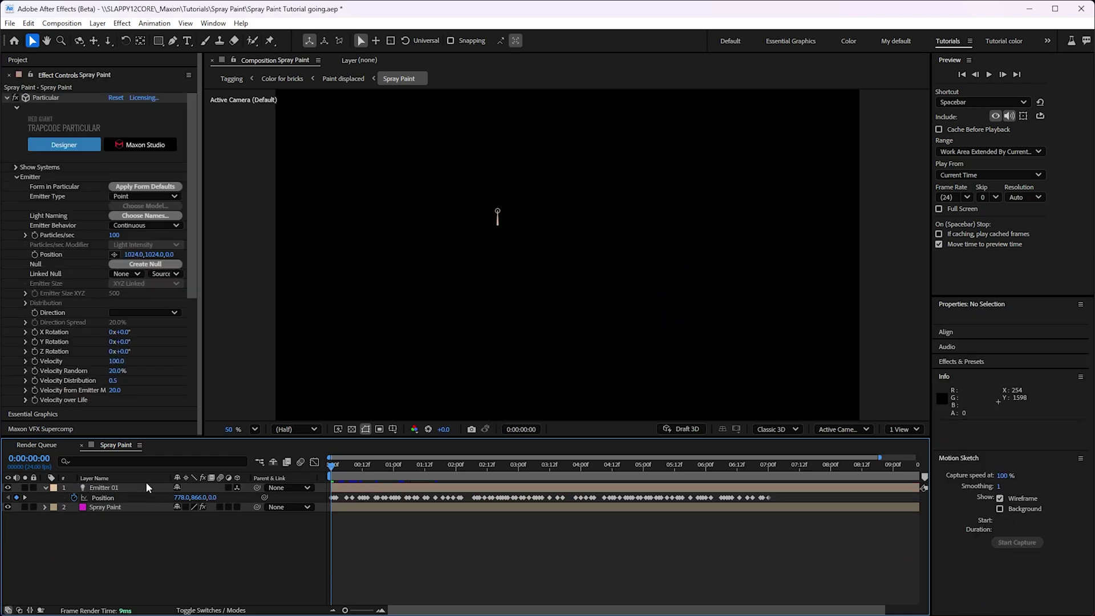
{"action": "left_click_drag", "start_coordinate": [344, 465], "coordinate": [322, 483]}
Step: Set Particular's Emitter Type to Light(s) and preview the spray further along
{"action": "left_click", "coordinate": [142, 196]}
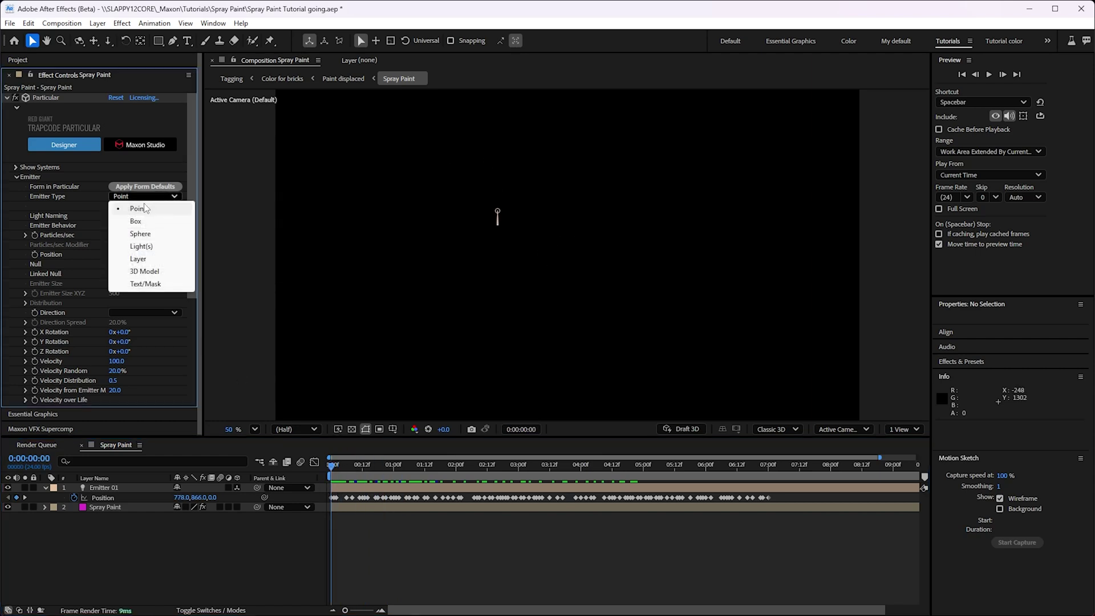
{"action": "left_click", "coordinate": [142, 246]}
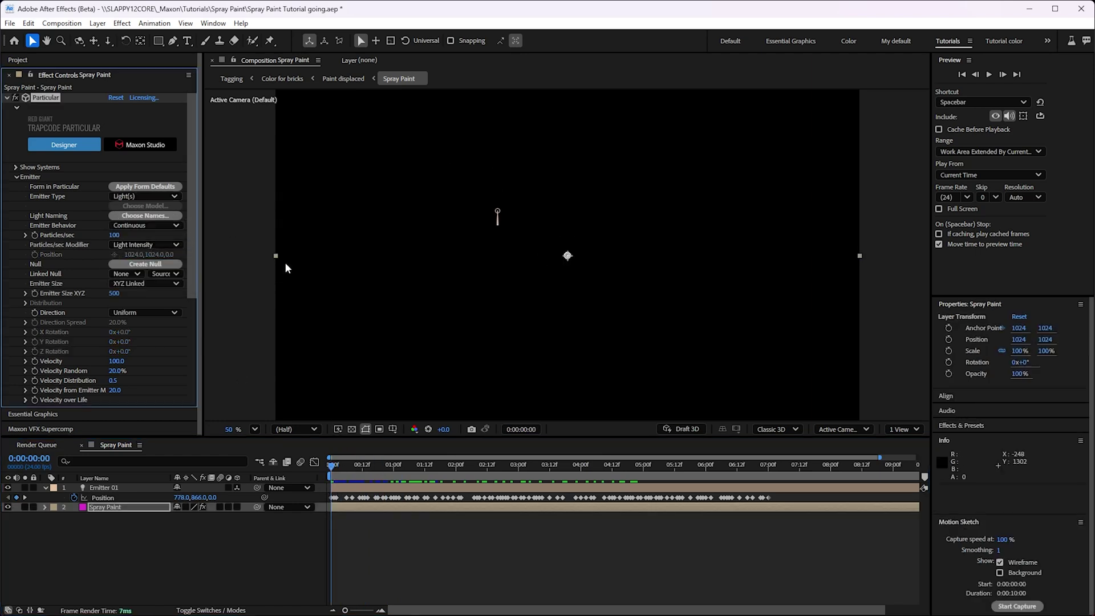
{"action": "left_click_drag", "start_coordinate": [346, 468], "coordinate": [429, 465]}
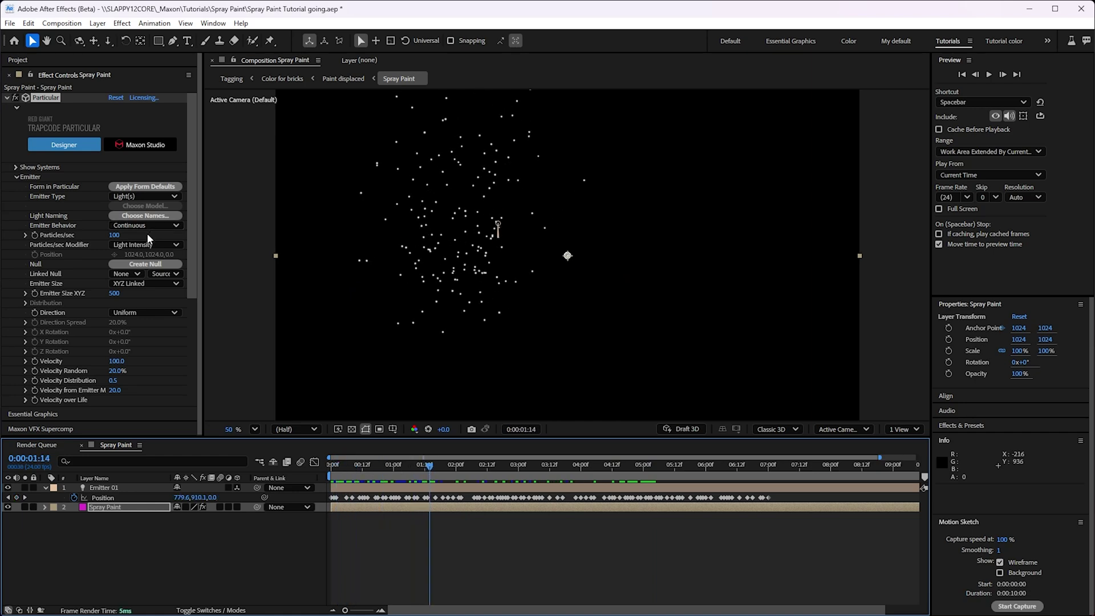
Step: Set Emitter Size XYZ to 1
{"action": "left_click", "coordinate": [116, 294]}
{"action": "type", "text": "1"}
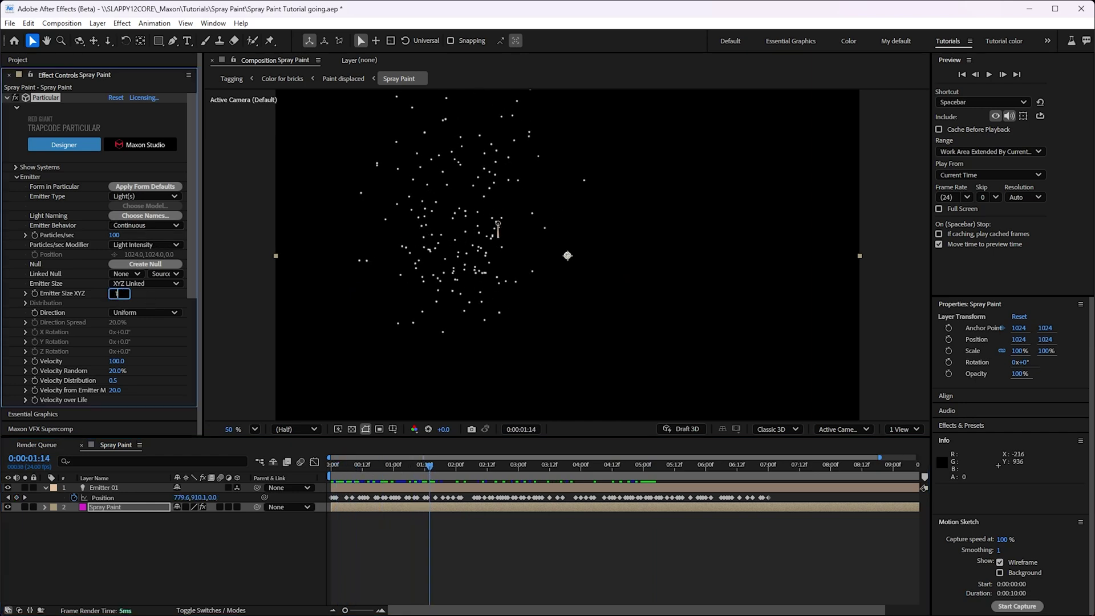
{"action": "key", "text": "Return"}
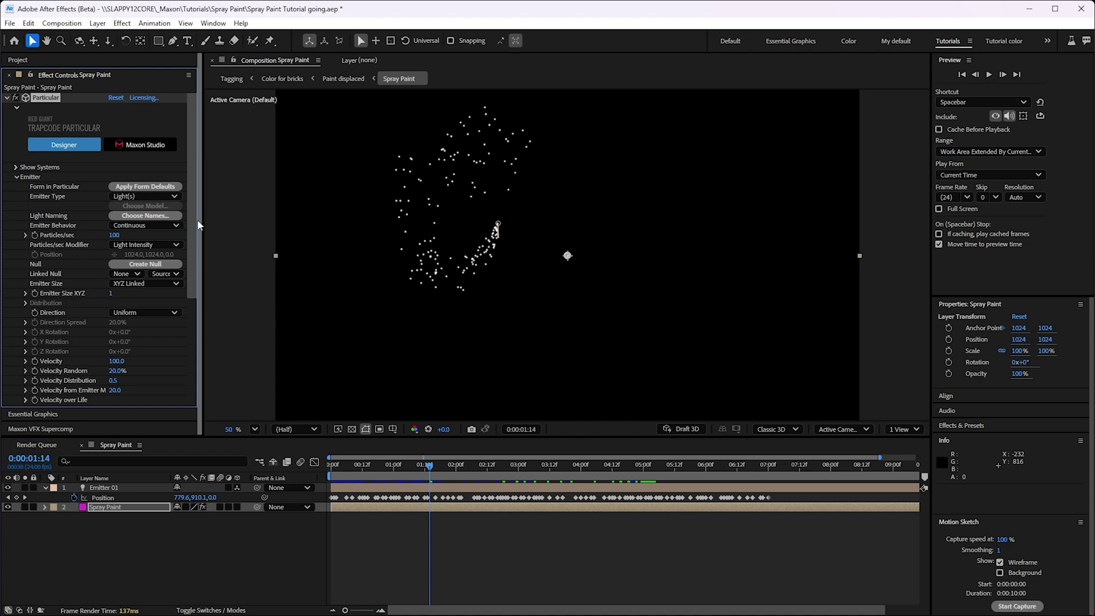
Step: In Particular Designer, set Velocity from Emitter Motion to 0
{"action": "left_click", "coordinate": [86, 149]}
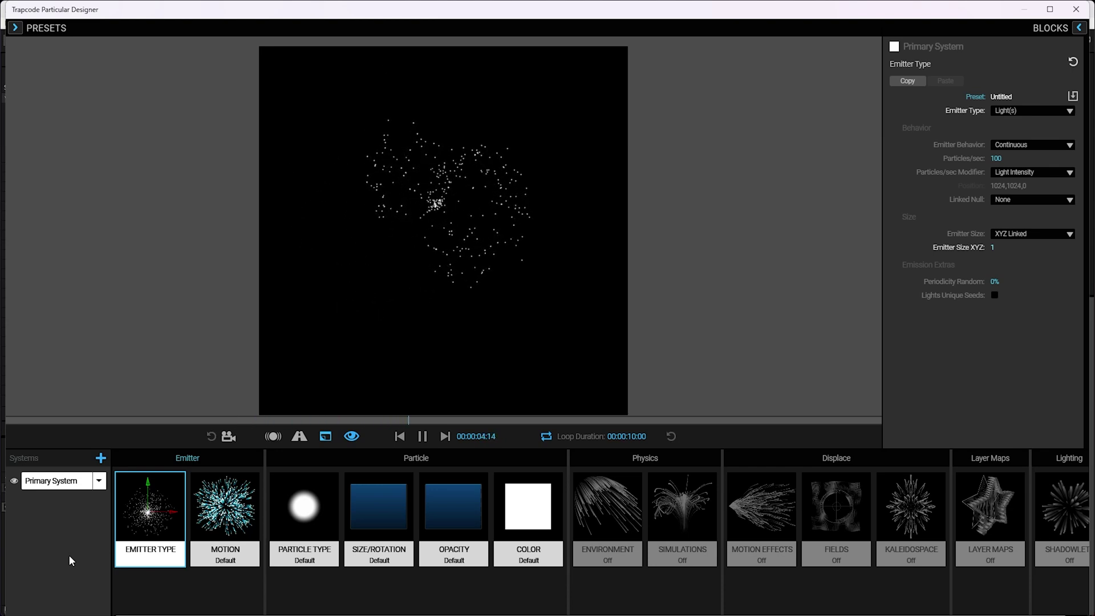
{"action": "left_click", "coordinate": [217, 514]}
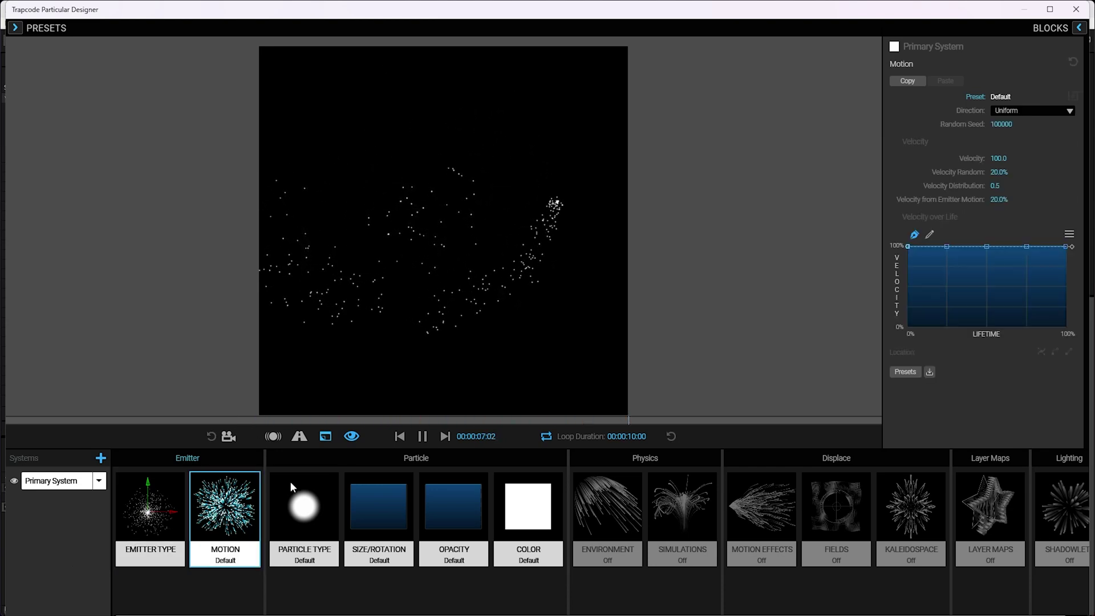
{"action": "left_click", "coordinate": [1002, 199]}
{"action": "type", "text": "0"}
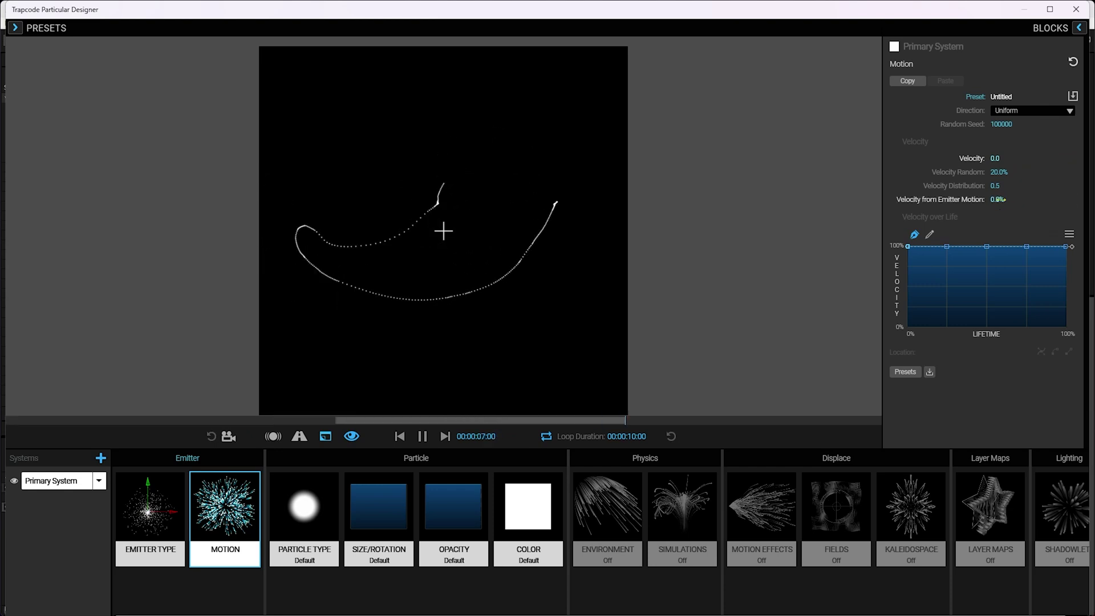
Step: Set the particle colour to From Light Emitter
{"action": "left_click", "coordinate": [528, 507]}
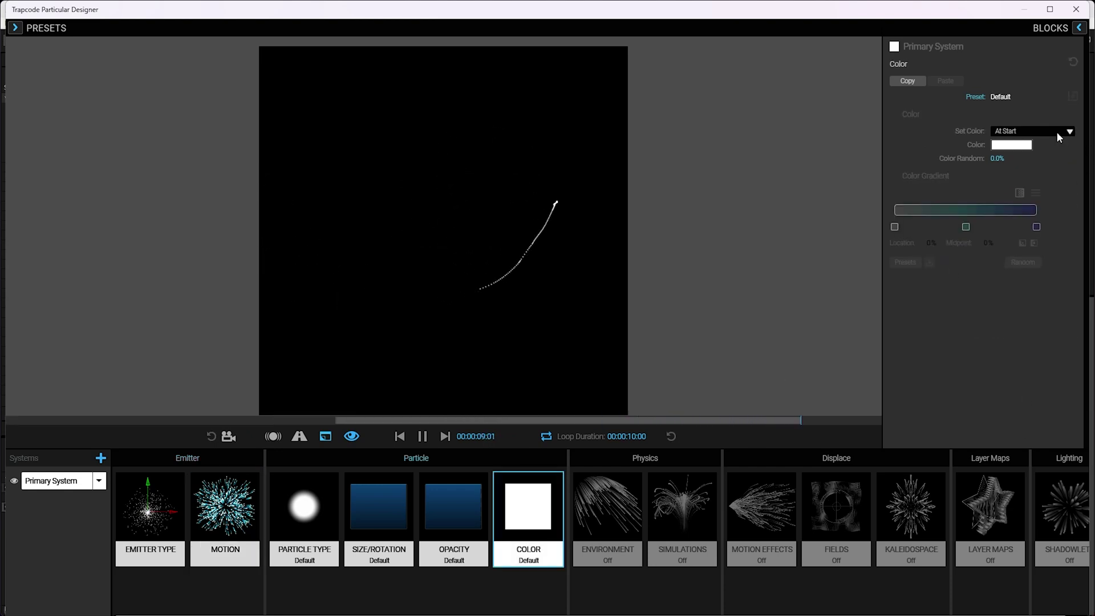
{"action": "left_click", "coordinate": [1056, 131]}
{"action": "left_click", "coordinate": [1038, 221]}
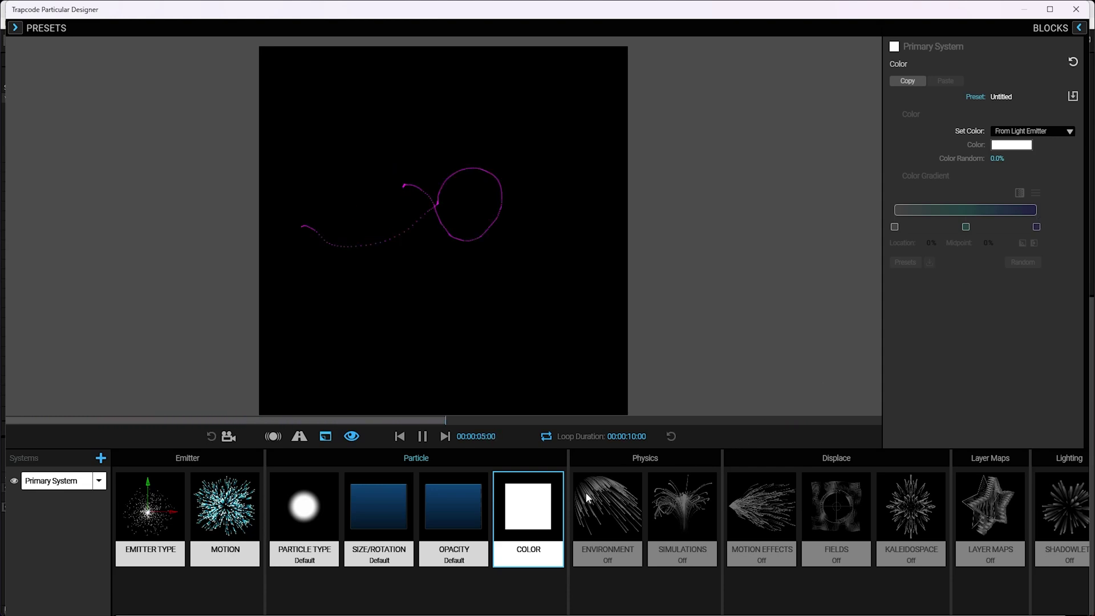
Step: Set the particle Life to 10 seconds
{"action": "left_click", "coordinate": [296, 516]}
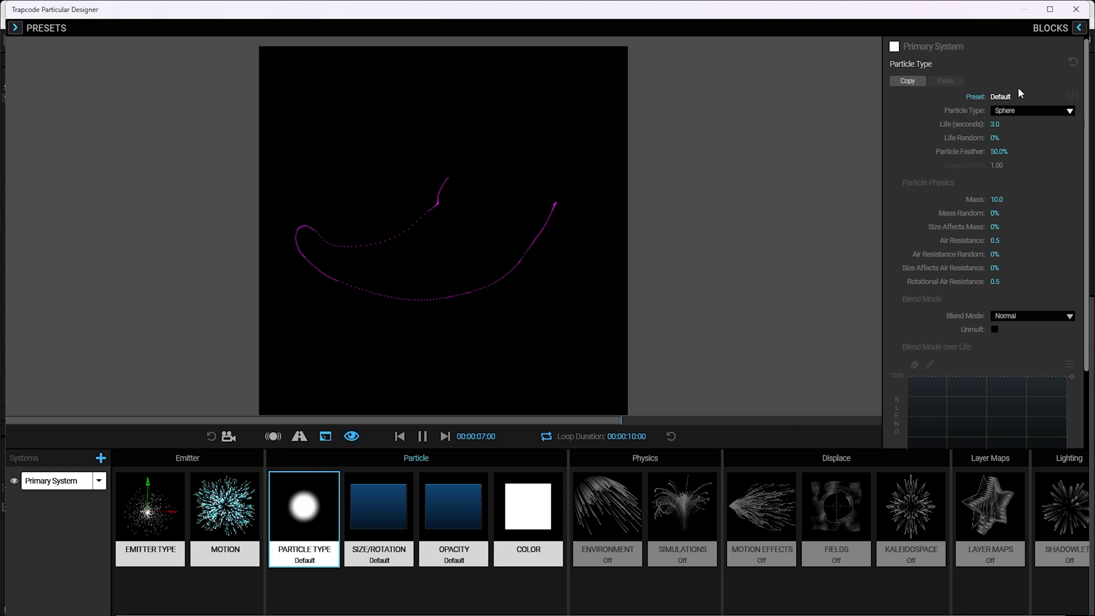
{"action": "left_click", "coordinate": [997, 123]}
{"action": "type", "text": "10"}
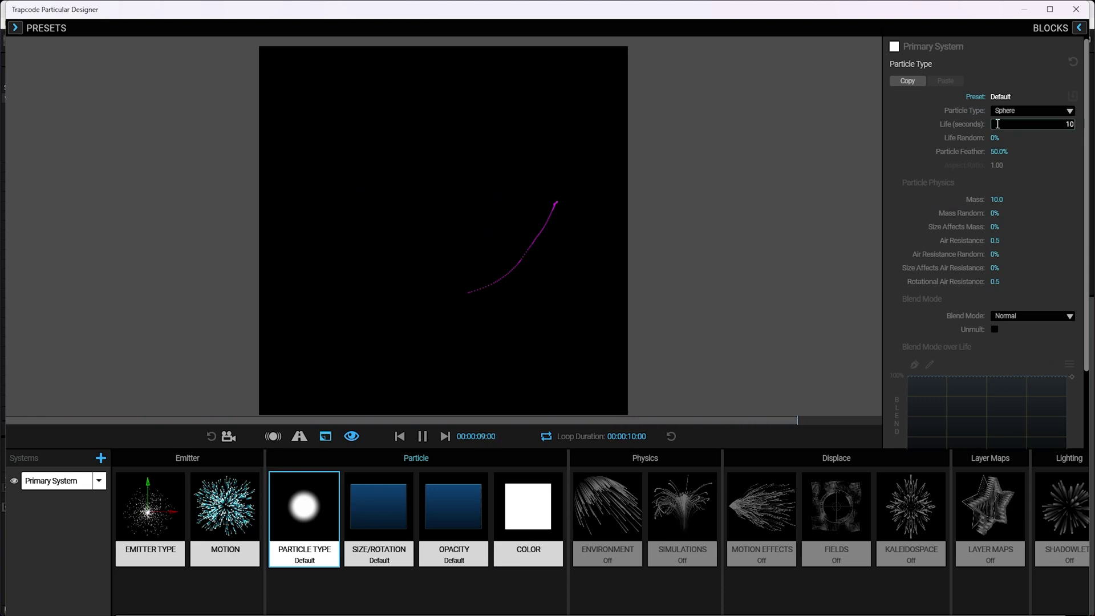
{"action": "key", "text": "Return"}
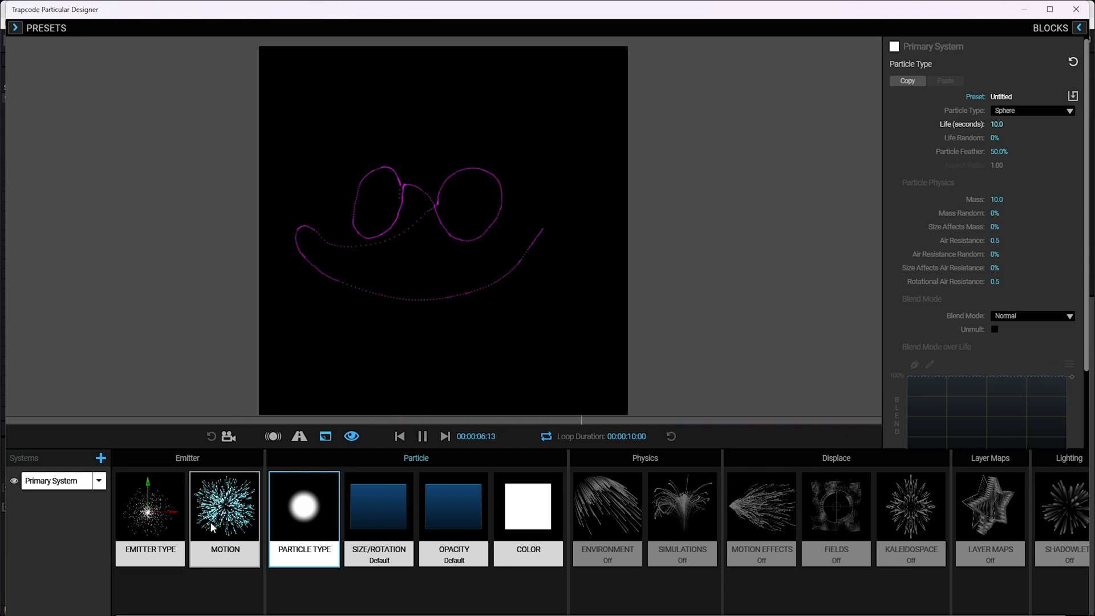
Step: Try From Emitter Speed as emitter behavior, then switch it back to Continuous
{"action": "left_click", "coordinate": [161, 528]}
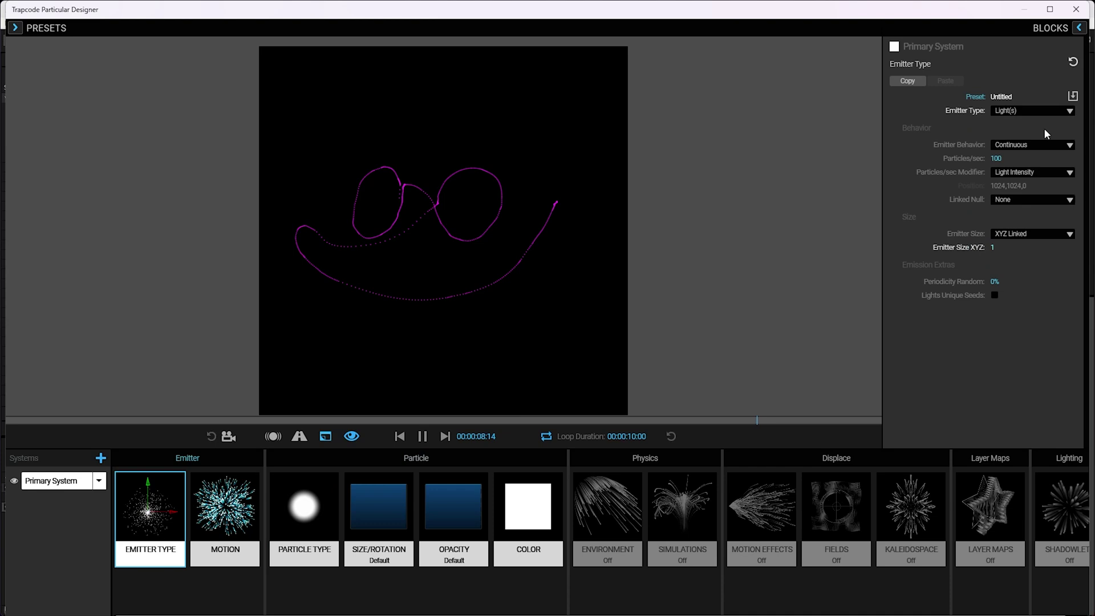
{"action": "left_click", "coordinate": [1032, 144]}
{"action": "left_click", "coordinate": [1033, 178]}
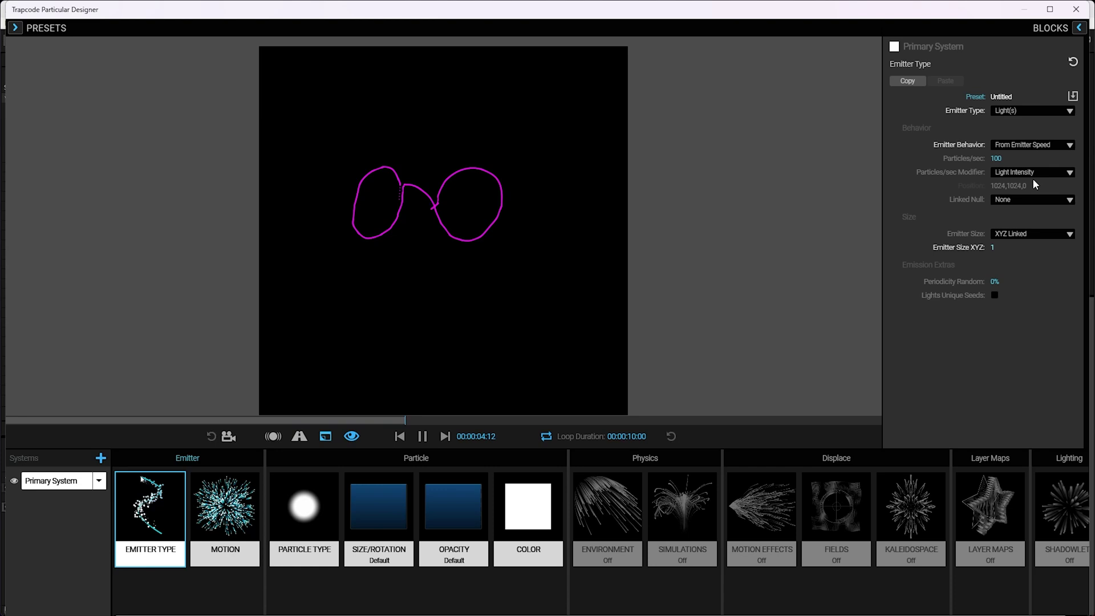
{"action": "left_click", "coordinate": [1049, 146]}
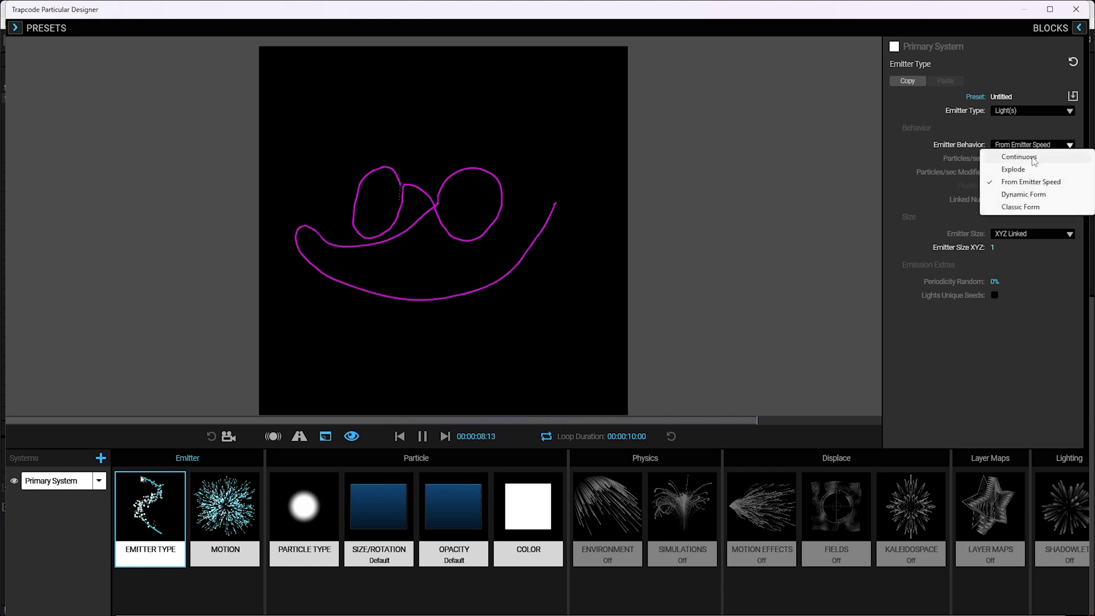
{"action": "left_click", "coordinate": [1032, 159]}
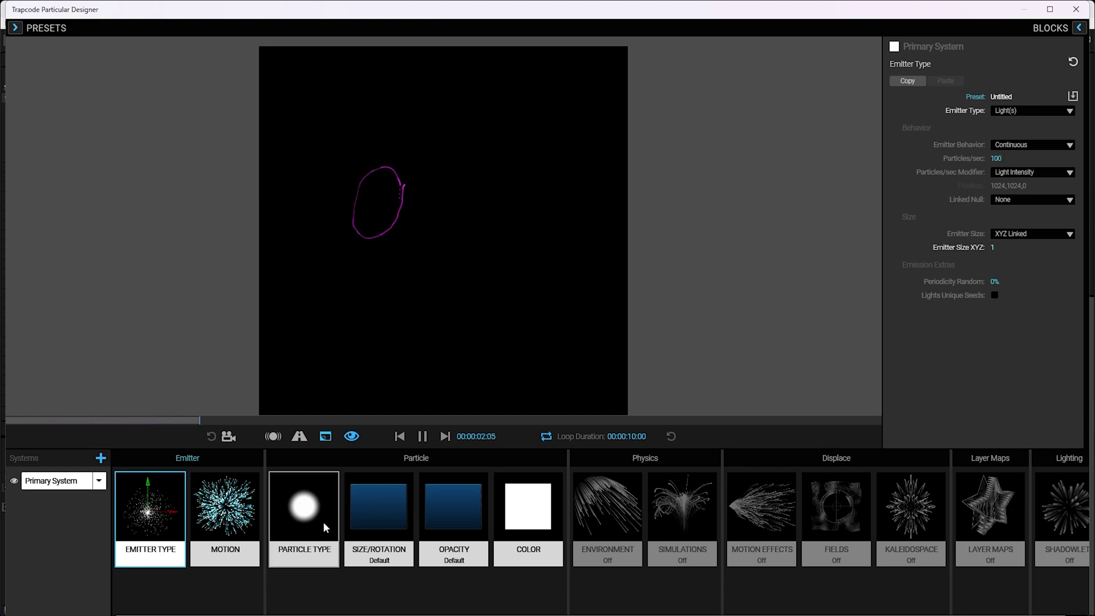
Step: Set the particle Size to 60, pause the preview, then settle on a size of 40
{"action": "left_click", "coordinate": [379, 513]}
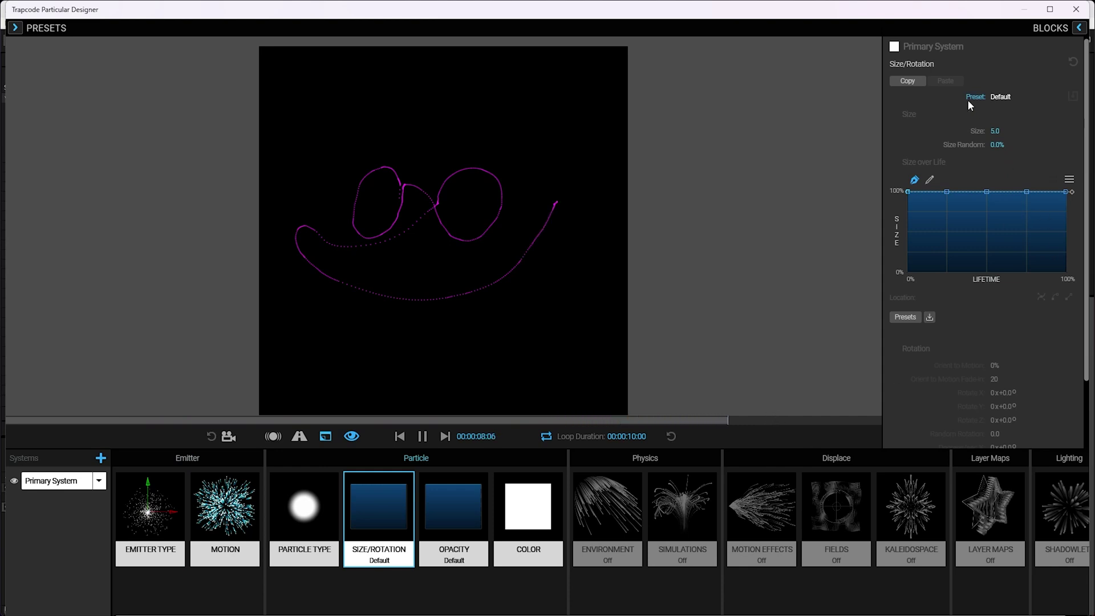
{"action": "left_click", "coordinate": [994, 131]}
{"action": "type", "text": "60"}
{"action": "key", "text": "Return"}
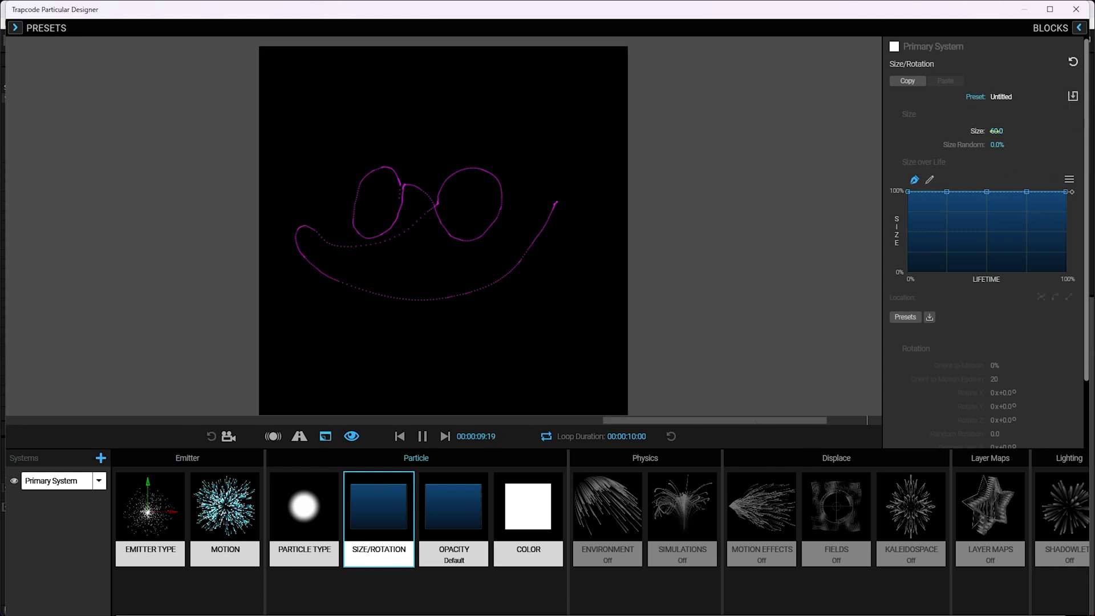
{"action": "left_click", "coordinate": [427, 438]}
{"action": "left_click", "coordinate": [1001, 131]}
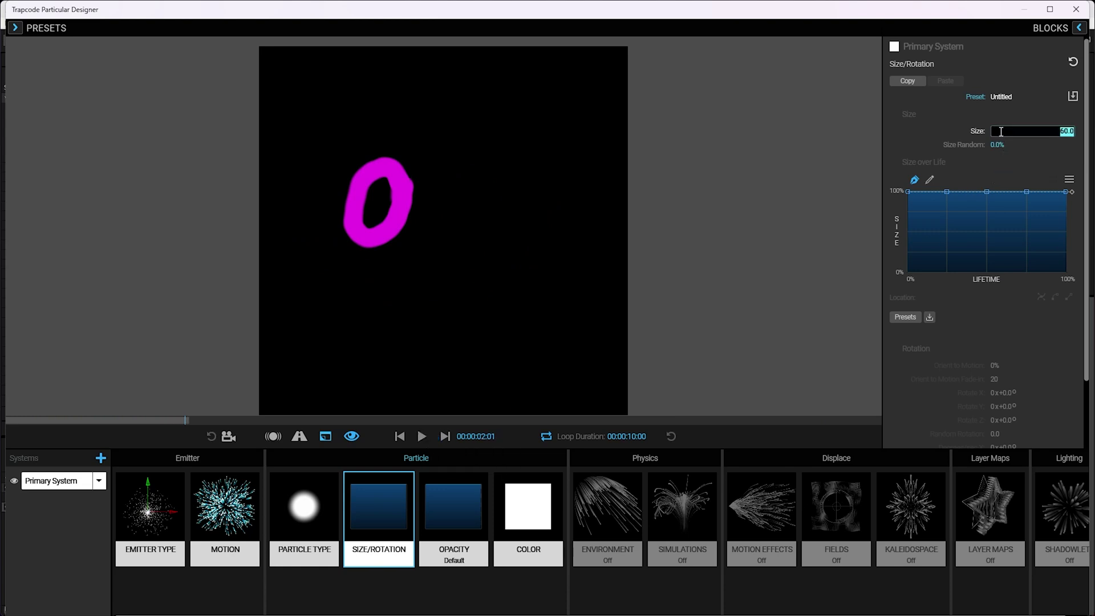
{"action": "type", "text": "40"}
{"action": "key", "text": "Return"}
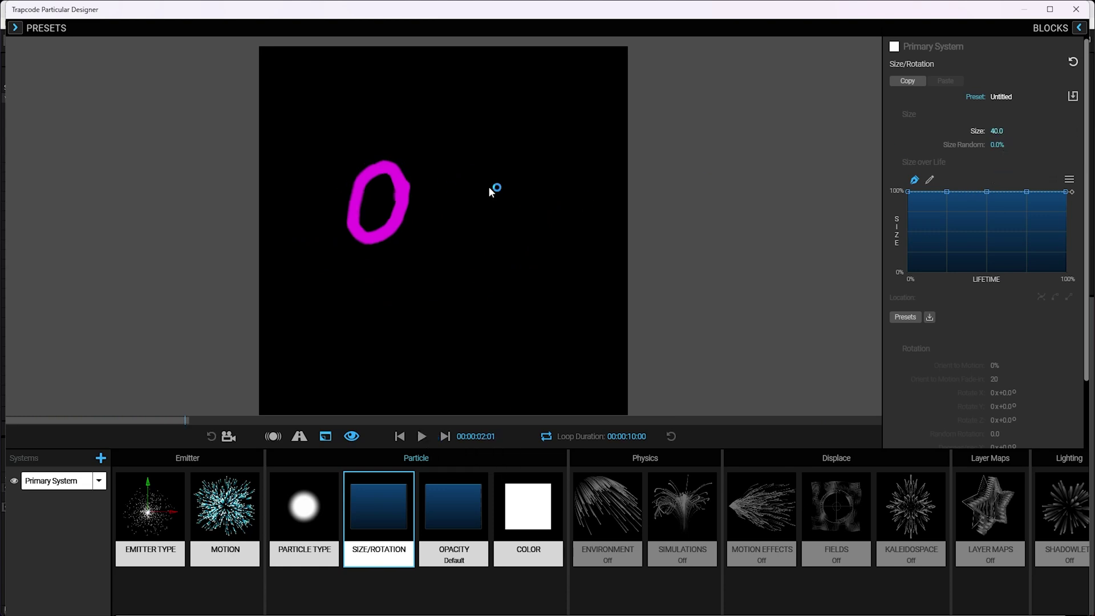
Step: Set Particle Feather to 80%
{"action": "left_click", "coordinate": [315, 554]}
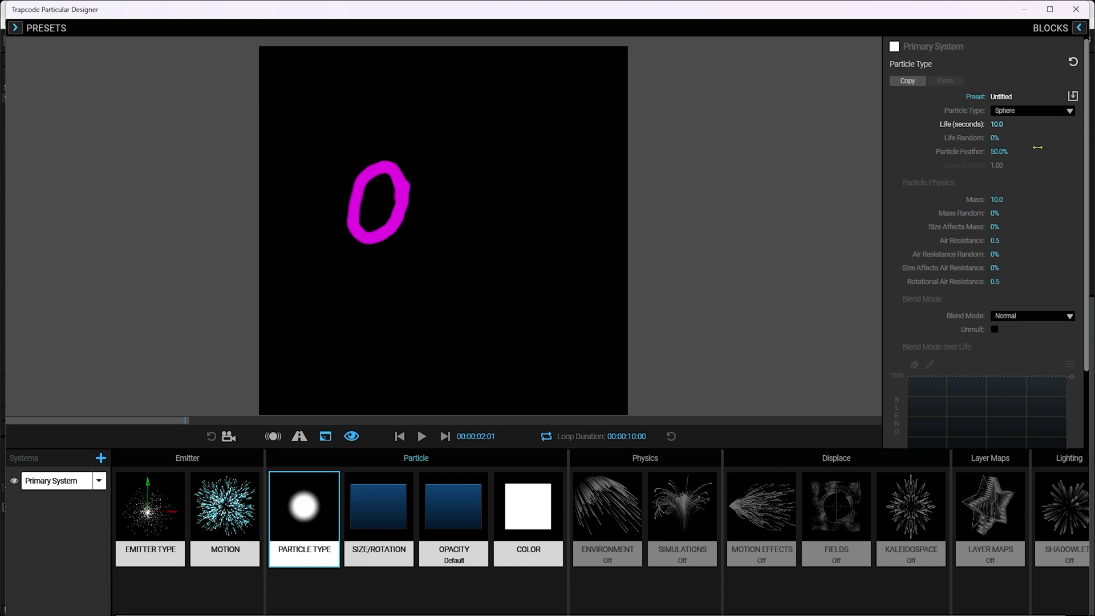
{"action": "left_click", "coordinate": [999, 151]}
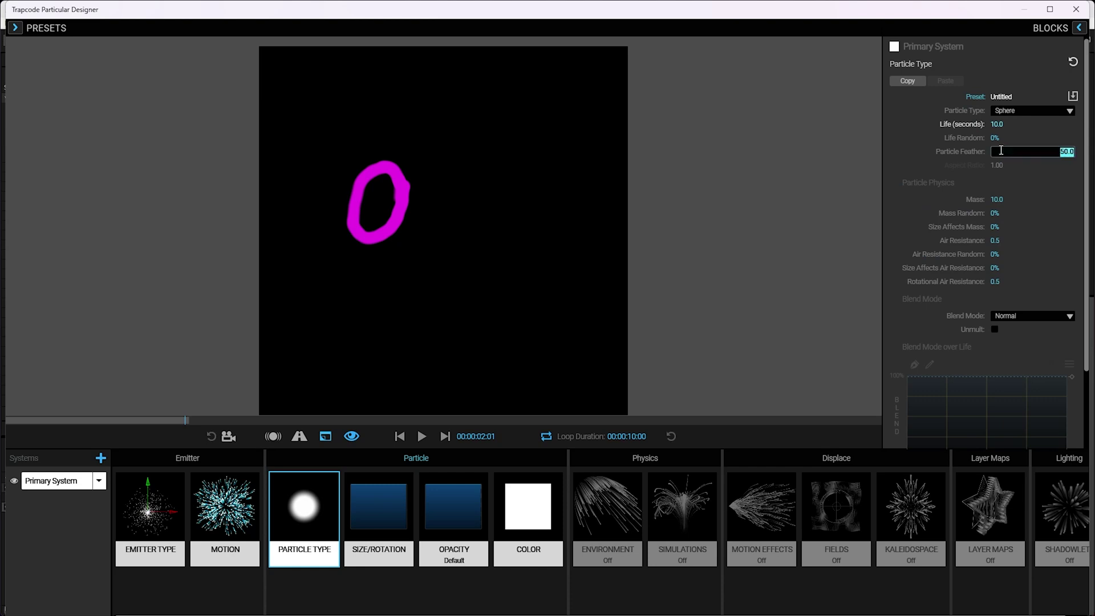
{"action": "type", "text": "80"}
{"action": "key", "text": "Return"}
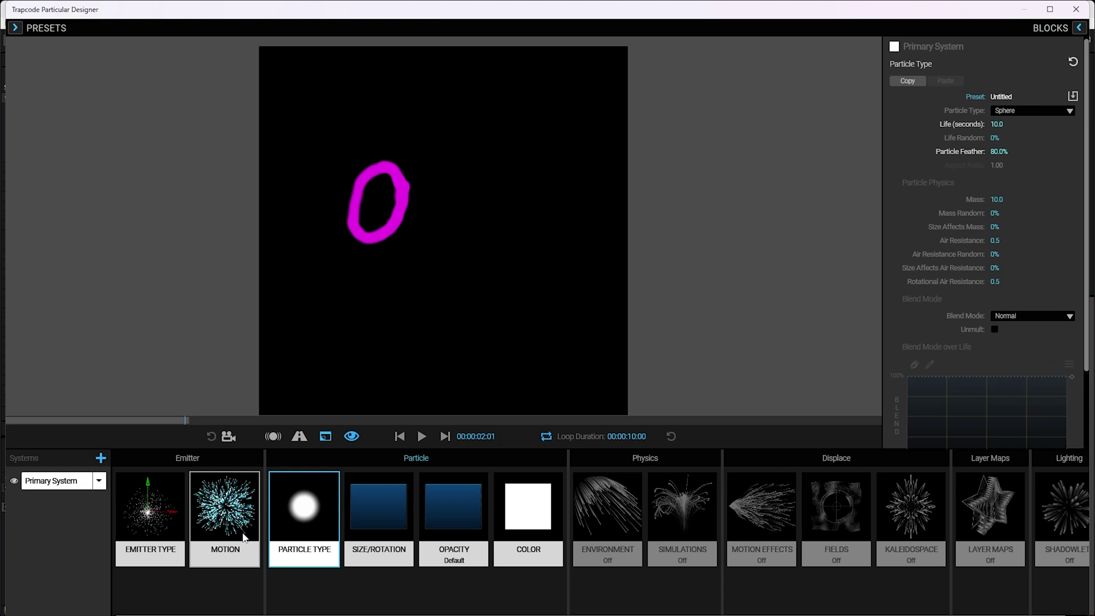
Step: Set the emission rate to 50 particles per second
{"action": "left_click", "coordinate": [168, 525]}
{"action": "left_click", "coordinate": [995, 159]}
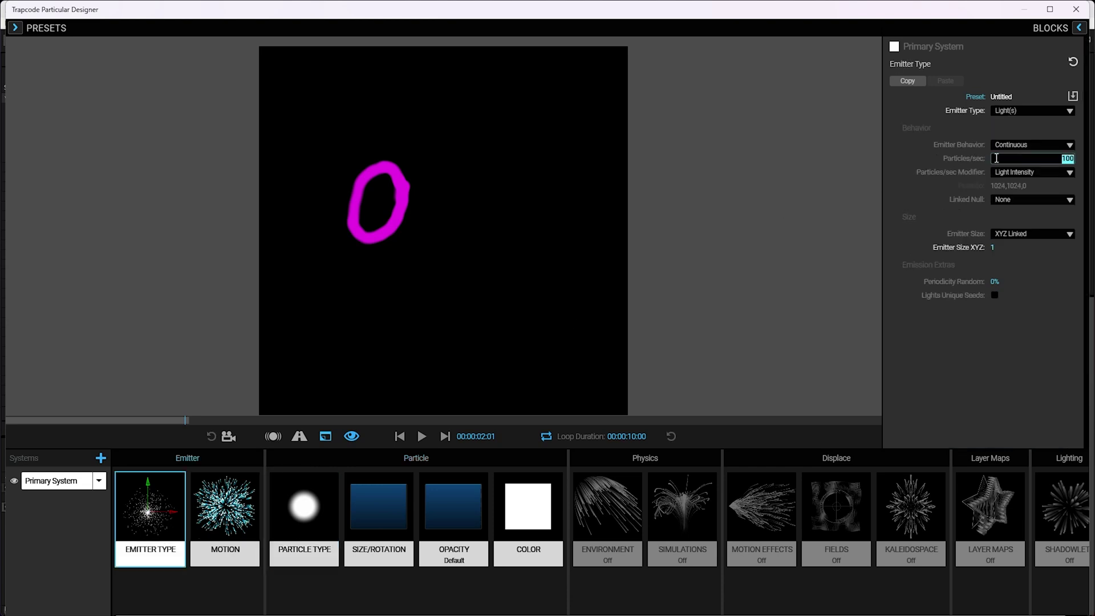
{"action": "type", "text": "50"}
{"action": "key", "text": "Return"}
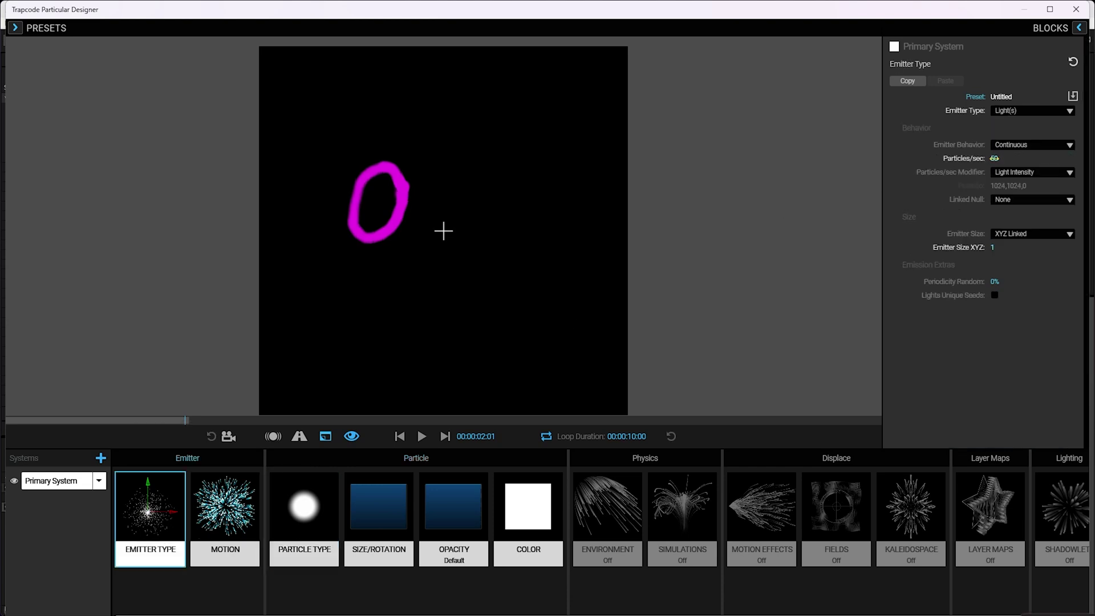
Step: Set size randomness to 30% and replay the preview from the start
{"action": "left_click", "coordinate": [397, 521]}
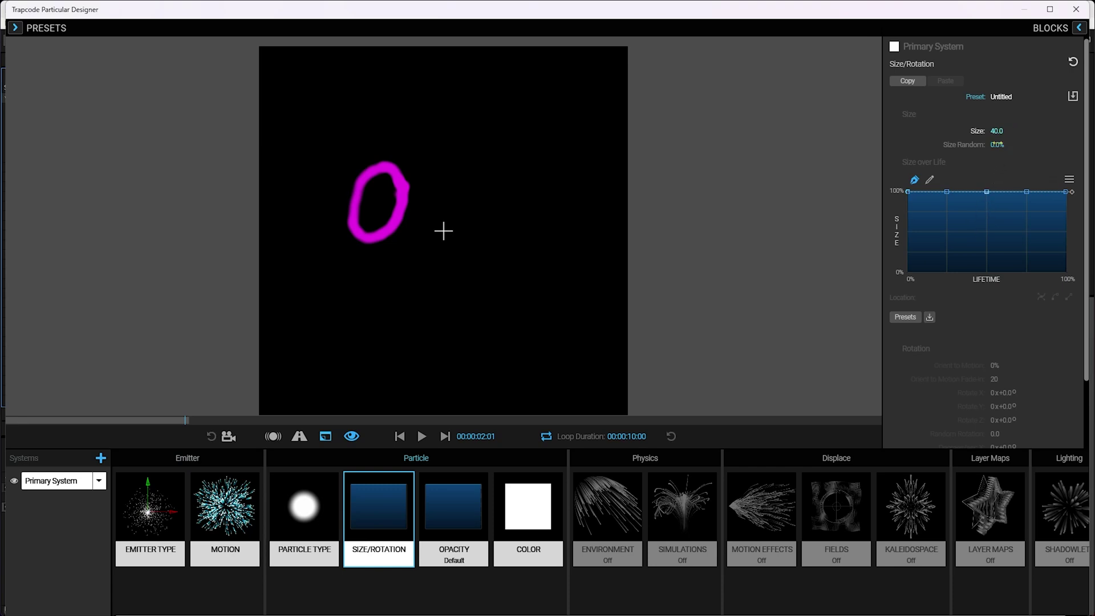
{"action": "left_click", "coordinate": [997, 144]}
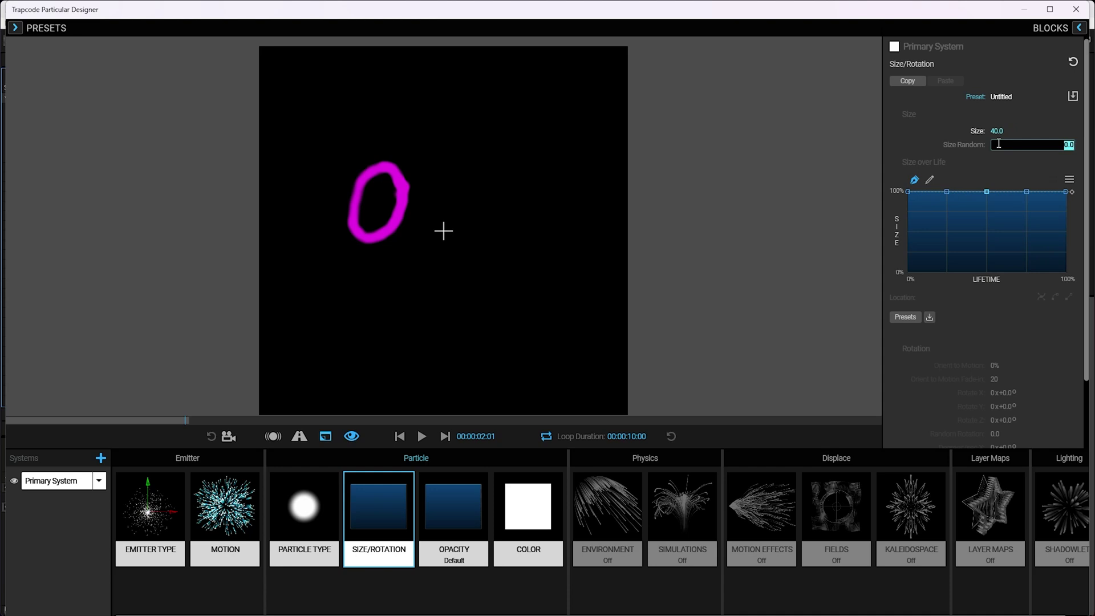
{"action": "type", "text": "30"}
{"action": "key", "text": "Return"}
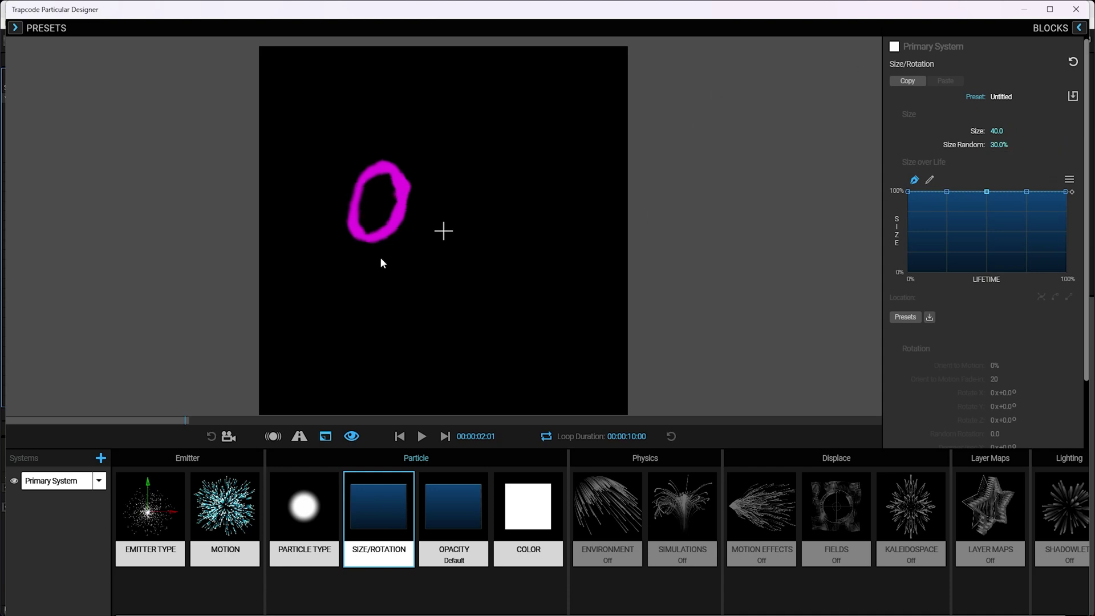
{"action": "left_click", "coordinate": [401, 436]}
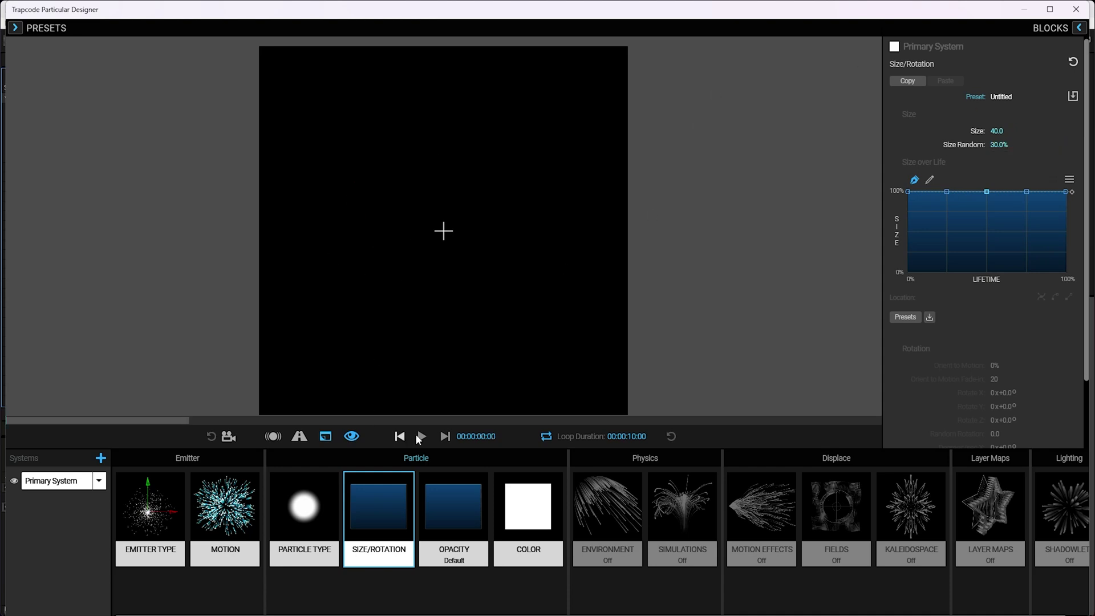
{"action": "left_click", "coordinate": [422, 436]}
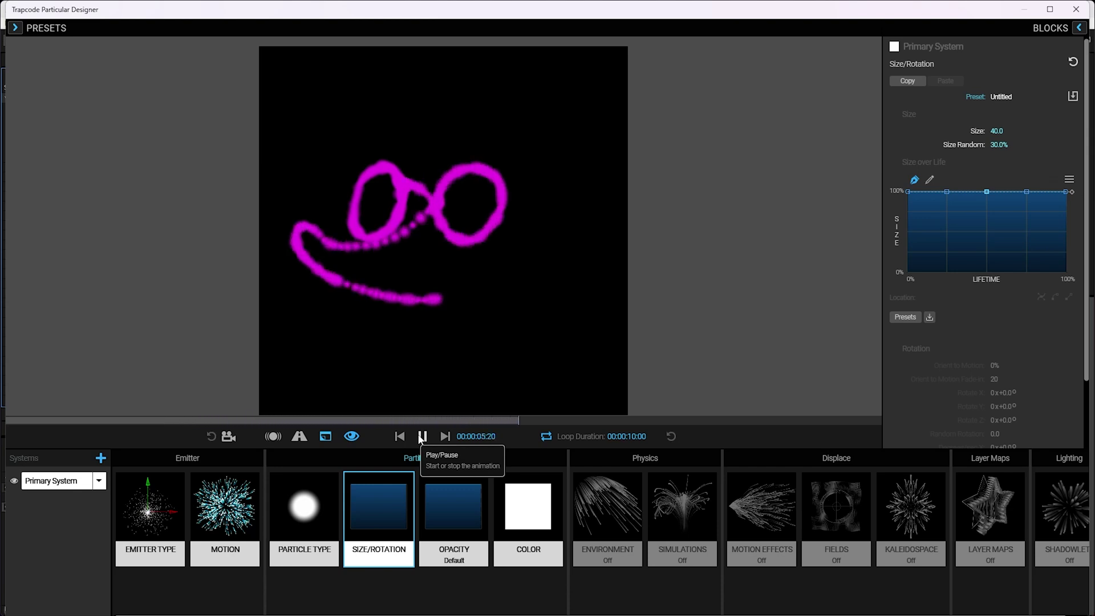
{"action": "left_click", "coordinate": [422, 436]}
Step: Set the Environment's Air Density to 0
{"action": "left_click", "coordinate": [587, 504]}
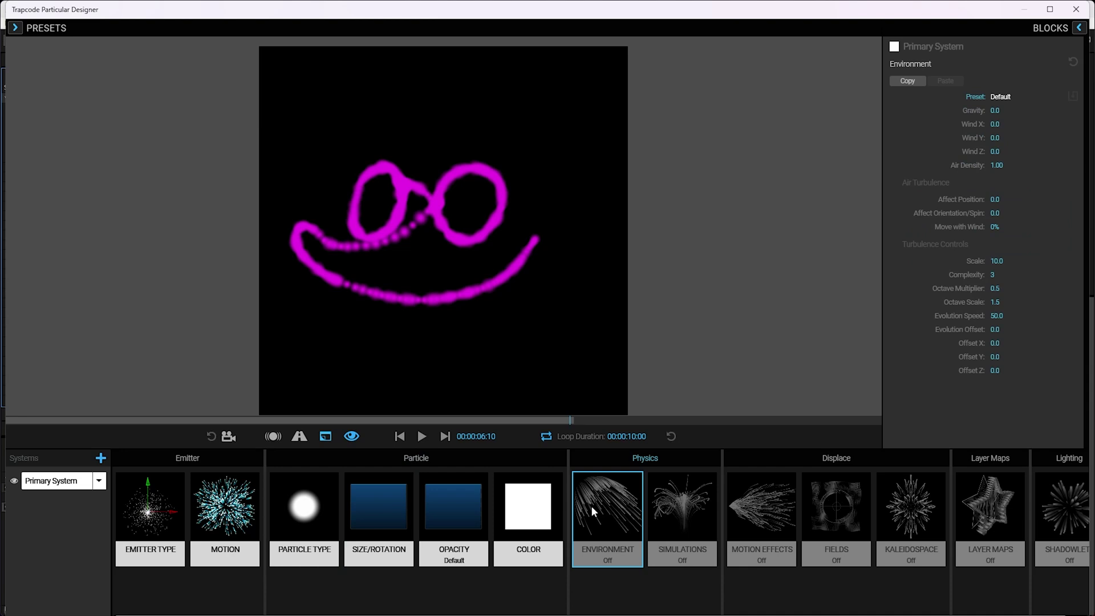
{"action": "left_click_drag", "start_coordinate": [996, 164], "coordinate": [969, 165]}
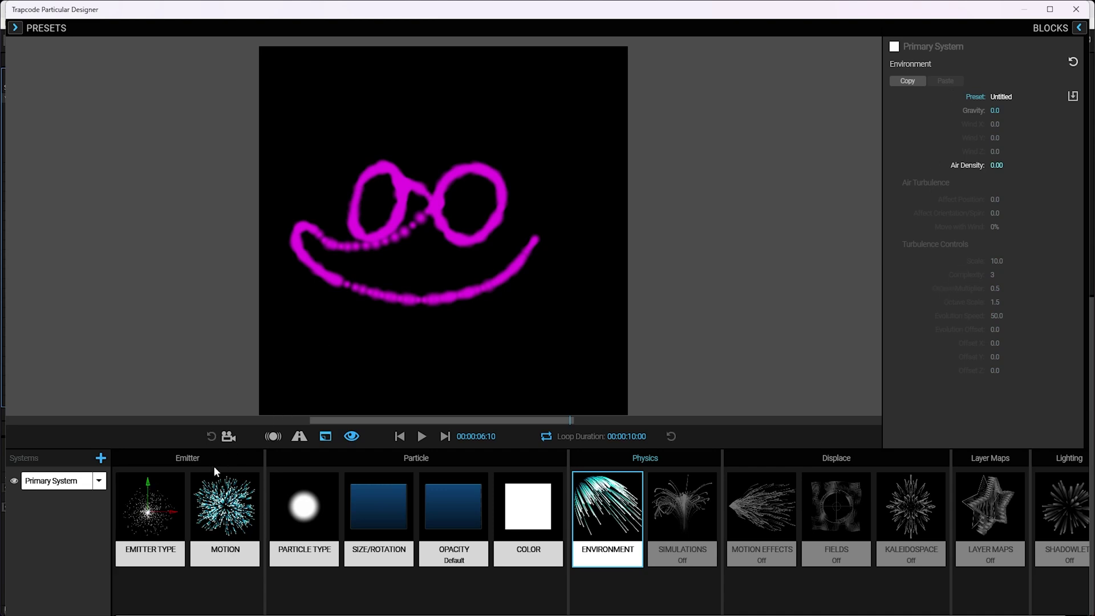
{"action": "left_click", "coordinate": [176, 493]}
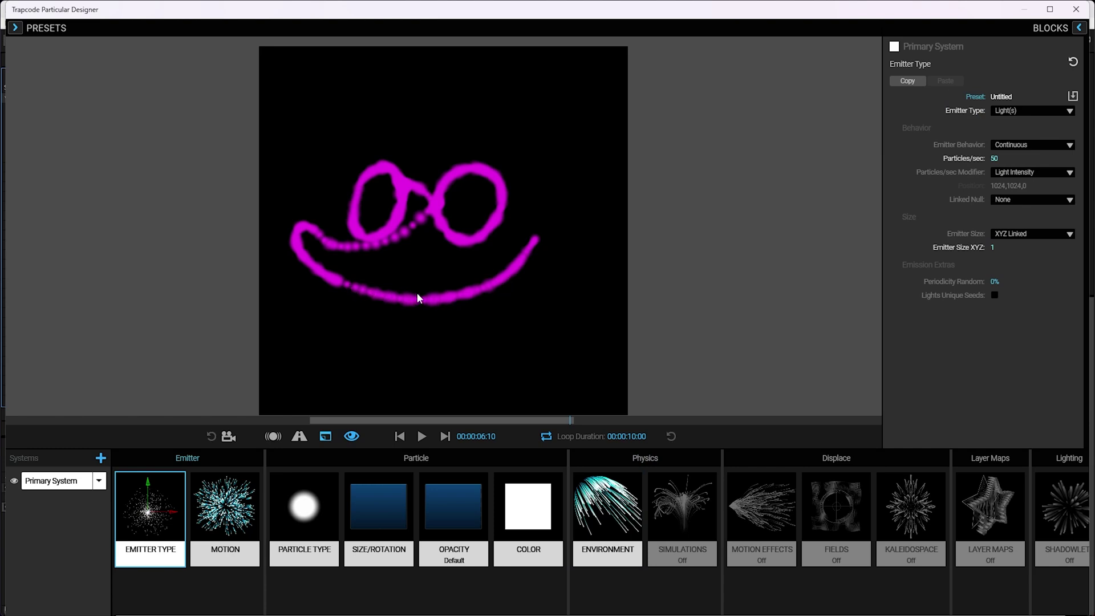
Step: Set the particle Size to 50
{"action": "left_click", "coordinate": [399, 517]}
{"action": "left_click", "coordinate": [995, 130]}
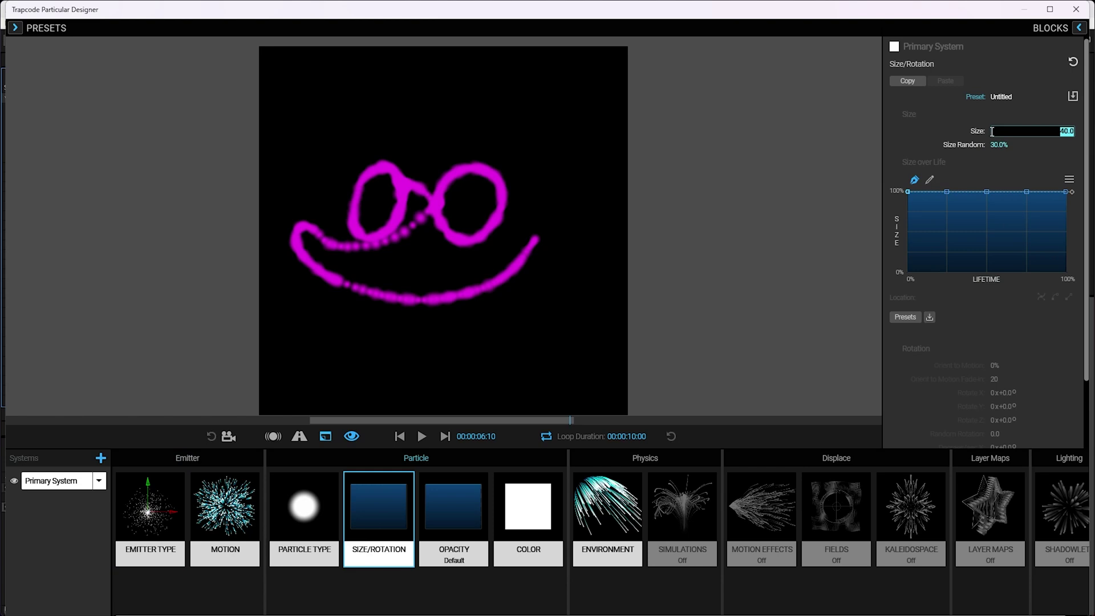
{"action": "type", "text": "50"}
{"action": "key", "text": "Return"}
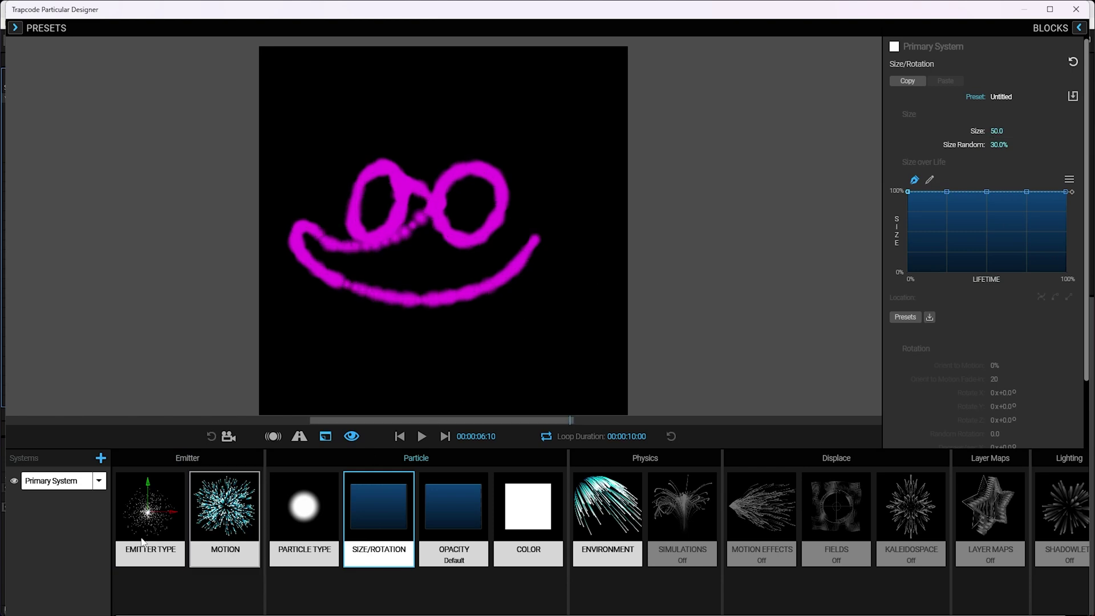
Step: Raise emission to 55 particles per second
{"action": "left_click", "coordinate": [126, 529]}
{"action": "left_click", "coordinate": [1002, 161]}
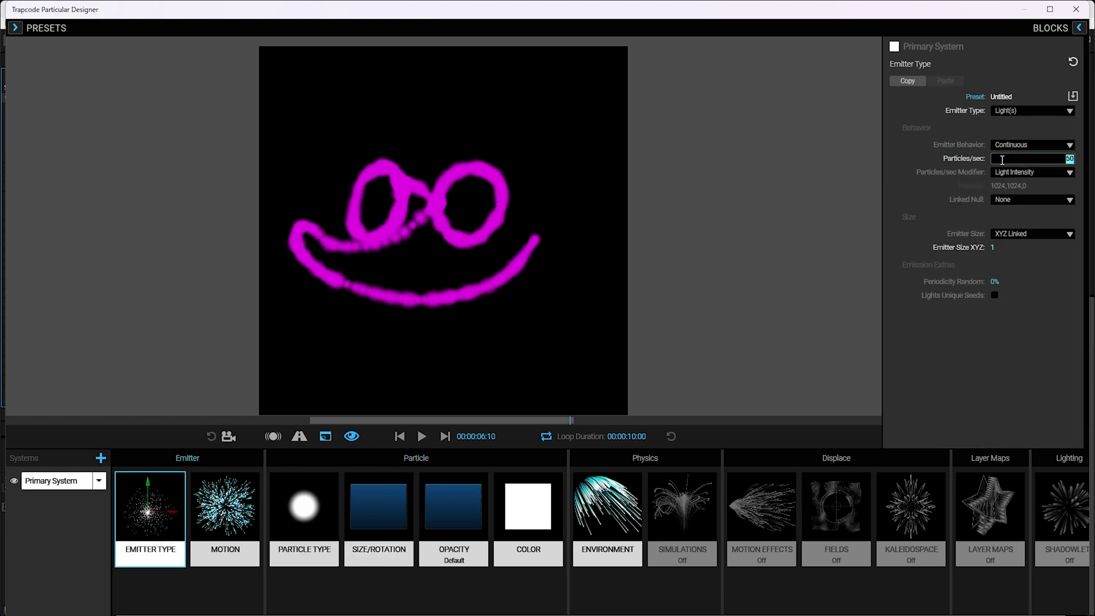
{"action": "type", "text": "55"}
{"action": "key", "text": "Return"}
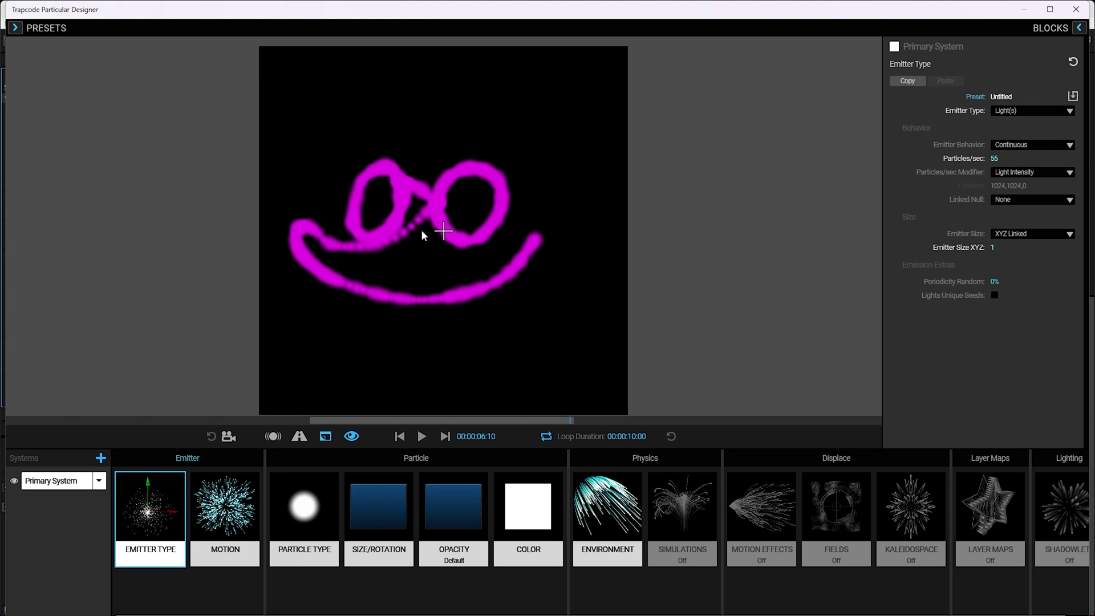
Step: Rename the primary particle system to Core
{"action": "left_click", "coordinate": [99, 481]}
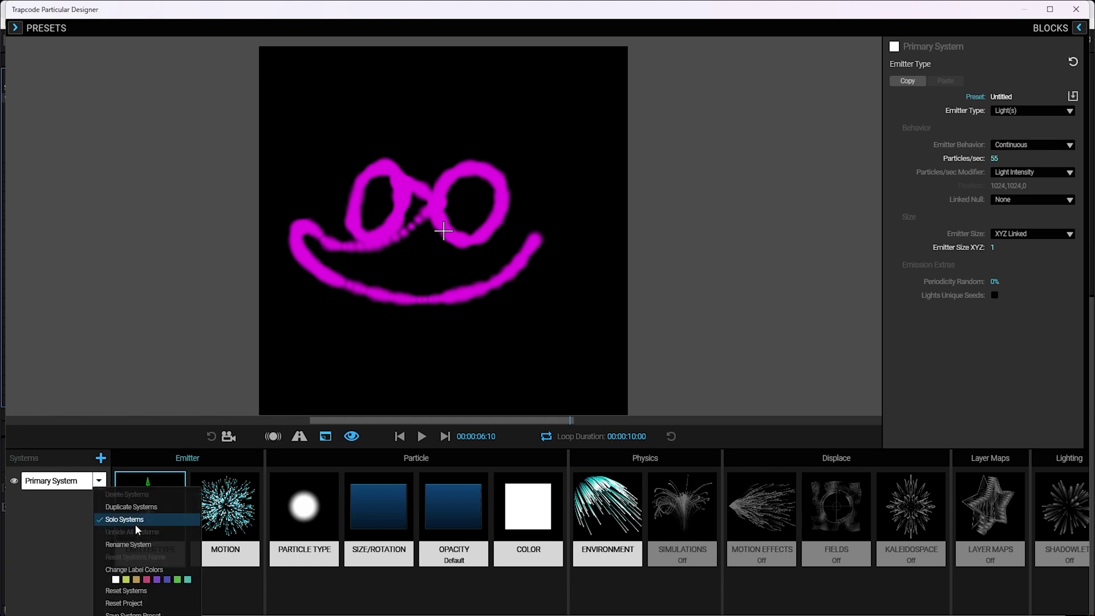
{"action": "left_click", "coordinate": [132, 544]}
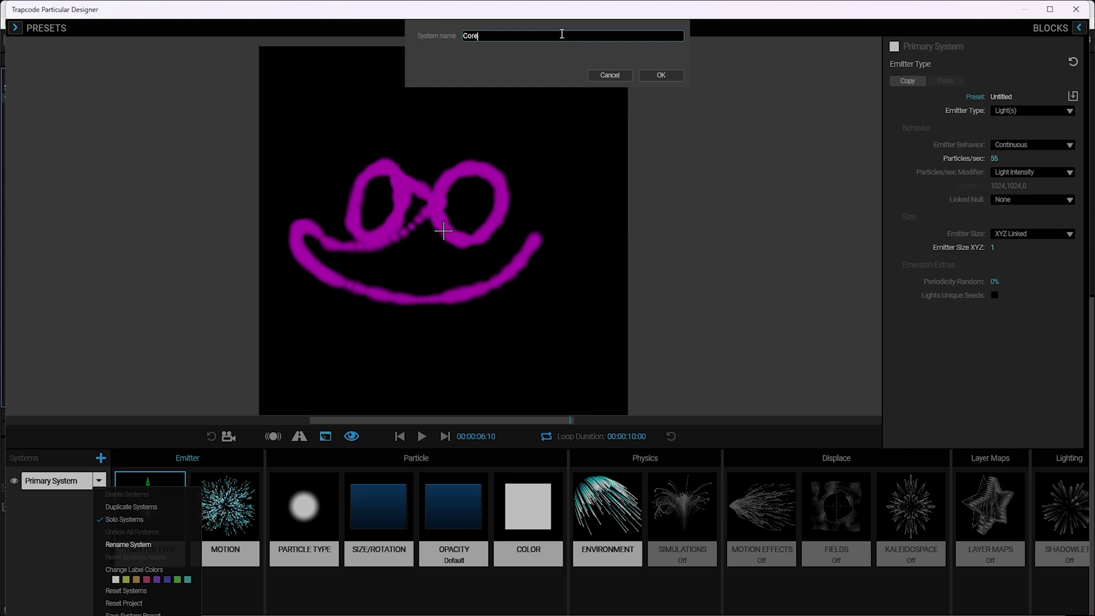
{"action": "left_click", "coordinate": [671, 79]}
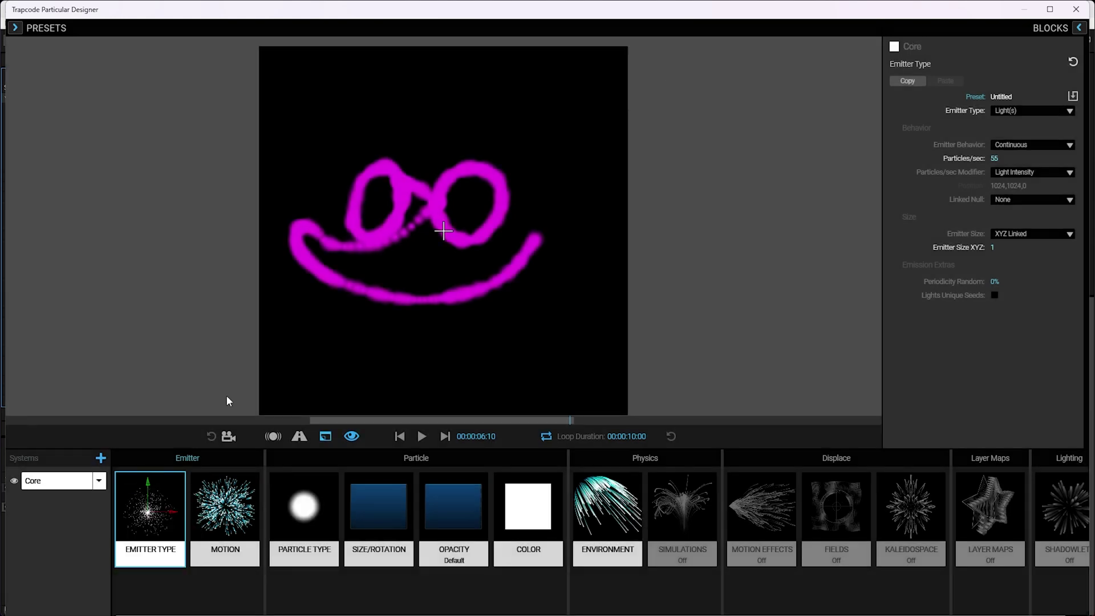
Step: Add a second particle system and name it Spatter
{"action": "left_click", "coordinate": [105, 458]}
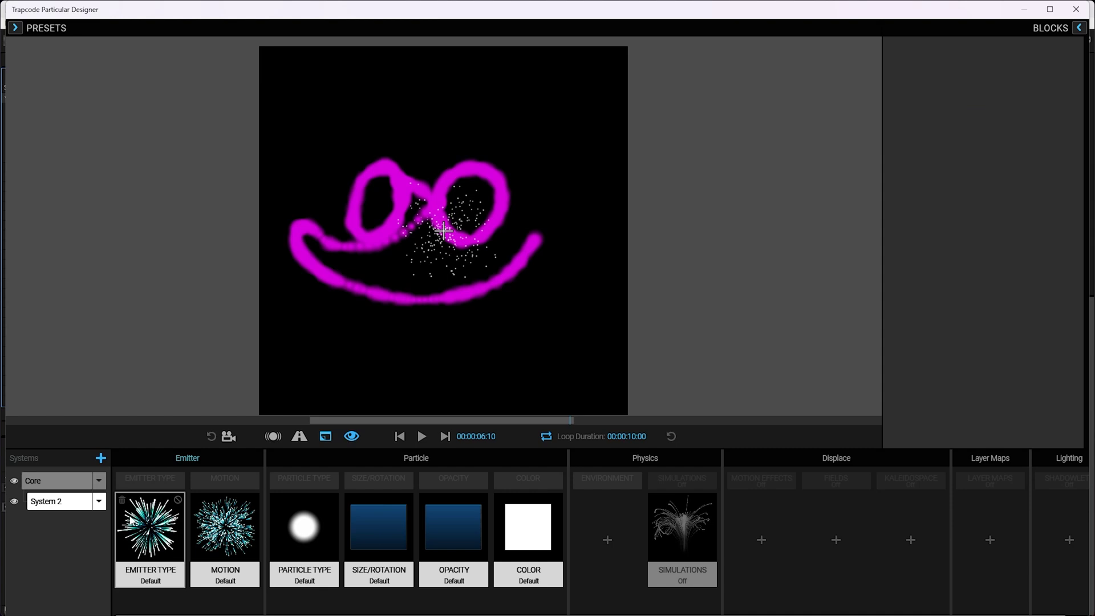
{"action": "left_click", "coordinate": [99, 502]}
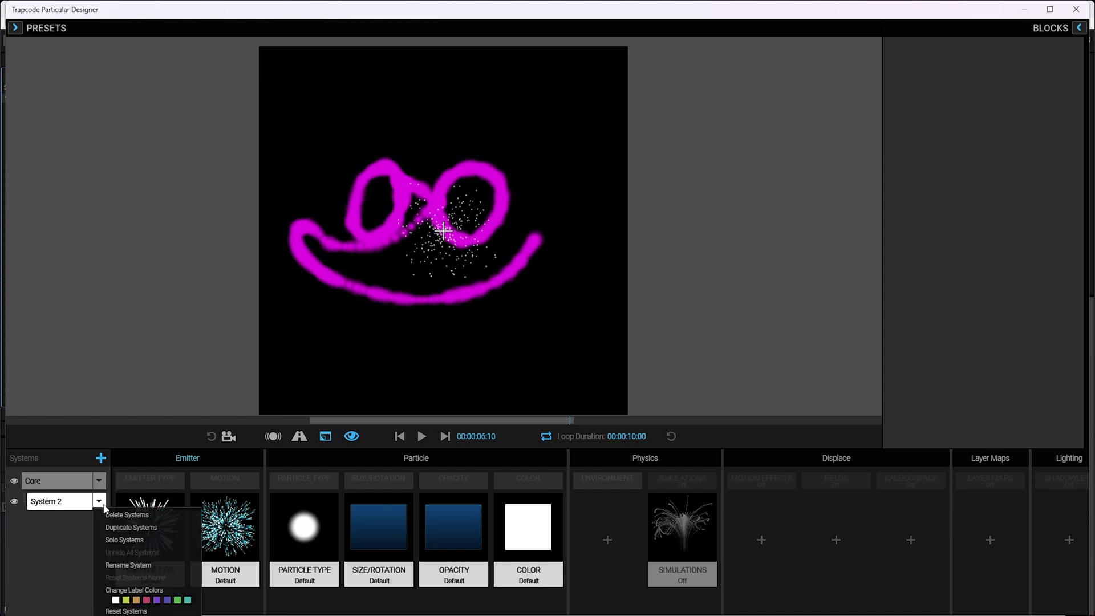
{"action": "left_click", "coordinate": [129, 565]}
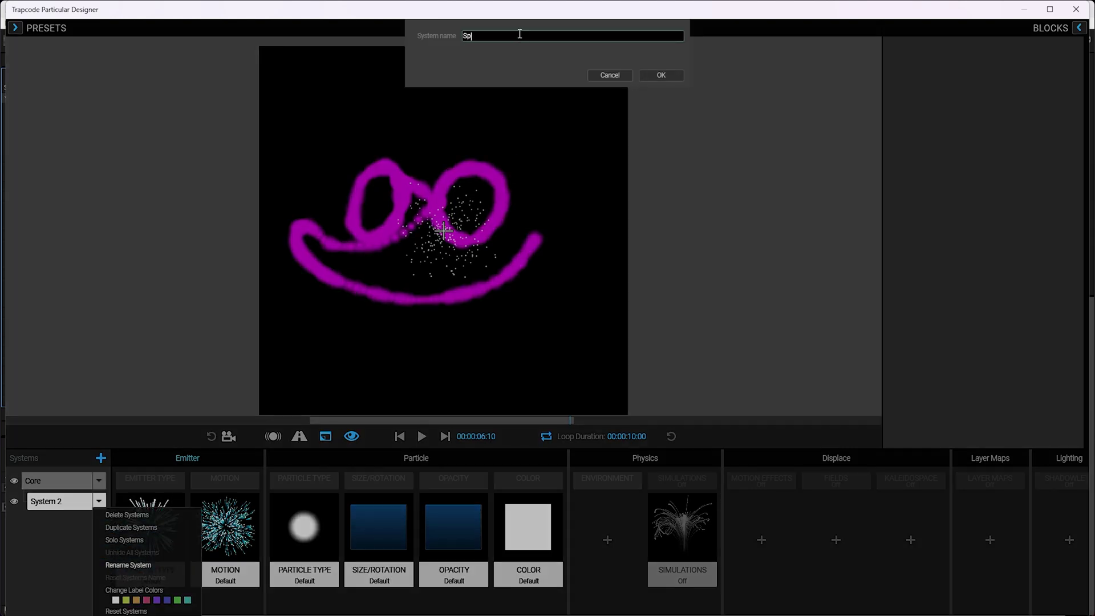
{"action": "left_click", "coordinate": [661, 74]}
Step: Set Spatter's Emitter Type to Light(s) and start the preview
{"action": "left_click", "coordinate": [141, 534]}
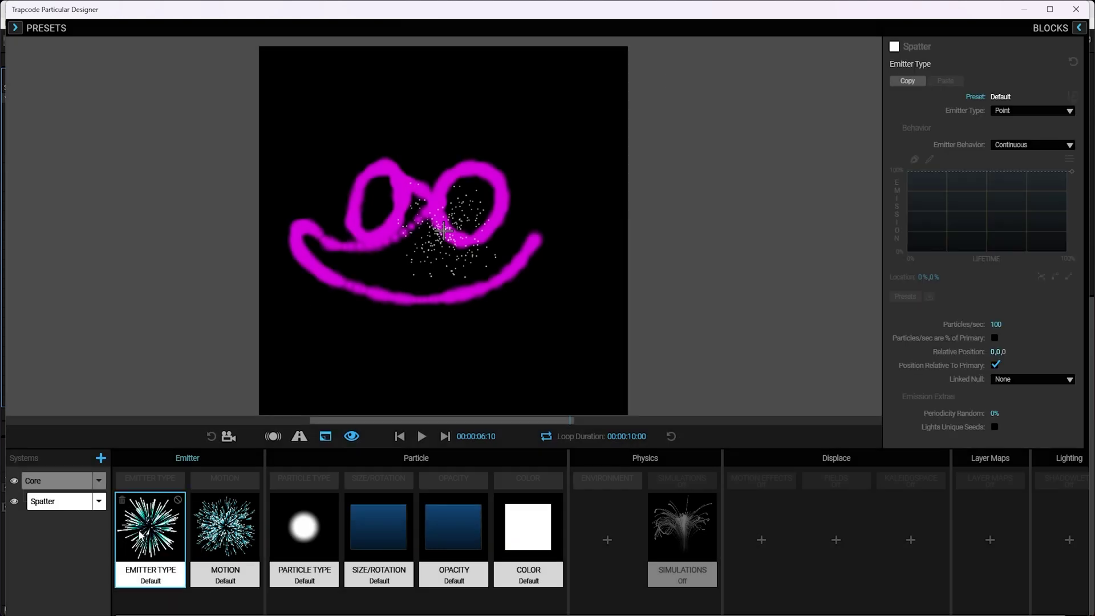
{"action": "left_click", "coordinate": [1008, 111]}
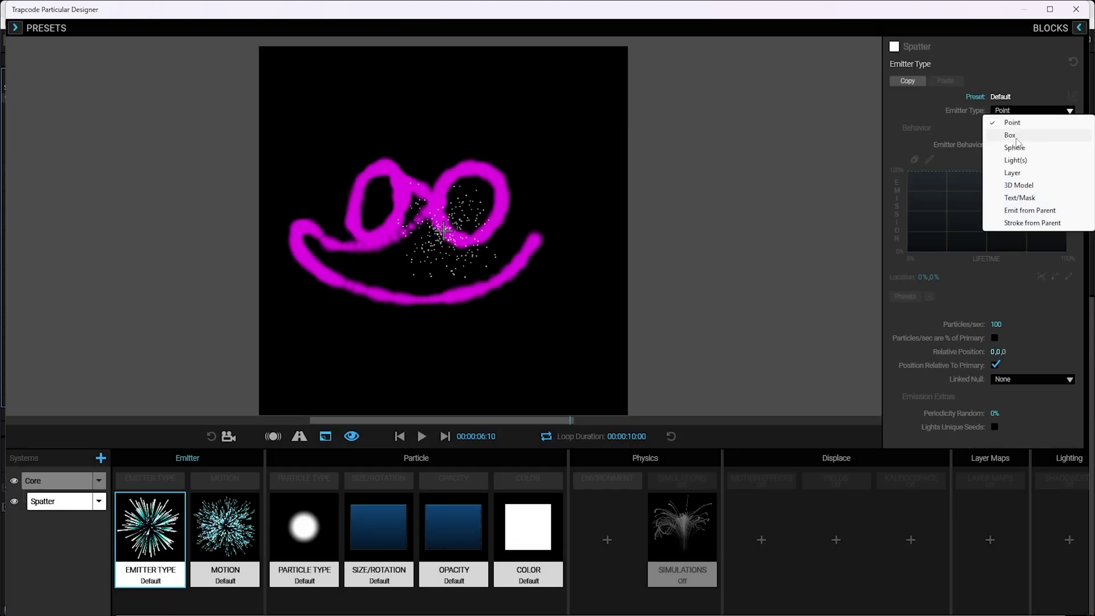
{"action": "left_click", "coordinate": [1015, 160]}
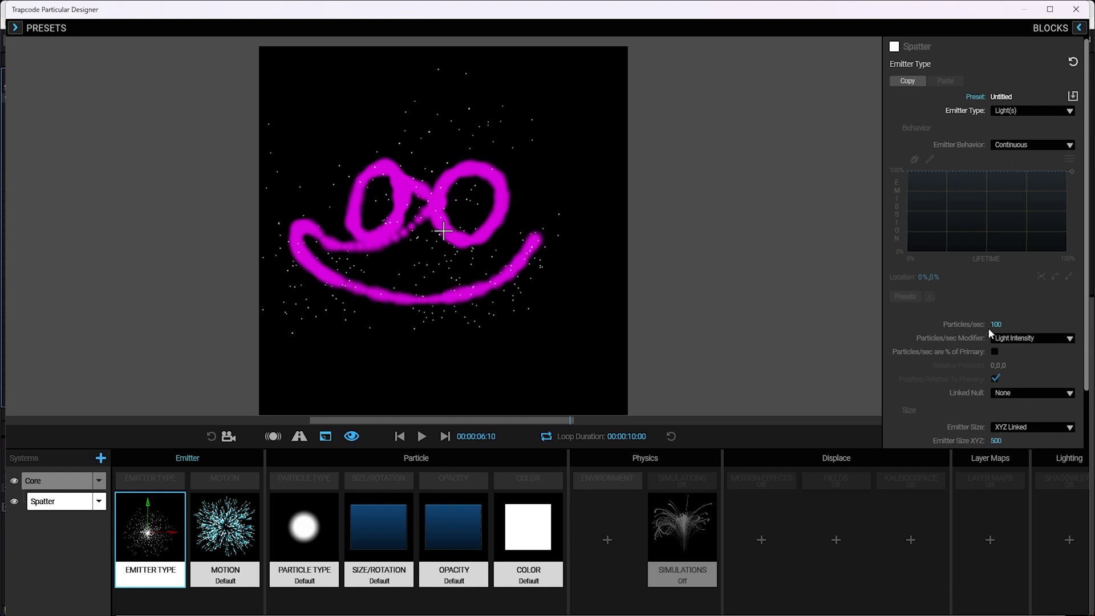
{"action": "scroll", "coordinate": [1078, 295], "scroll_direction": "down", "scroll_amount": 2}
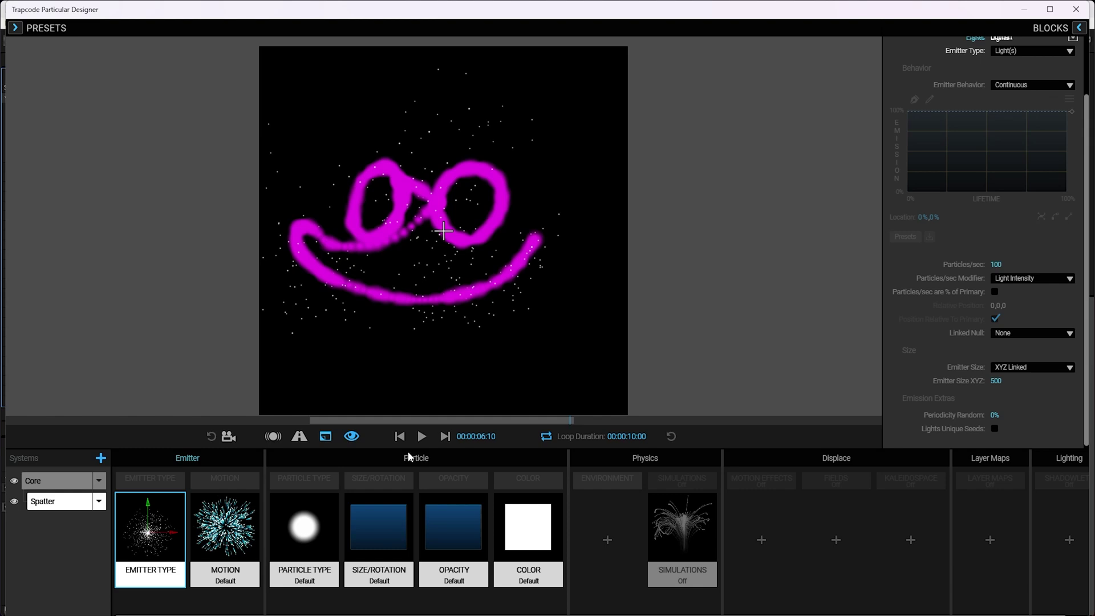
{"action": "left_click", "coordinate": [422, 436]}
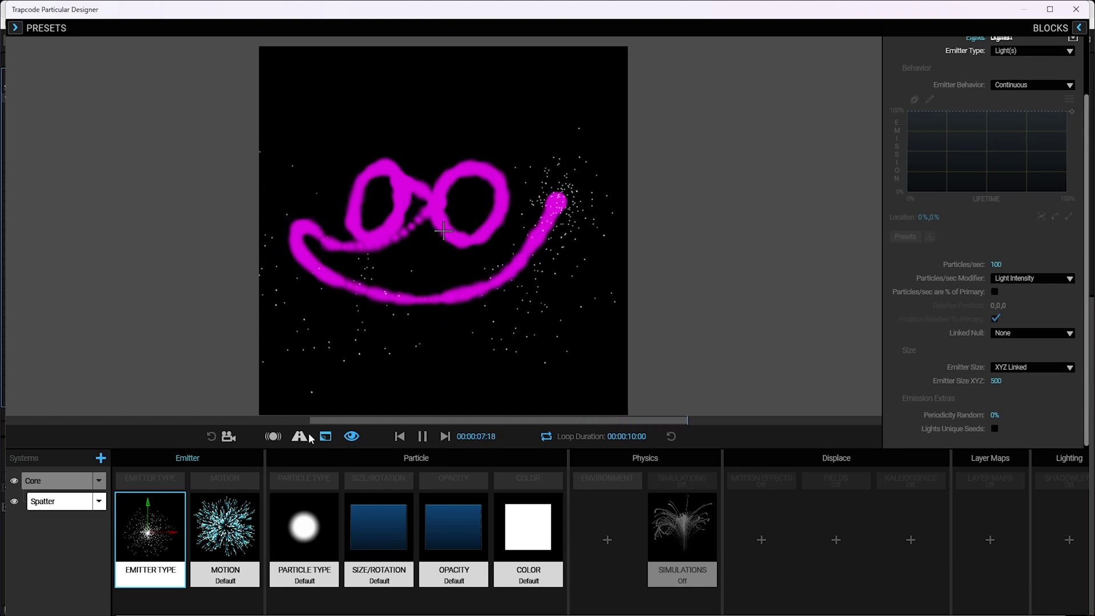
Step: Set Spatter's Velocity and Velocity from Emitter Motion both to 0
{"action": "left_click", "coordinate": [225, 527]}
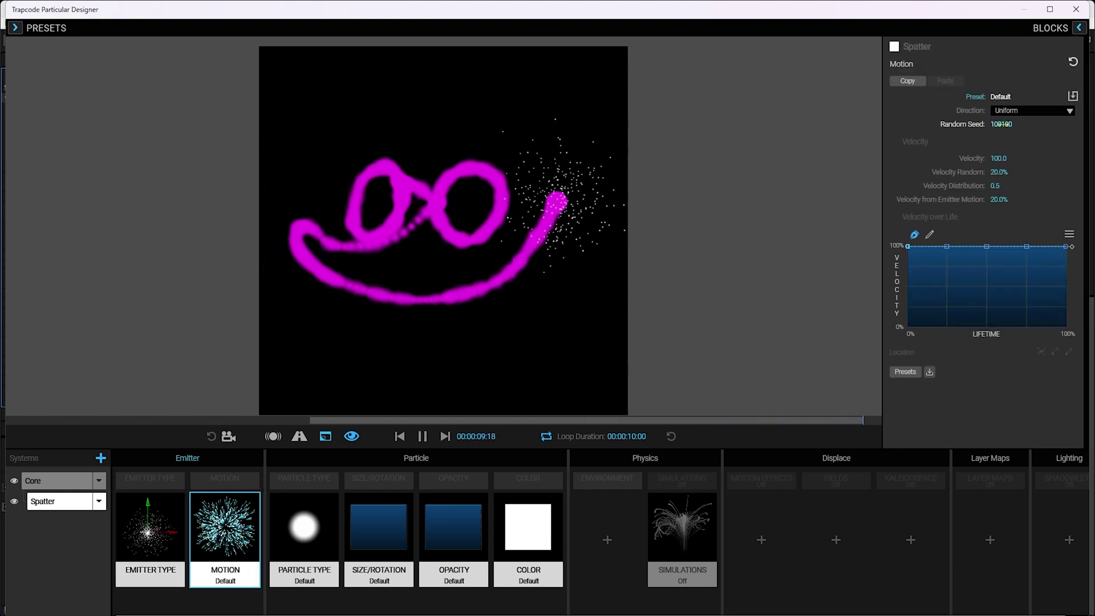
{"action": "left_click", "coordinate": [1006, 157]}
{"action": "type", "text": "0"}
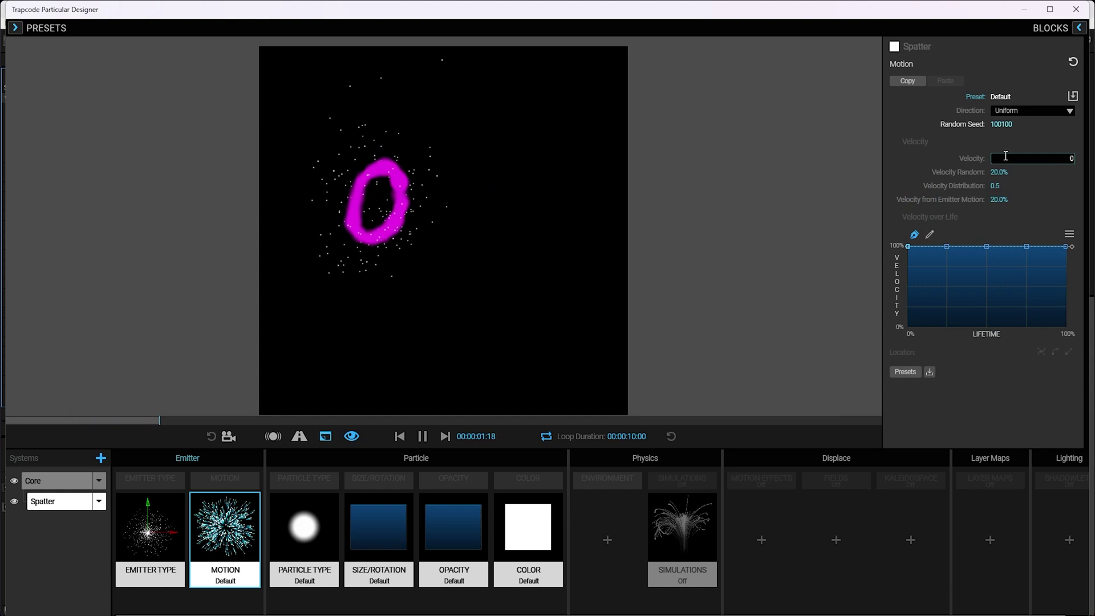
{"action": "left_click", "coordinate": [1004, 202]}
{"action": "type", "text": "0"}
{"action": "key", "text": "Return"}
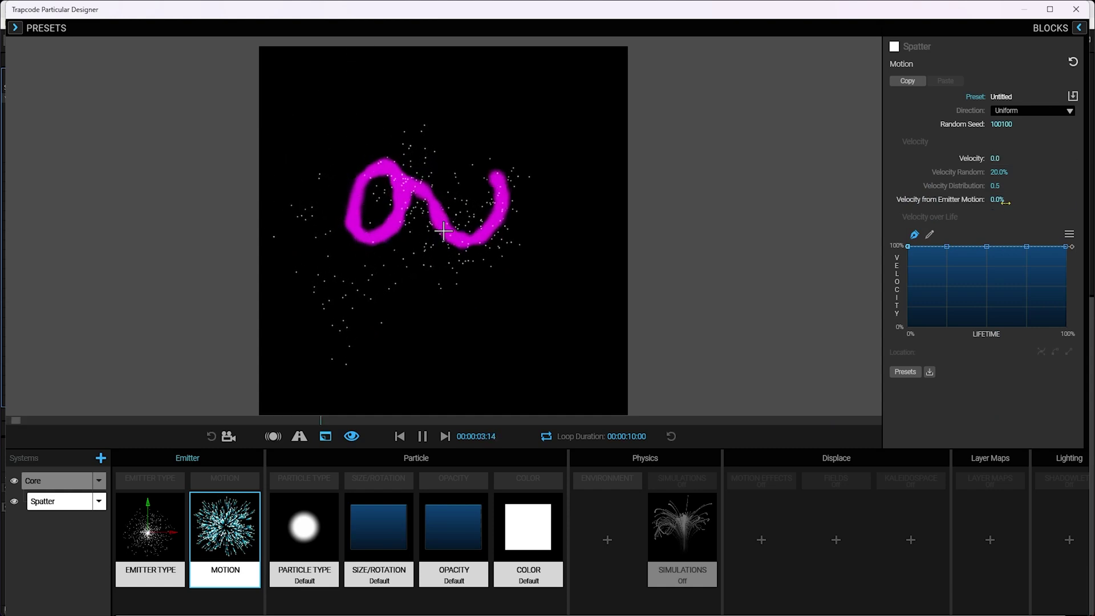
Step: Give Spatter particles a Life of 10 seconds
{"action": "left_click", "coordinate": [336, 538]}
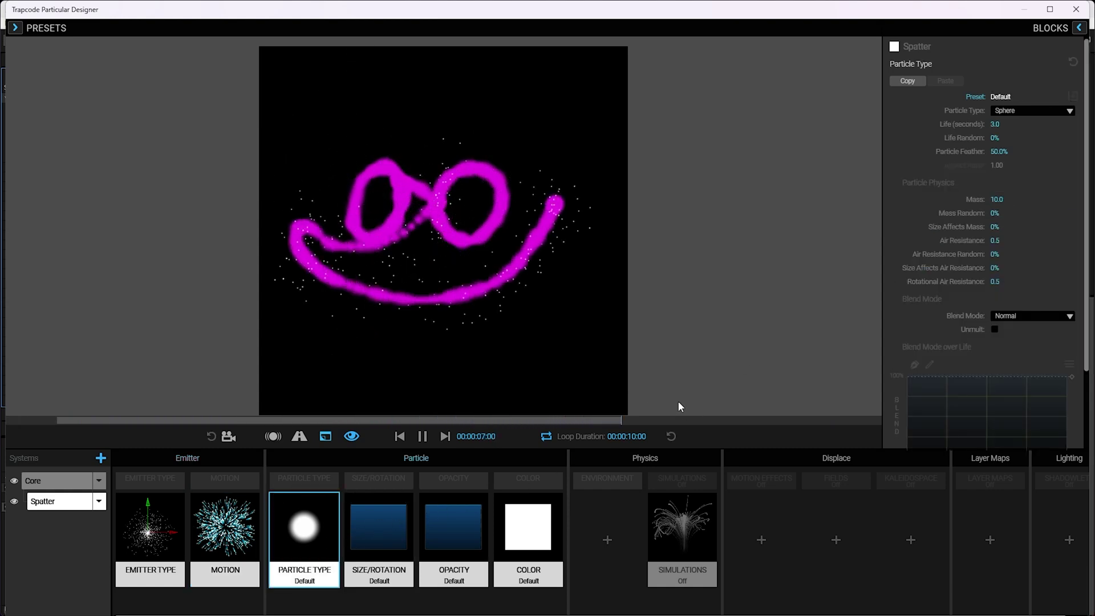
{"action": "left_click", "coordinate": [995, 125]}
{"action": "type", "text": "10"}
{"action": "key", "text": "Return"}
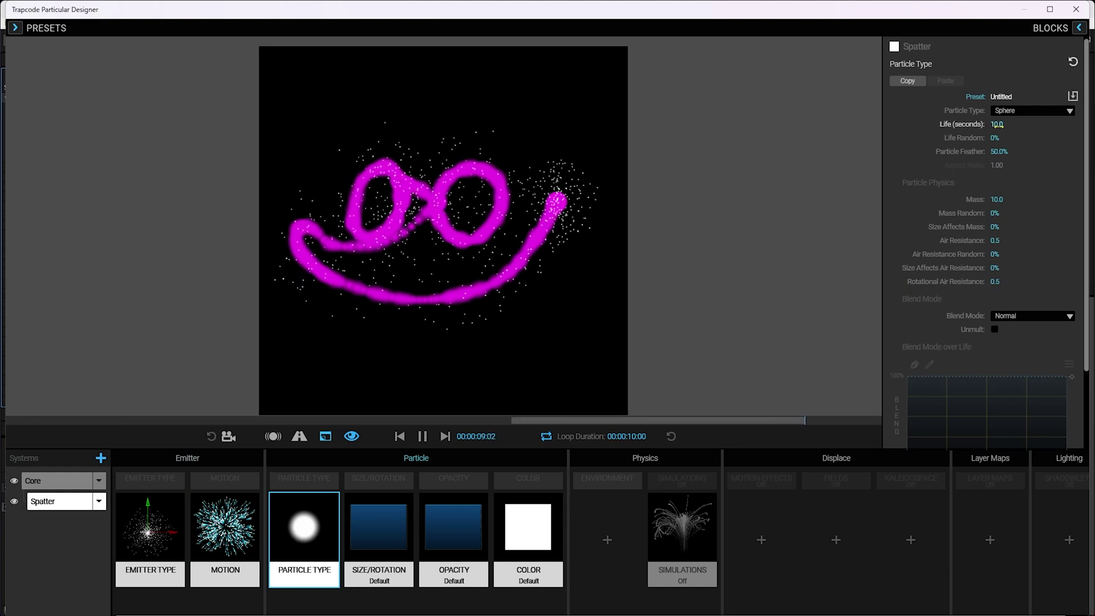
Step: Pause the preview and remove the Color block from Spatter
{"action": "left_click", "coordinate": [423, 437]}
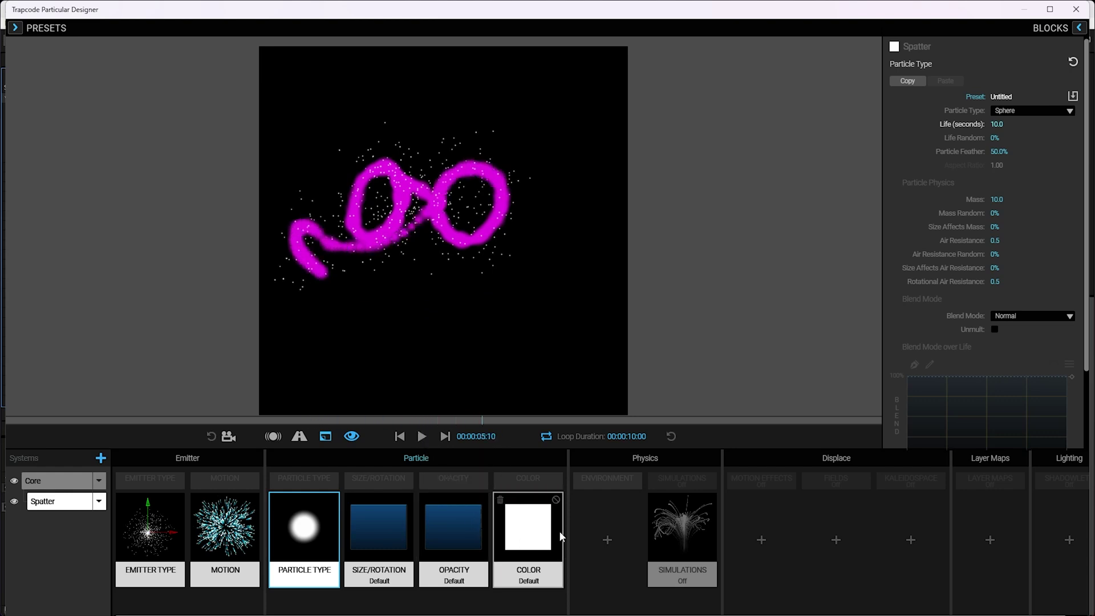
{"action": "left_click", "coordinate": [504, 509]}
{"action": "left_click", "coordinate": [1019, 132]}
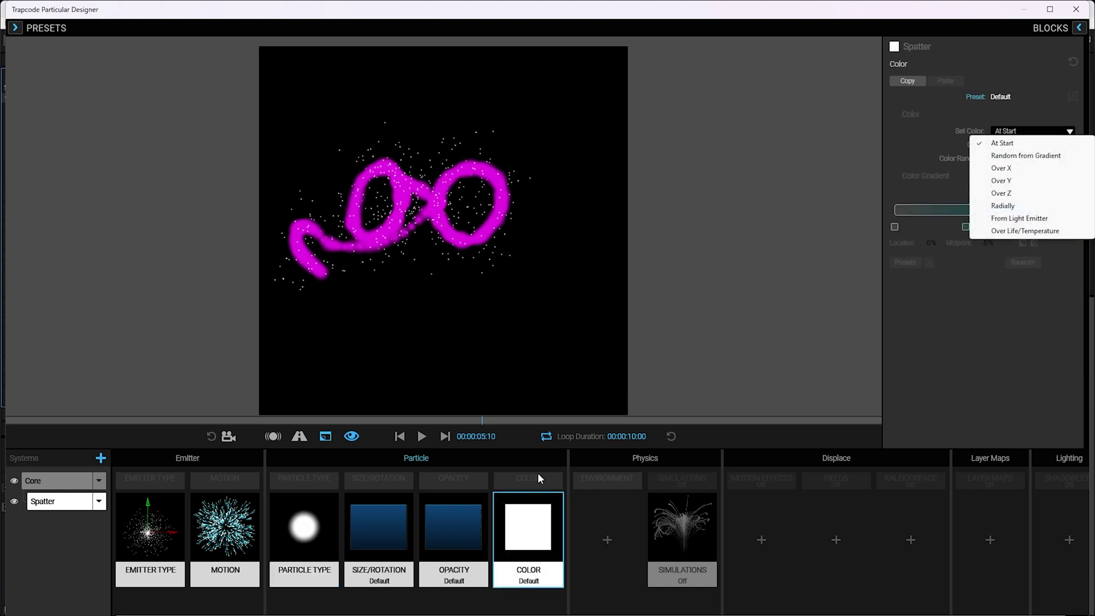
{"action": "left_click", "coordinate": [535, 517]}
{"action": "left_click", "coordinate": [499, 503]}
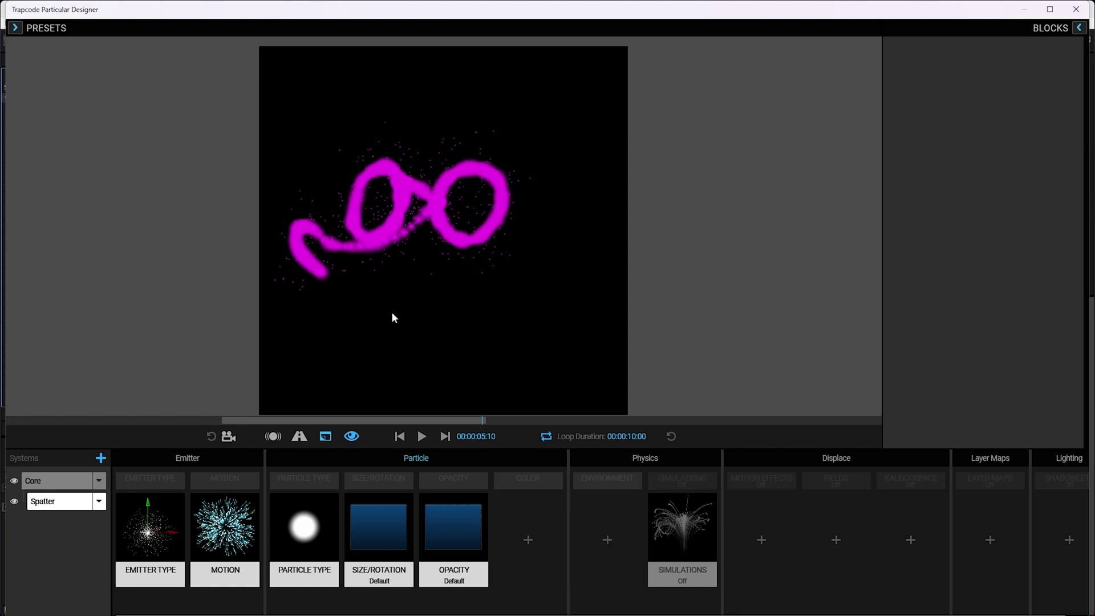
Step: Set Spatter's particle Feather to 5
{"action": "left_click", "coordinate": [168, 538]}
{"action": "left_click", "coordinate": [1003, 325]}
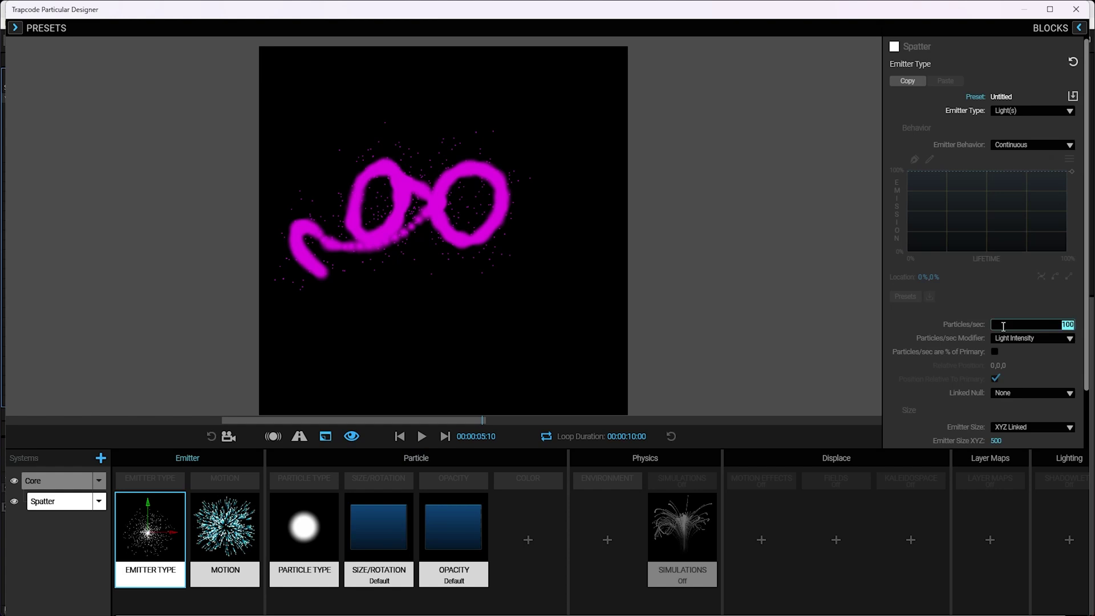
{"action": "left_click", "coordinate": [304, 527]}
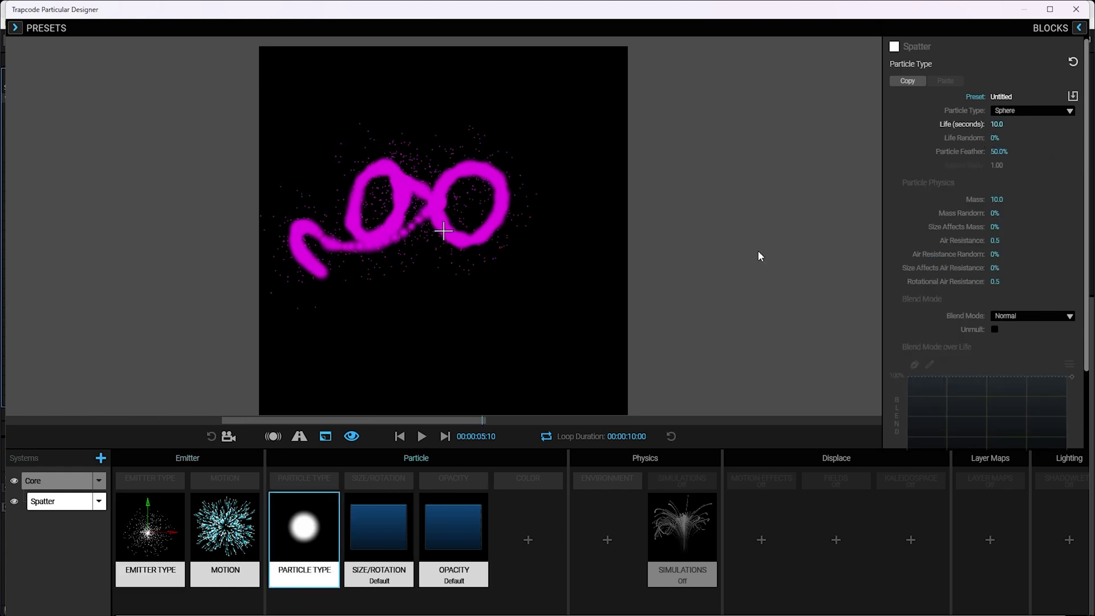
{"action": "left_click", "coordinate": [1003, 152]}
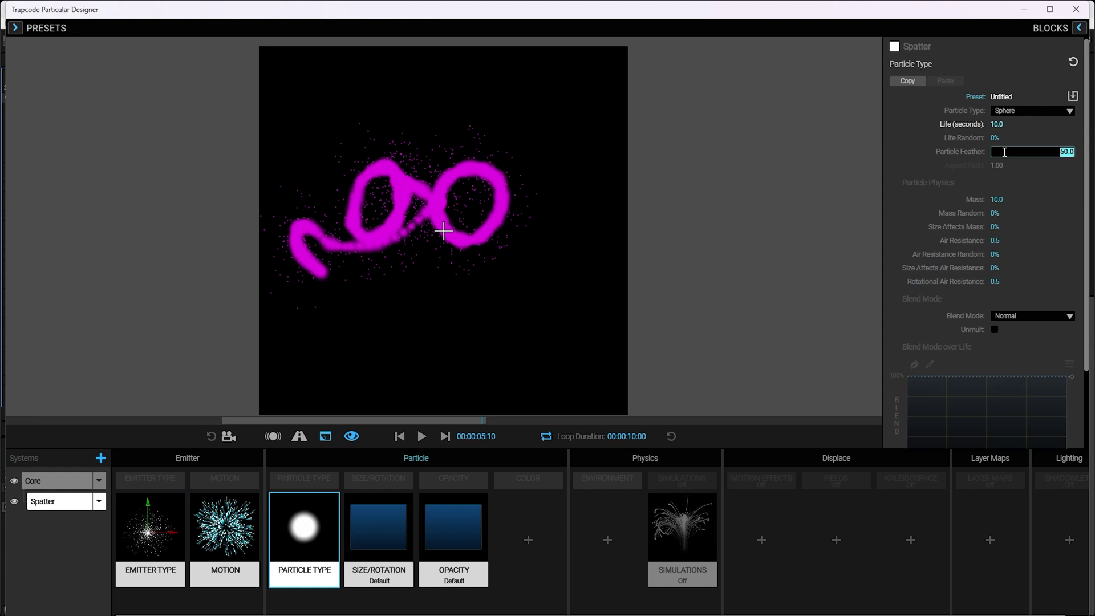
{"action": "type", "text": "5"}
Step: Randomise Spatter's particle size to 100% and replay the preview from the start
{"action": "left_click", "coordinate": [407, 498]}
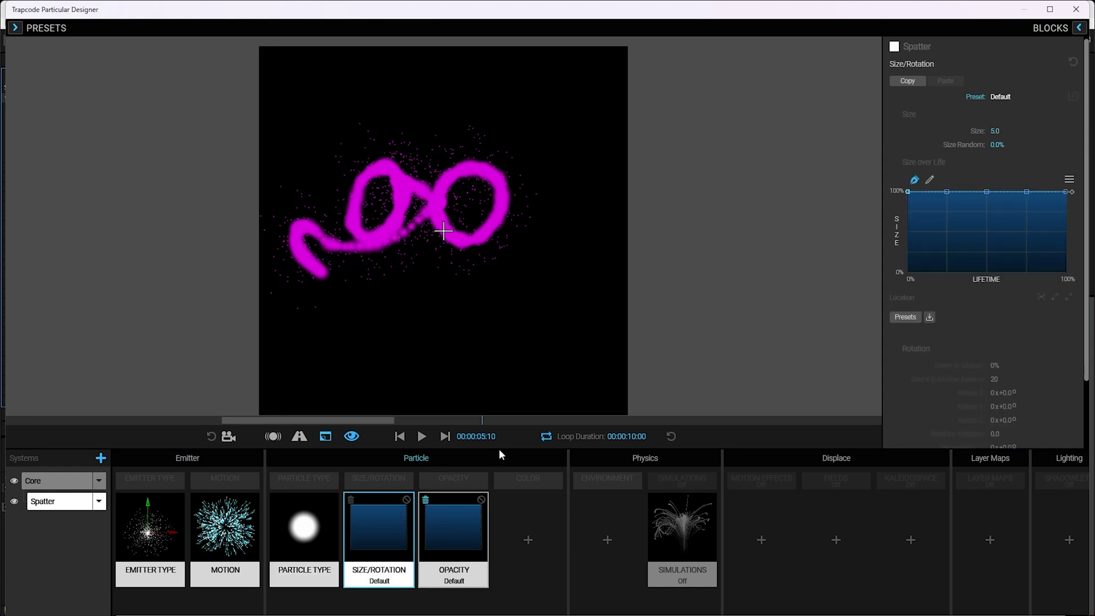
{"action": "left_click", "coordinate": [1003, 132]}
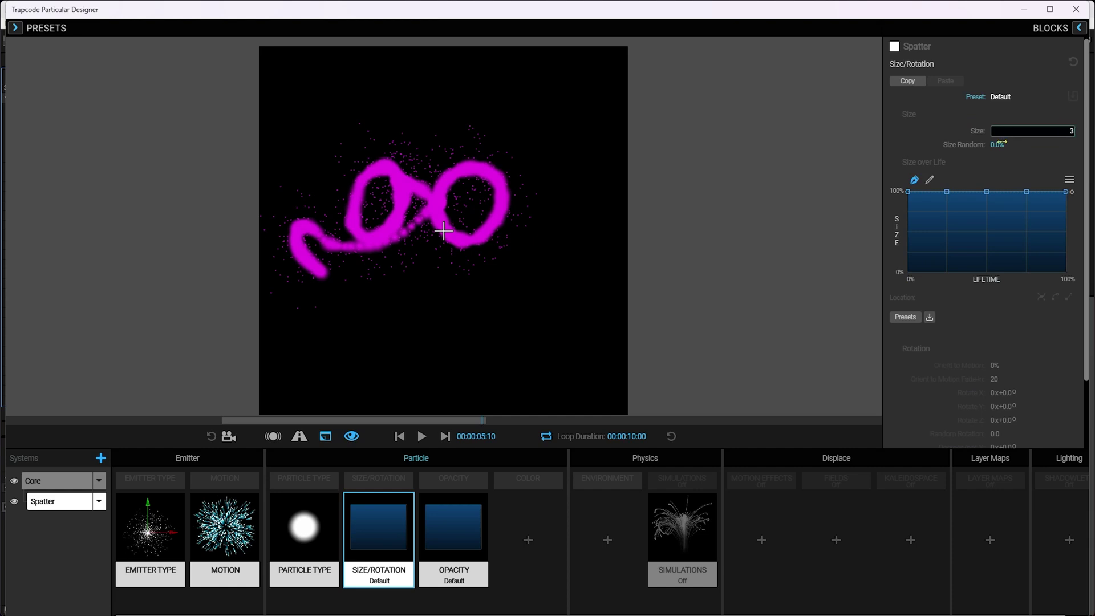
{"action": "left_click_drag", "start_coordinate": [999, 144], "coordinate": [1005, 151]}
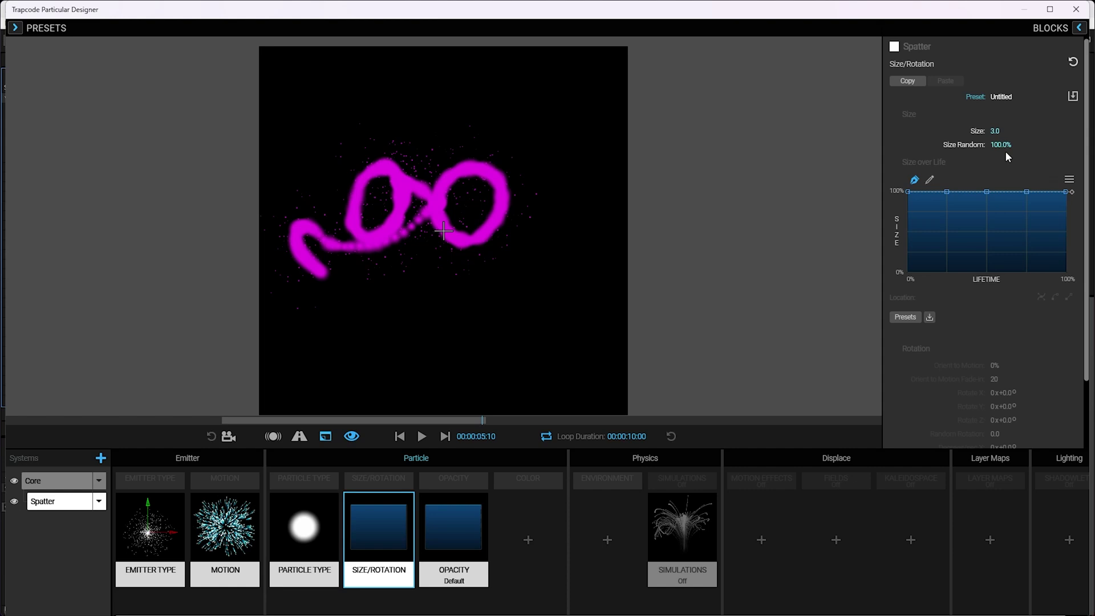
{"action": "left_click", "coordinate": [399, 437]}
{"action": "left_click", "coordinate": [422, 436]}
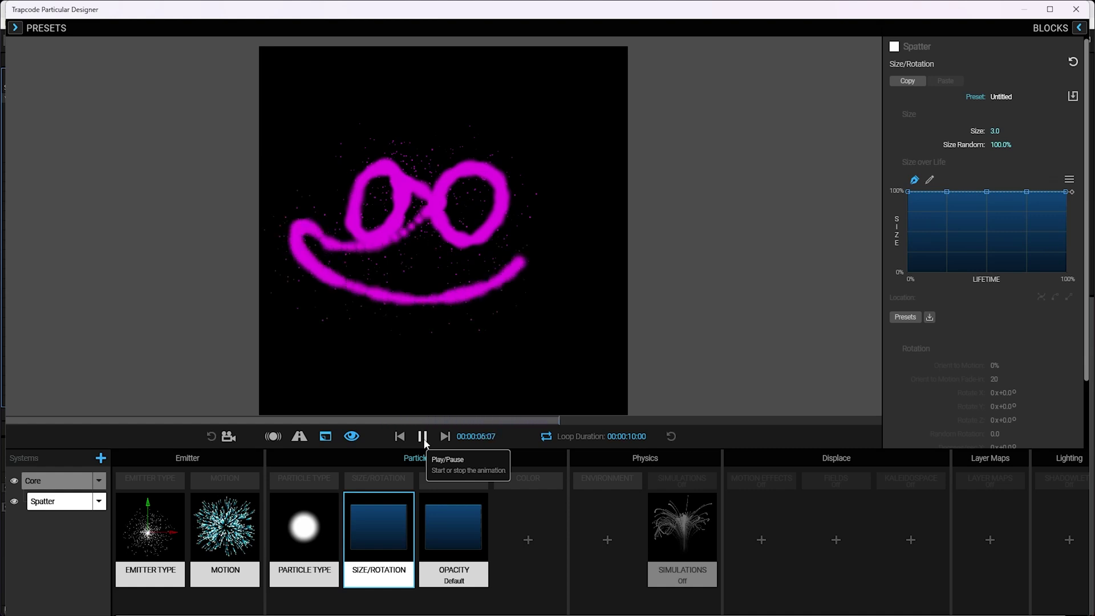
{"action": "left_click", "coordinate": [423, 437]}
Step: Raise Spatter's emission rate to 300 particles/sec
{"action": "left_click", "coordinate": [150, 530]}
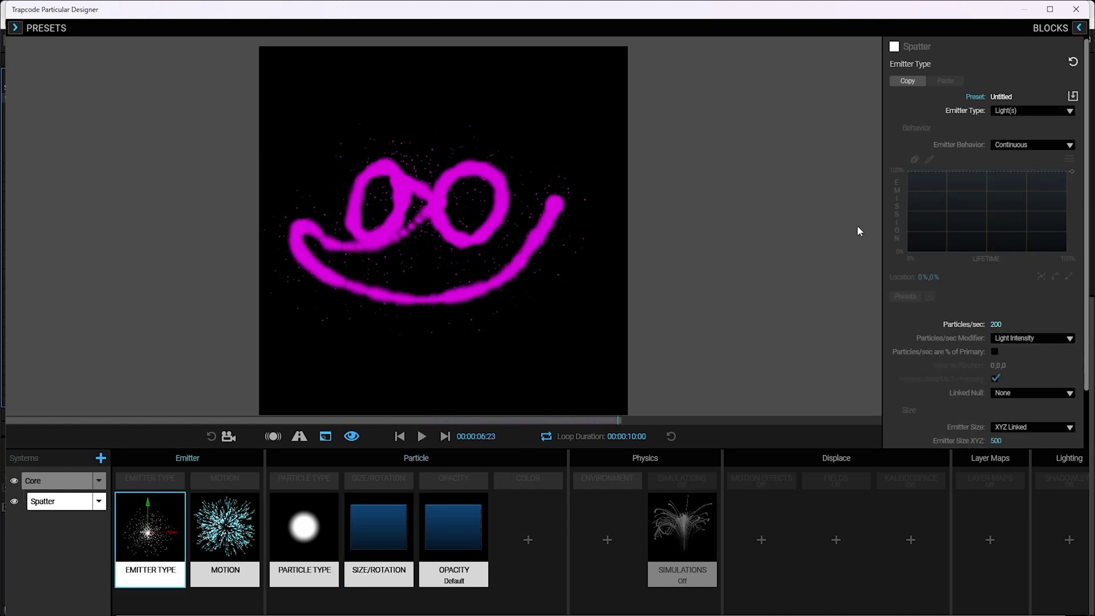
{"action": "left_click", "coordinate": [996, 324]}
{"action": "type", "text": "300"}
{"action": "key", "text": "Return"}
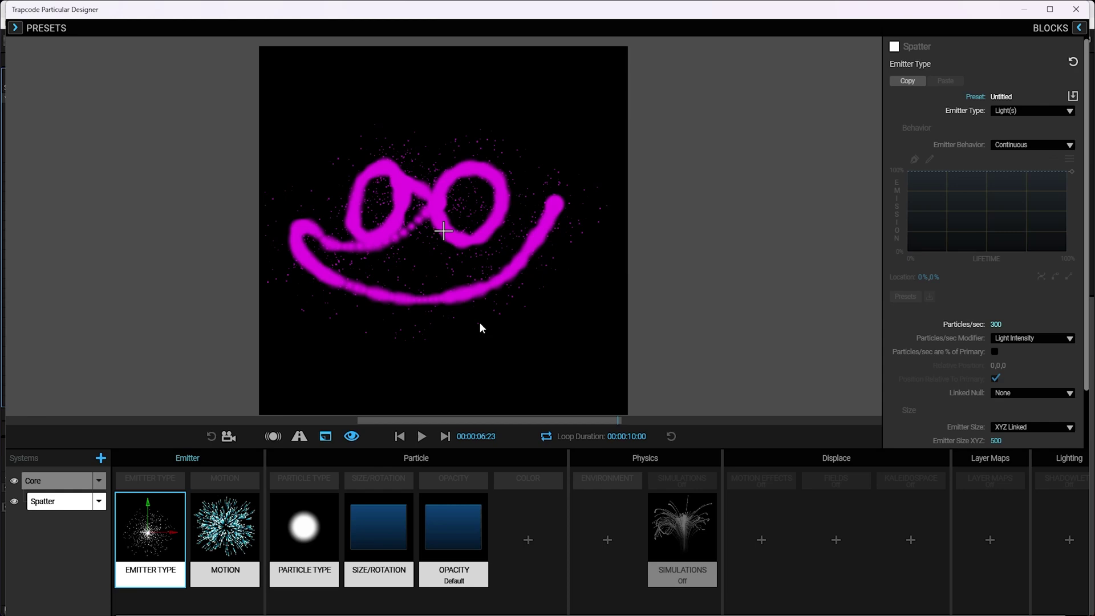
Step: Add a third particle system named Drip_Lead
{"action": "left_click", "coordinate": [100, 458]}
{"action": "left_click", "coordinate": [99, 521]}
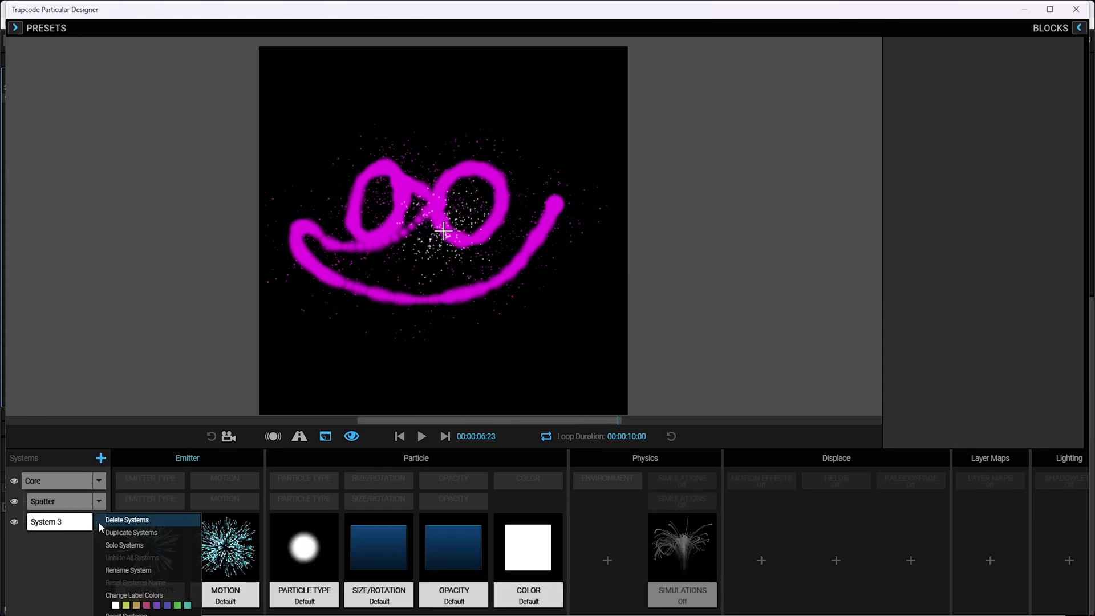
{"action": "left_click", "coordinate": [146, 568]}
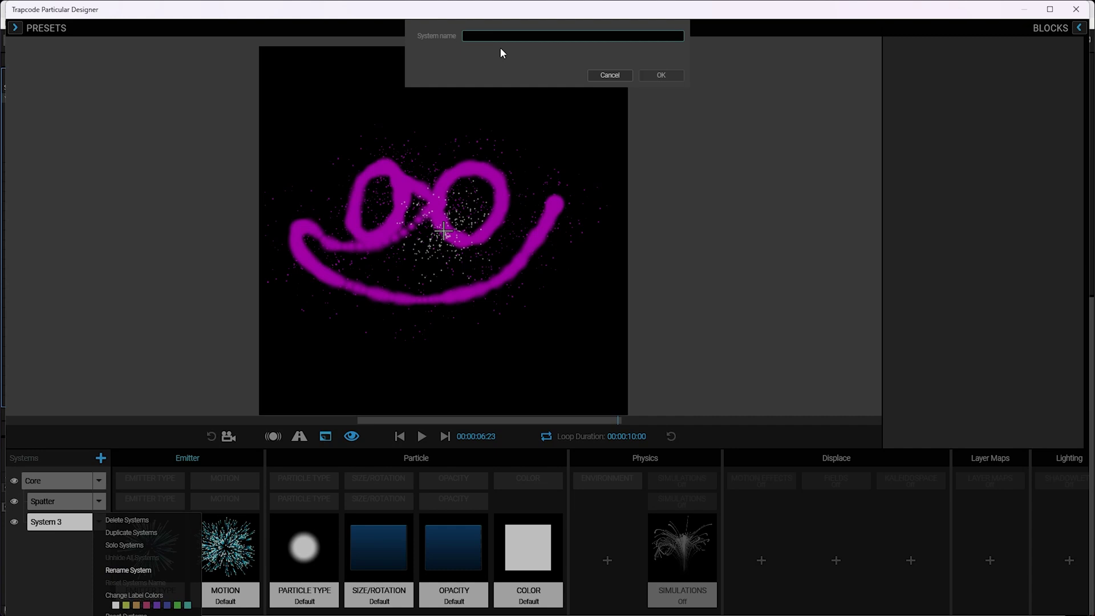
{"action": "type", "text": "DripLead"}
{"action": "key", "text": "Left"}
{"action": "key", "text": "Left"}
{"action": "type", "text": "_"}
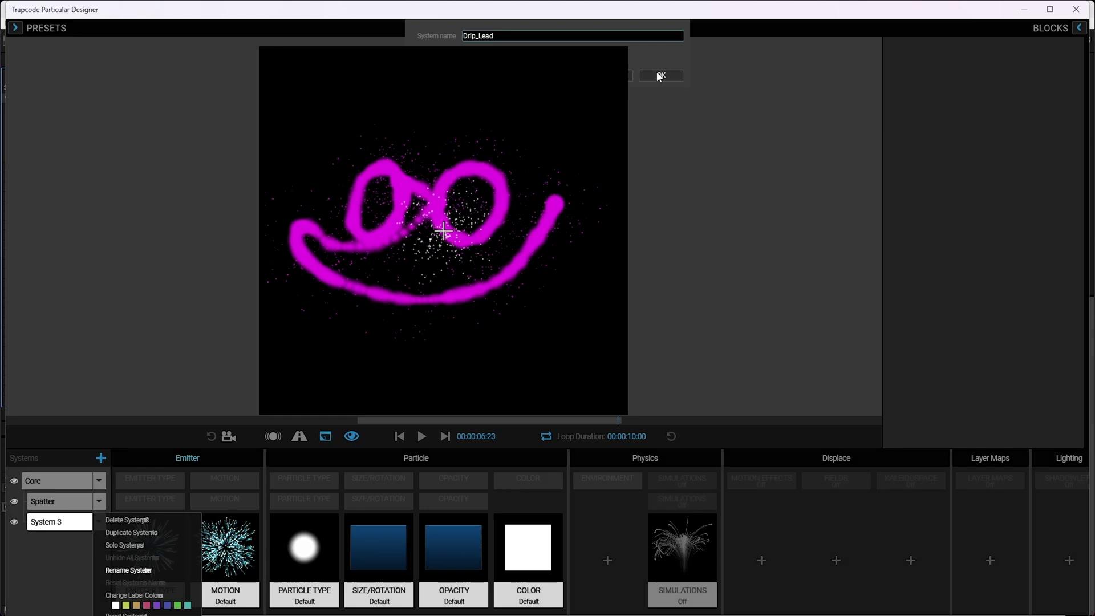
{"action": "left_click", "coordinate": [659, 74]}
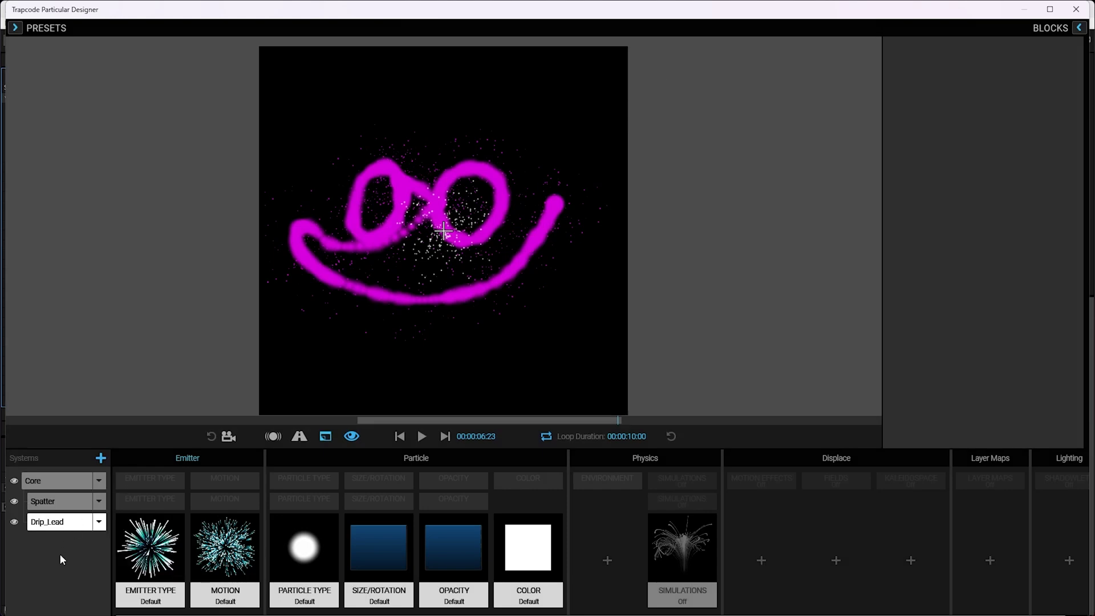
Step: Set Drip_Lead's Emitter Type to Light(s)
{"action": "left_click", "coordinate": [167, 562]}
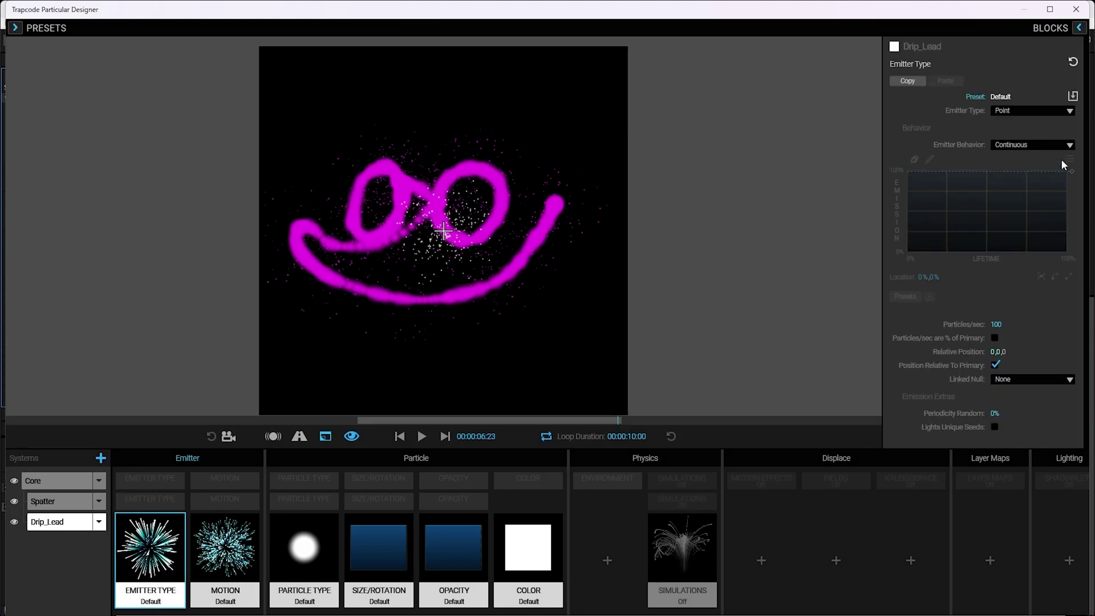
{"action": "left_click", "coordinate": [1038, 115]}
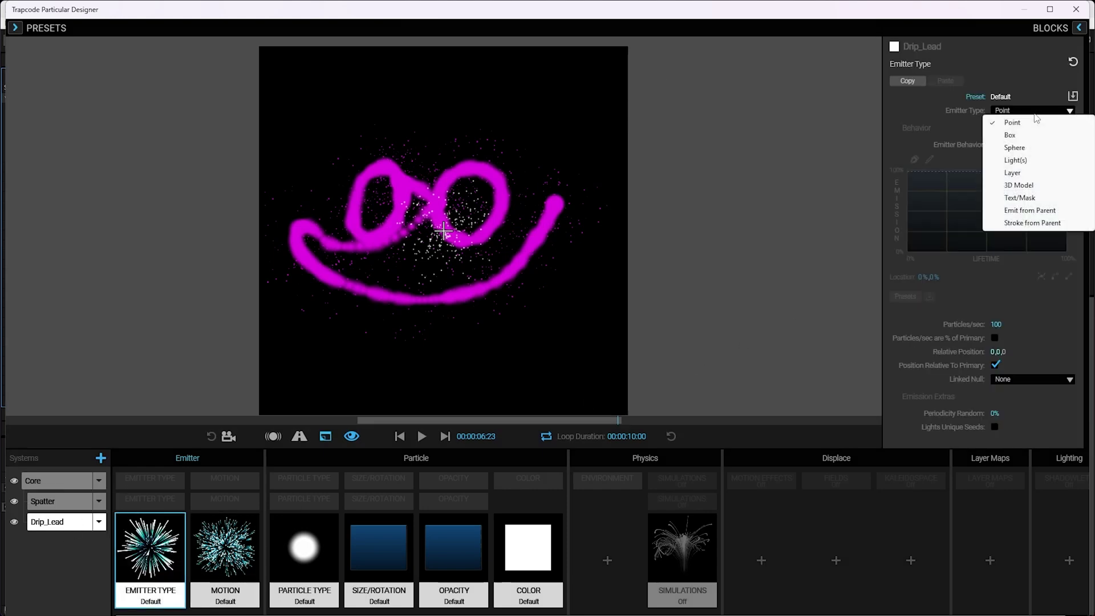
{"action": "left_click", "coordinate": [1028, 162]}
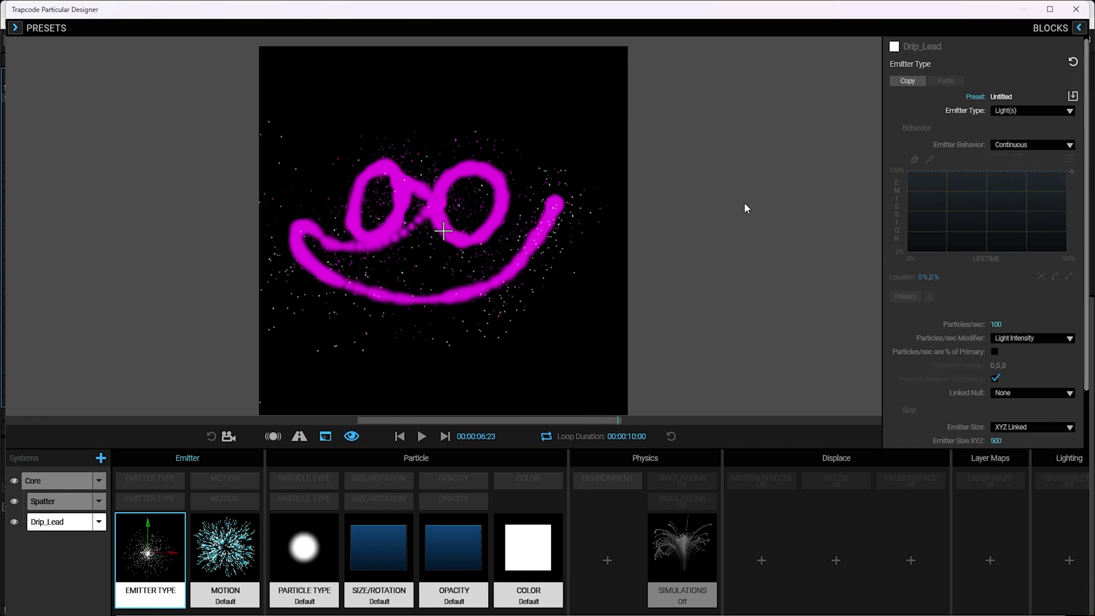
Step: Make Drip_Lead's motion Directional with 0% Velocity from Emitter Motion
{"action": "left_click", "coordinate": [257, 539]}
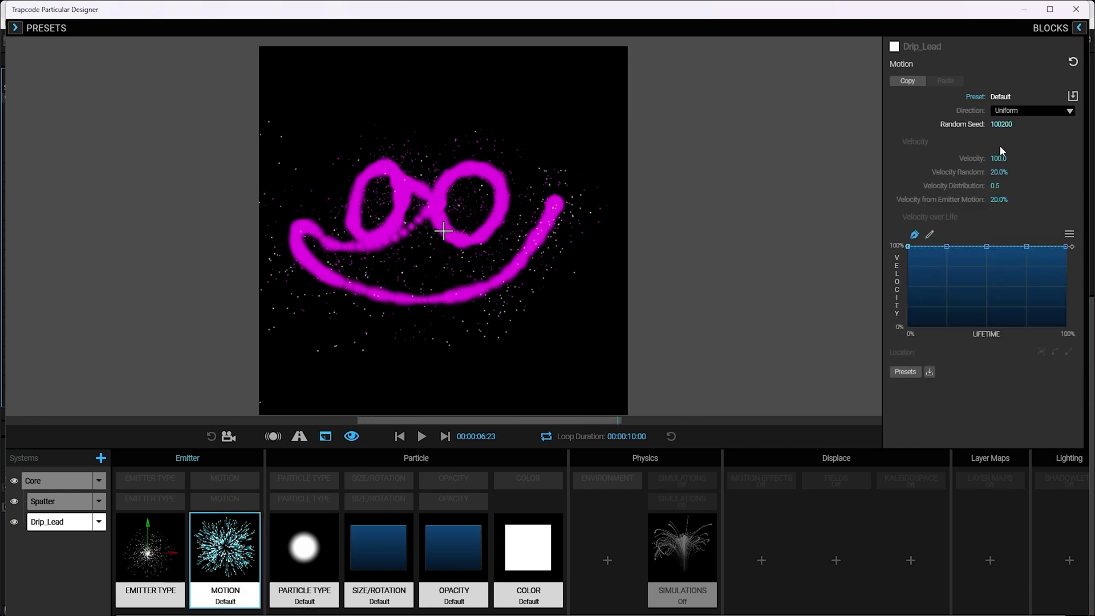
{"action": "left_click", "coordinate": [1053, 111]}
{"action": "left_click", "coordinate": [1038, 135]}
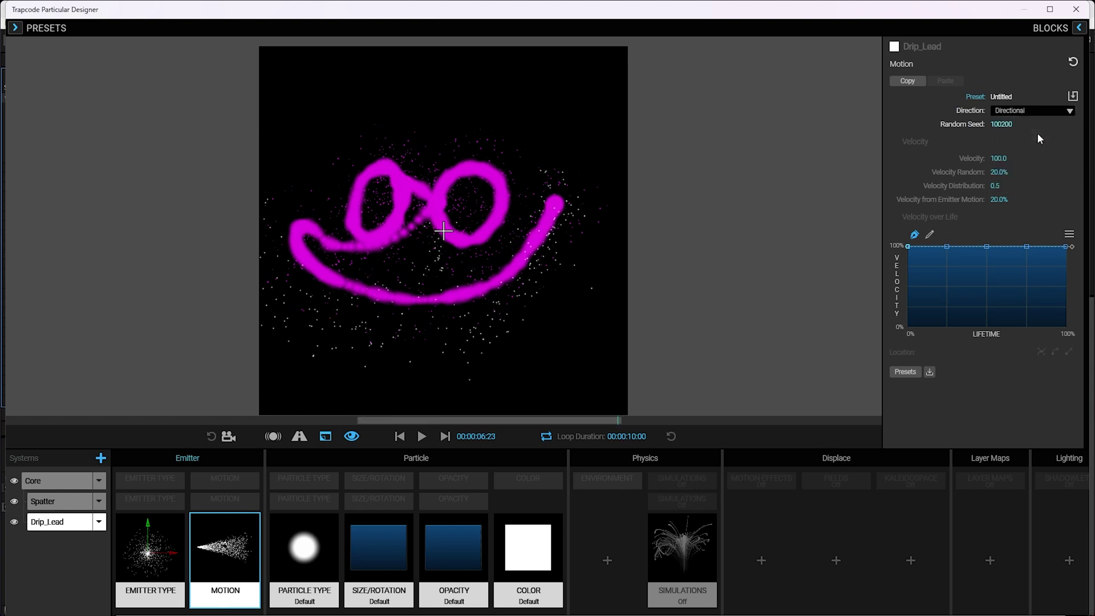
{"action": "left_click", "coordinate": [423, 437]}
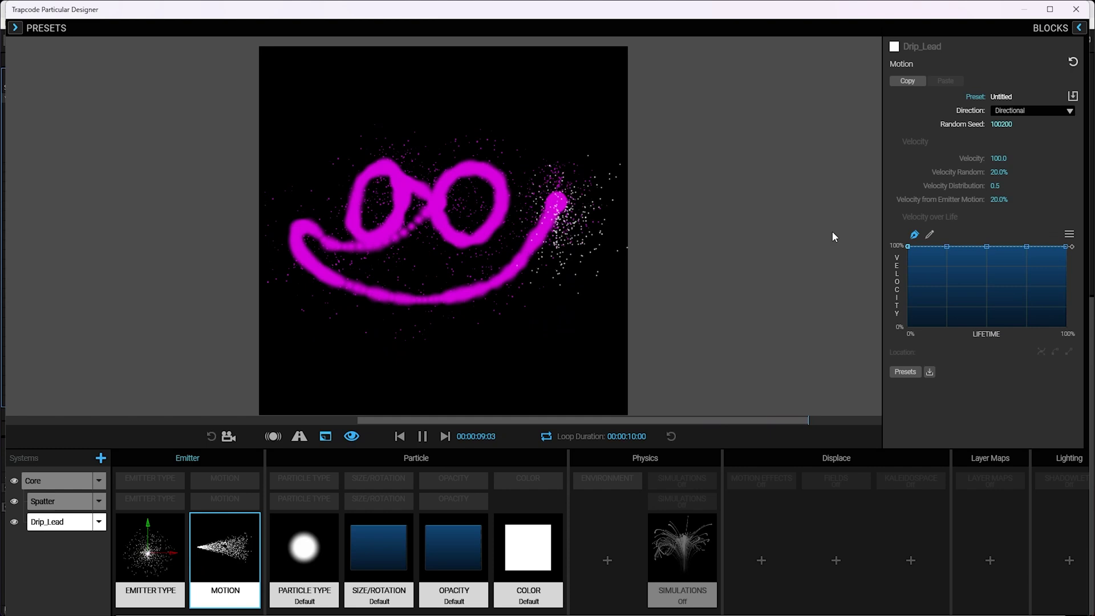
{"action": "left_click", "coordinate": [422, 437]}
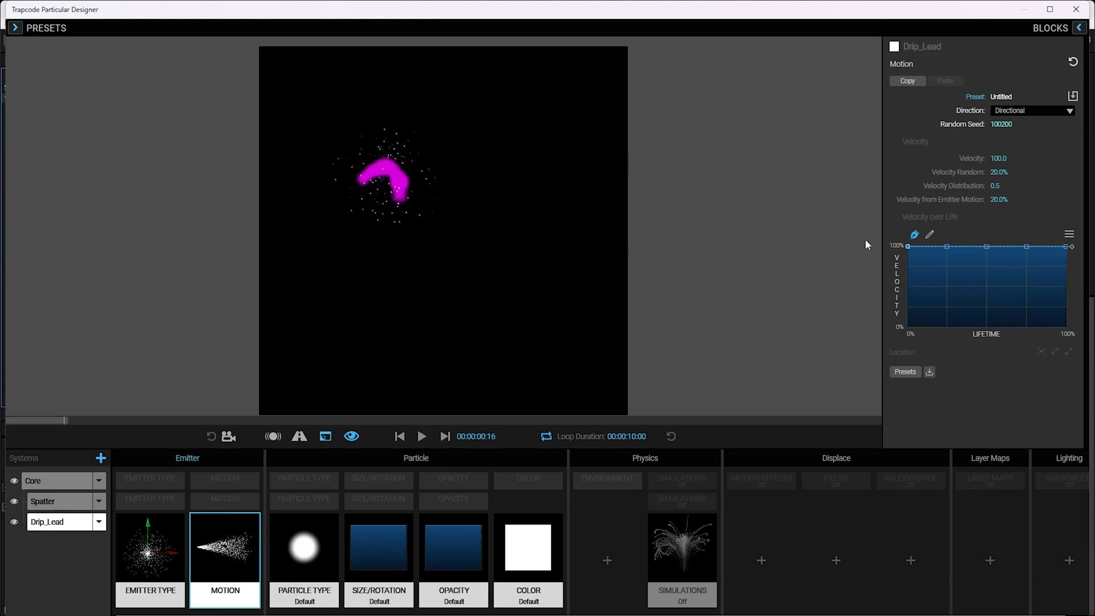
{"action": "left_click_drag", "start_coordinate": [997, 199], "coordinate": [964, 199]}
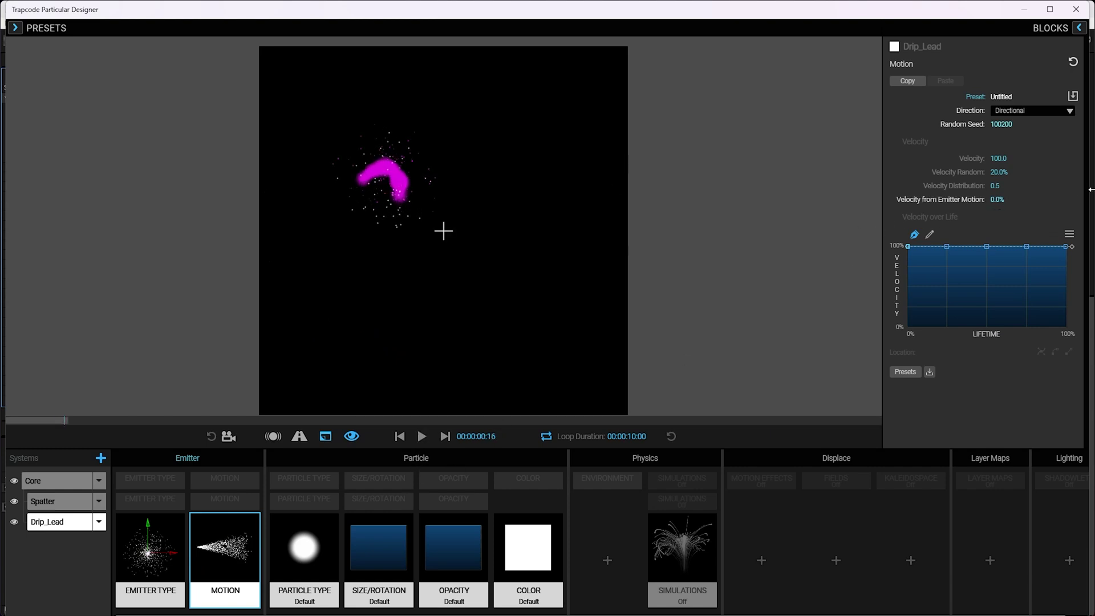
Step: Set Drip_Lead's Emitter Size to 10 and preview the result
{"action": "left_click", "coordinate": [148, 548]}
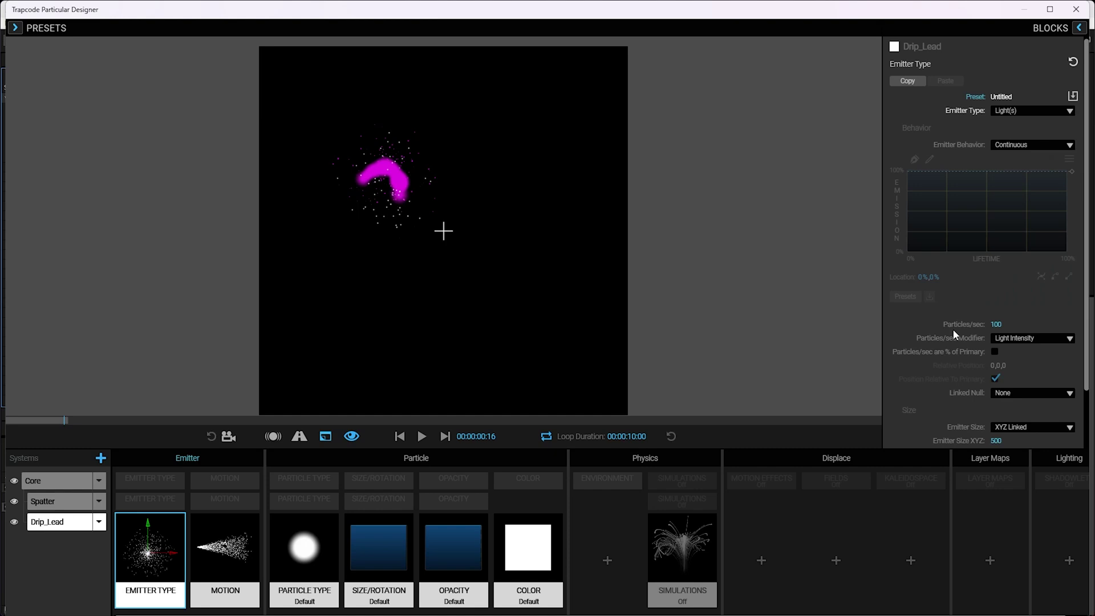
{"action": "left_click", "coordinate": [1002, 440]}
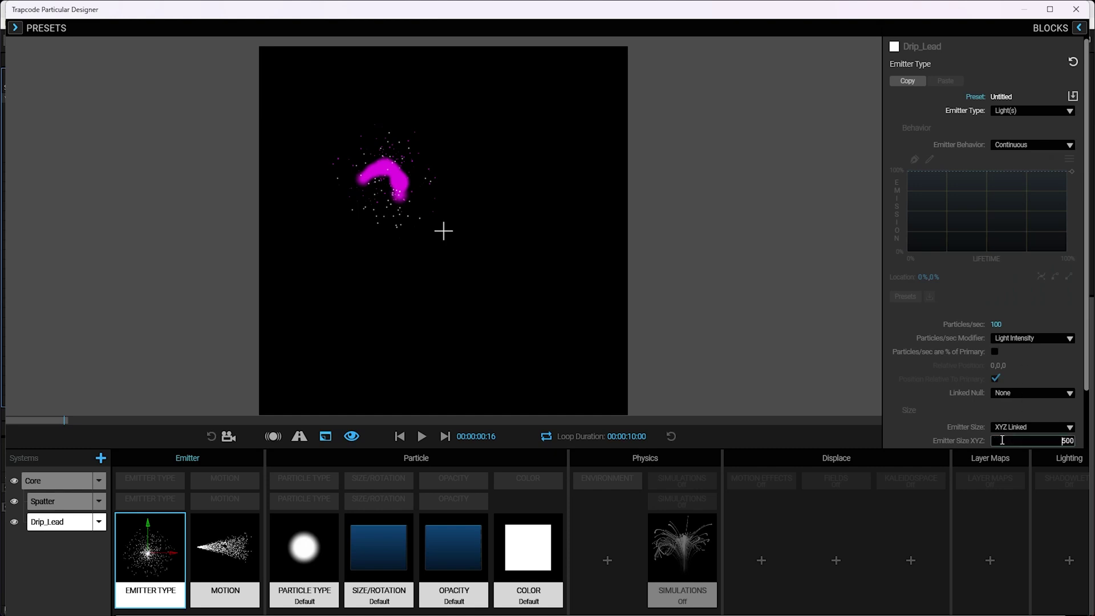
{"action": "key", "text": "Delete"}
{"action": "key", "text": "Delete"}
{"action": "key", "text": "Delete"}
{"action": "key", "text": "Return"}
{"action": "left_click", "coordinate": [400, 435]}
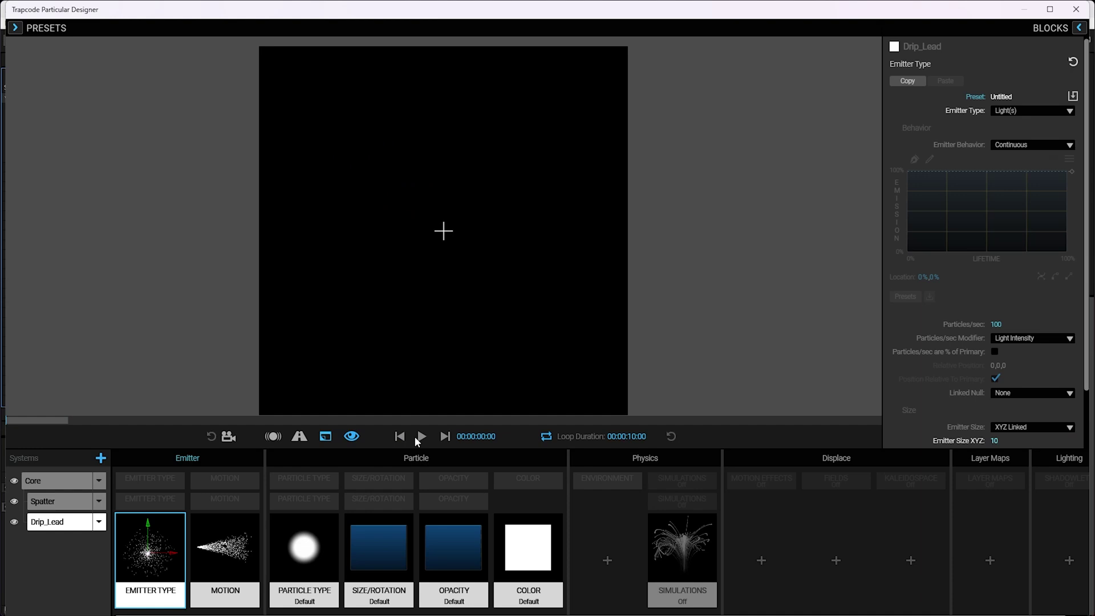
{"action": "left_click", "coordinate": [421, 436]}
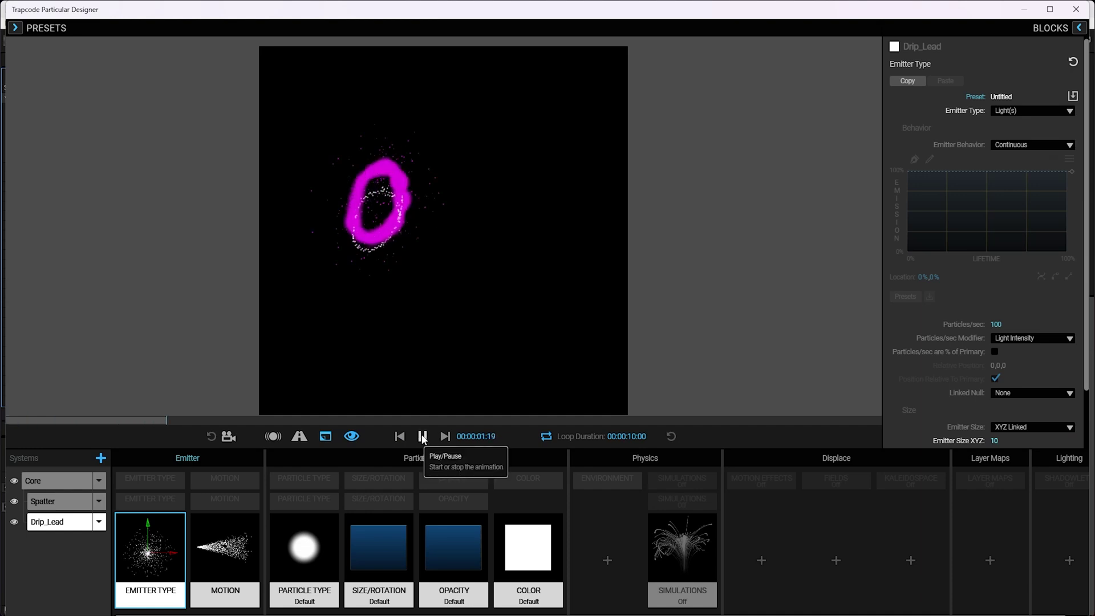
{"action": "left_click", "coordinate": [423, 436]}
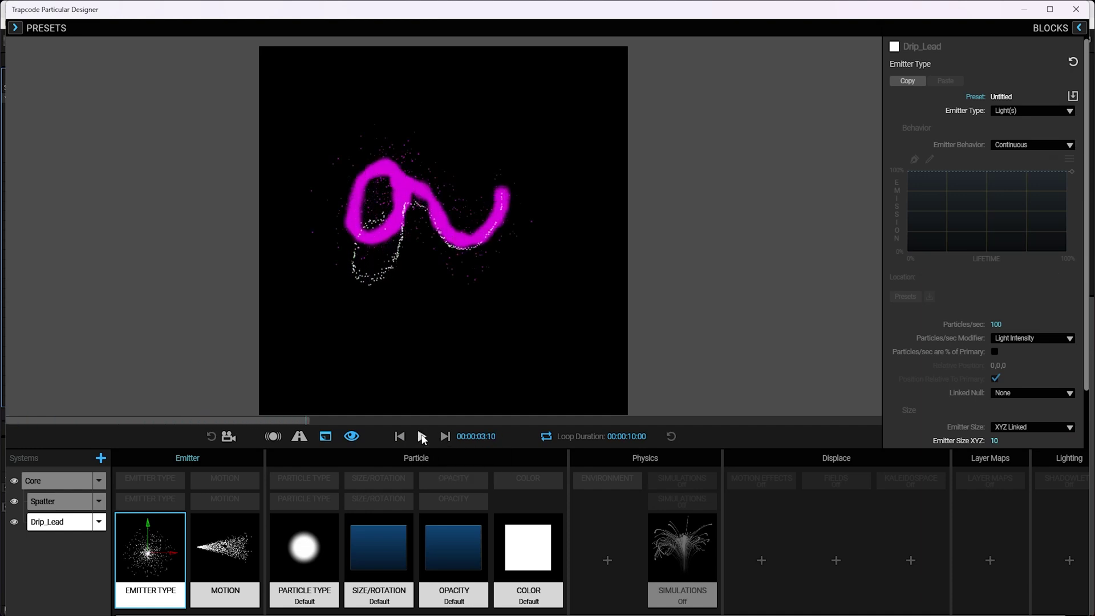
Step: Set Drip_Lead to 2 particles/sec and delete its Color block
{"action": "left_click", "coordinate": [1016, 327]}
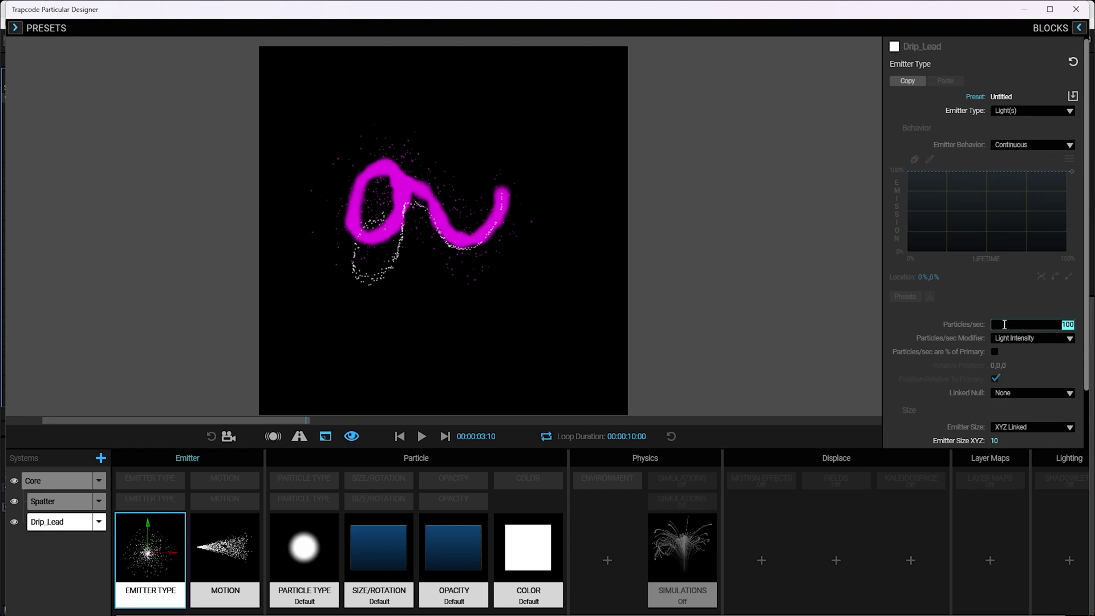
{"action": "type", "text": "1"}
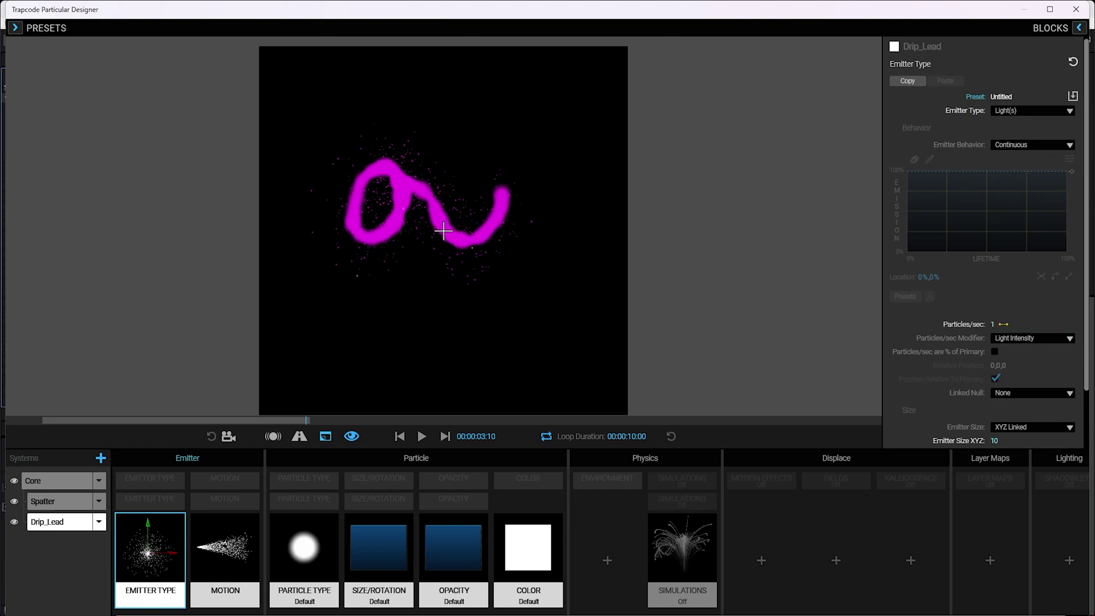
{"action": "key", "text": "Return"}
{"action": "left_click", "coordinate": [418, 437]}
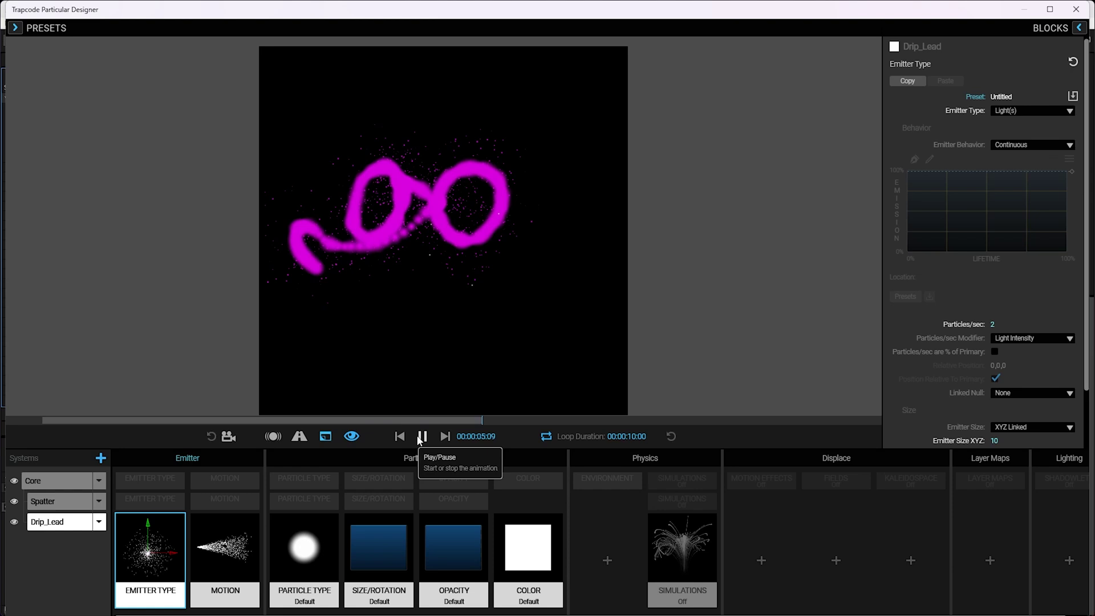
{"action": "left_click", "coordinate": [420, 437]}
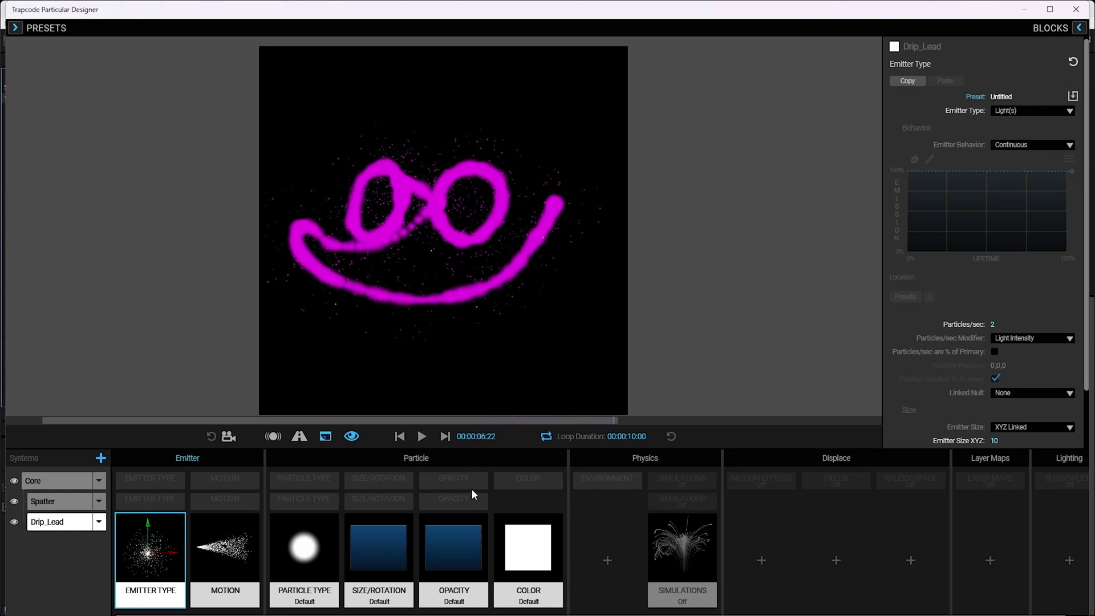
{"action": "left_click", "coordinate": [524, 519]}
{"action": "key", "text": "Delete"}
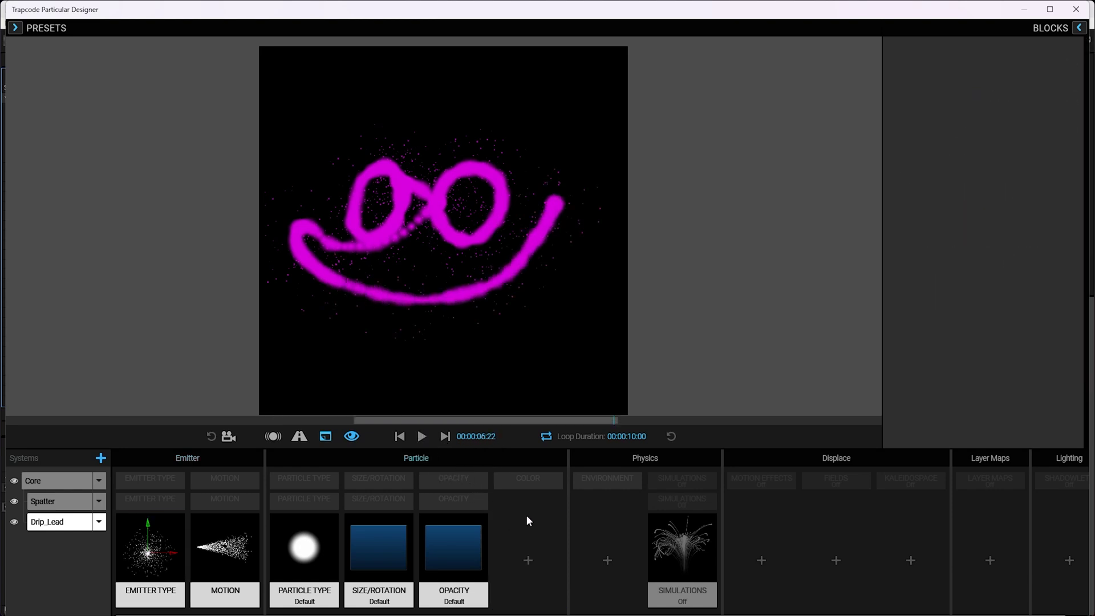
Step: Add a fourth particle system named Drip_Trail
{"action": "left_click", "coordinate": [101, 459]}
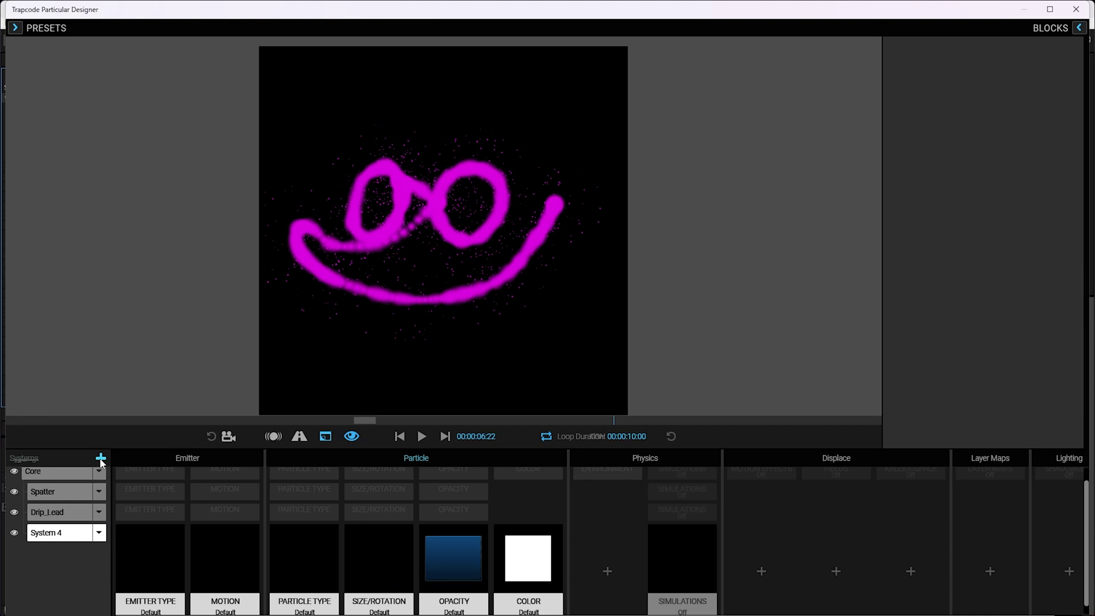
{"action": "left_click", "coordinate": [98, 532]}
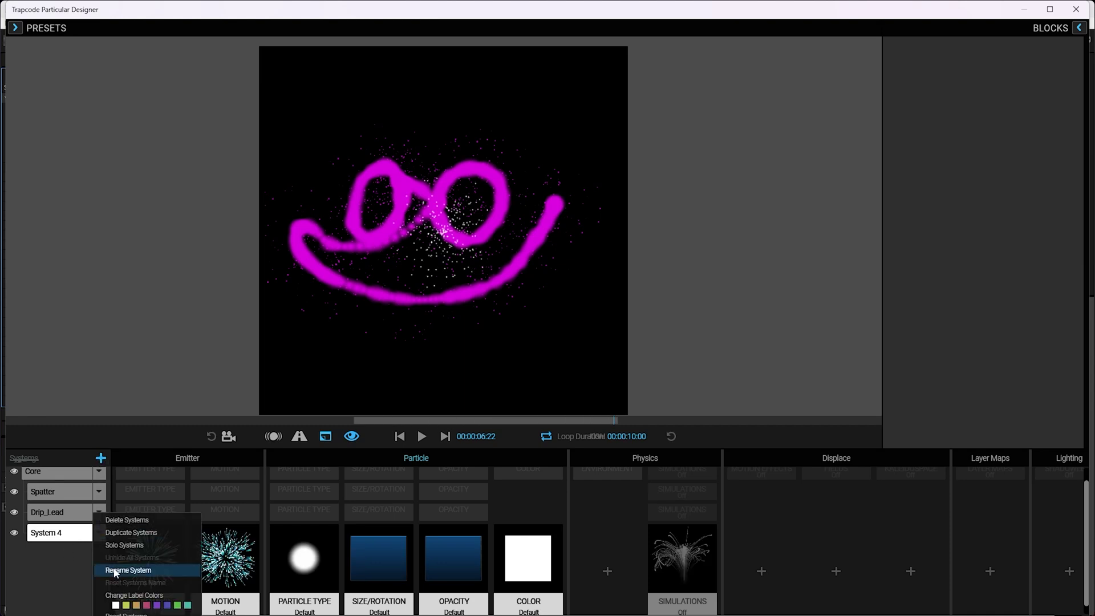
{"action": "left_click", "coordinate": [97, 569]}
{"action": "type", "text": "Dri"}
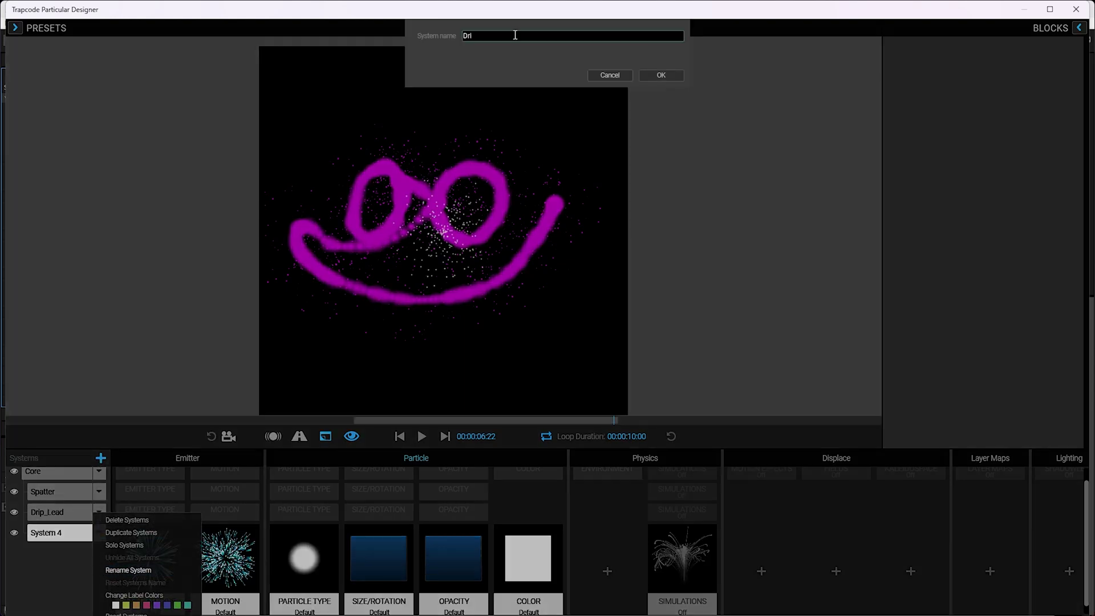
{"action": "type", "text": "p_Trail"}
{"action": "left_click", "coordinate": [645, 74]}
Step: Make Drip_Trail emit from its parent system with Velocity 0
{"action": "left_click", "coordinate": [150, 556]}
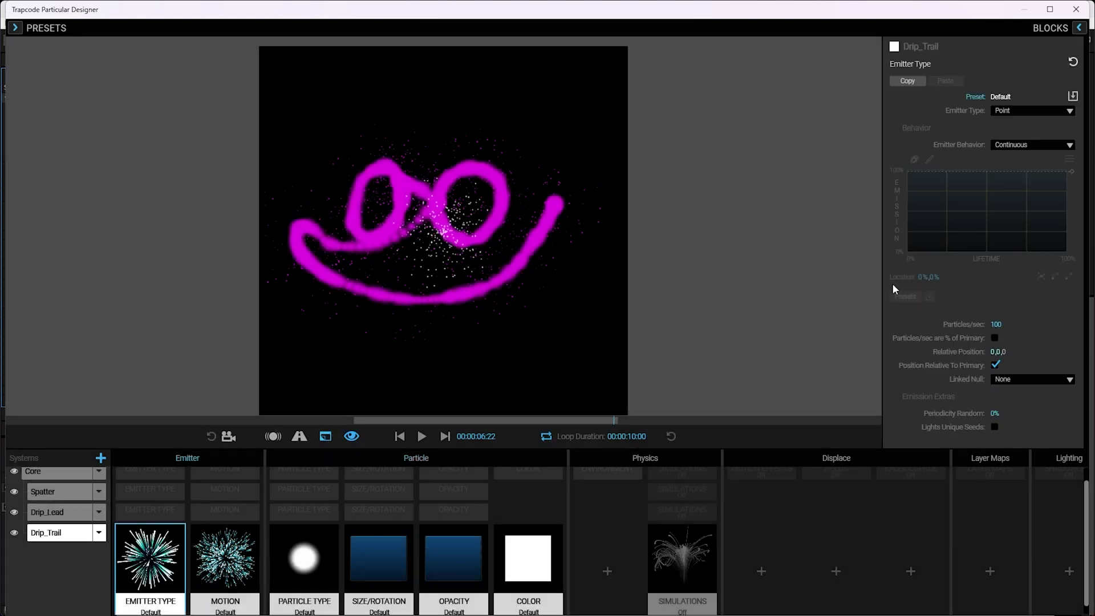
{"action": "left_click", "coordinate": [1063, 114]}
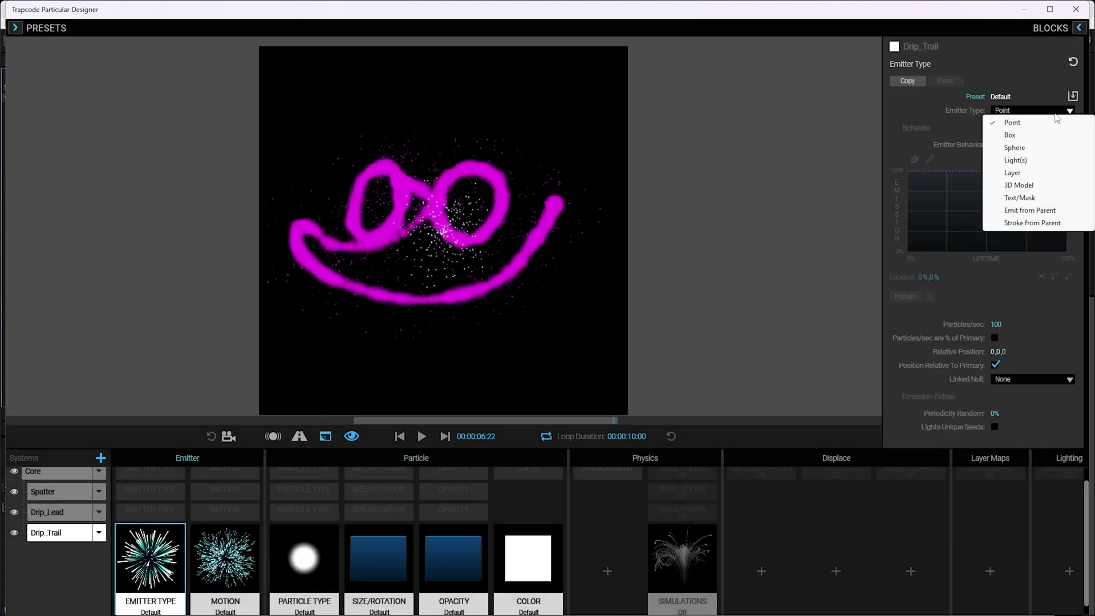
{"action": "left_click", "coordinate": [1031, 210]}
{"action": "left_click", "coordinate": [199, 531]}
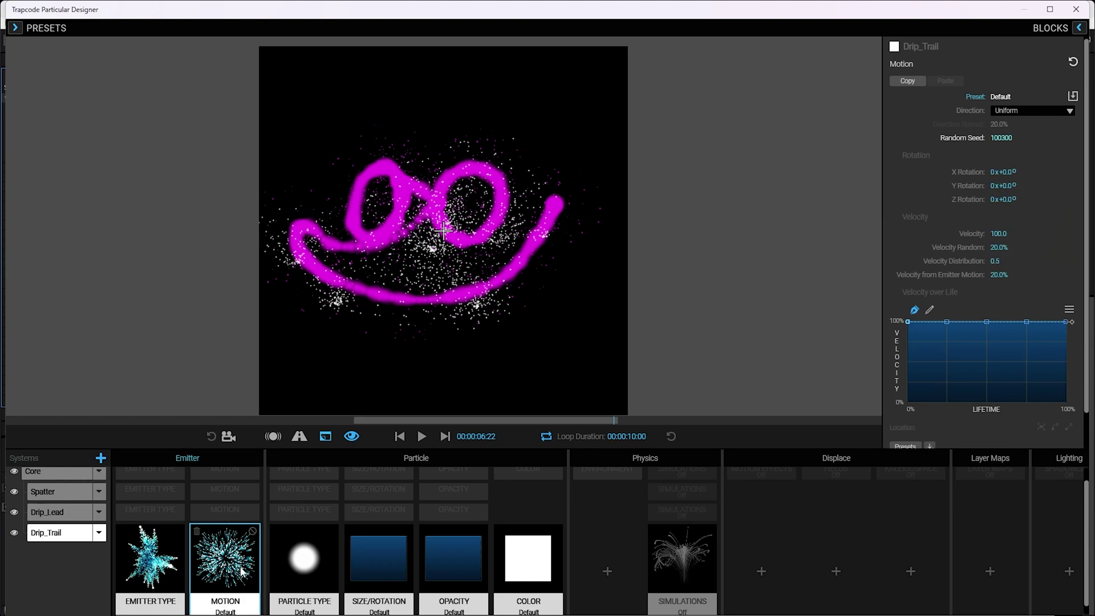
{"action": "left_click_drag", "start_coordinate": [995, 232], "coordinate": [997, 231]}
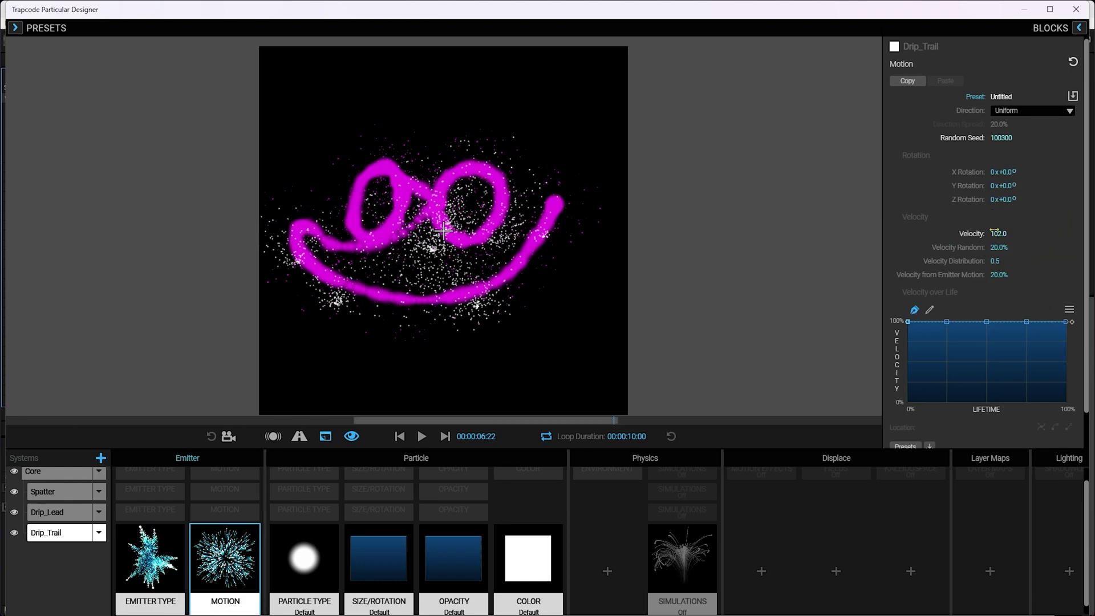
{"action": "left_click", "coordinate": [995, 232]}
{"action": "type", "text": "0"}
{"action": "key", "text": "Return"}
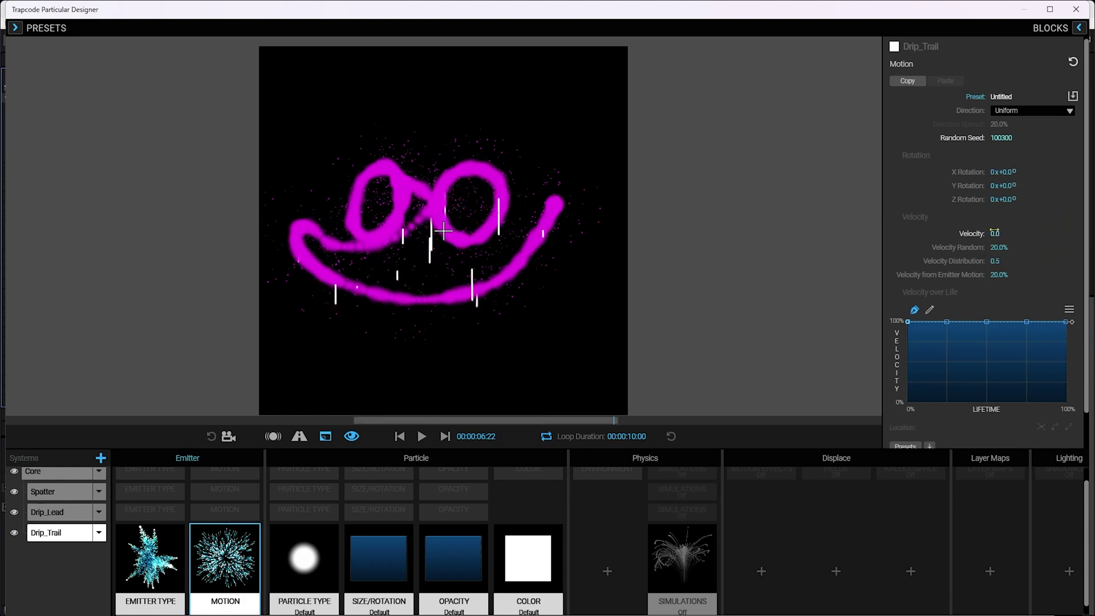
{"action": "left_click", "coordinate": [998, 274]}
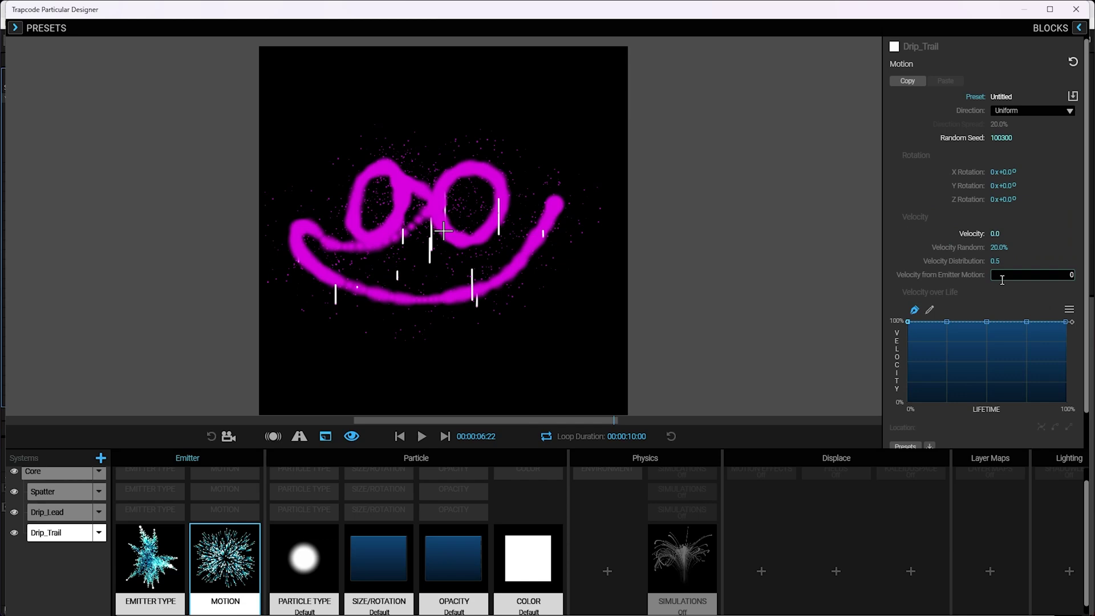
Step: Set Drip_Trail's Color from Parent to 100% for magenta drips
{"action": "left_click", "coordinate": [528, 559]}
{"action": "double_click", "coordinate": [538, 566]}
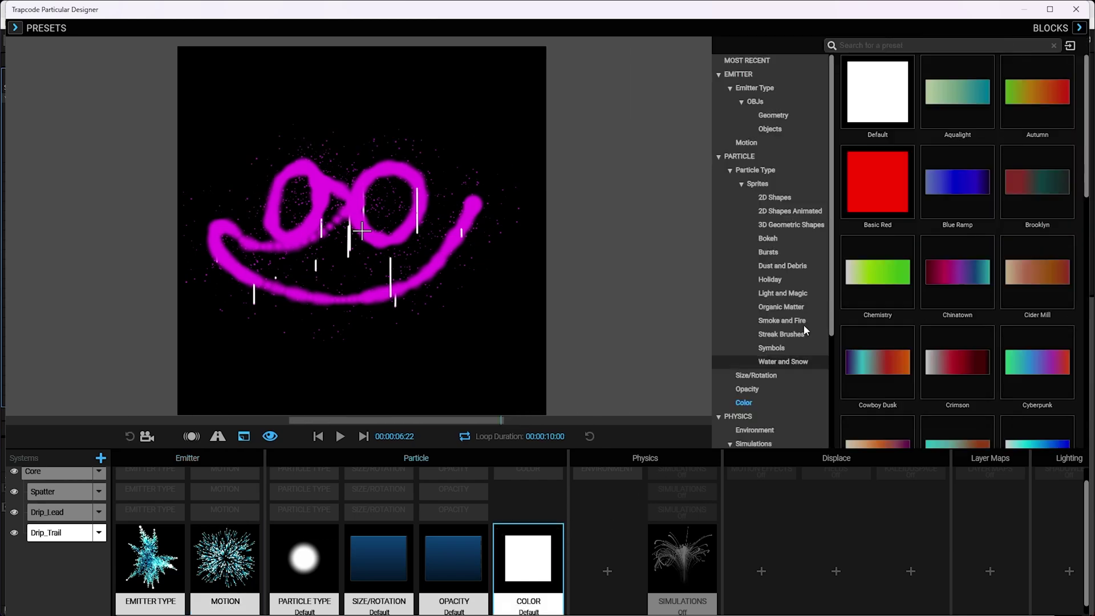
{"action": "left_click", "coordinate": [1079, 28]}
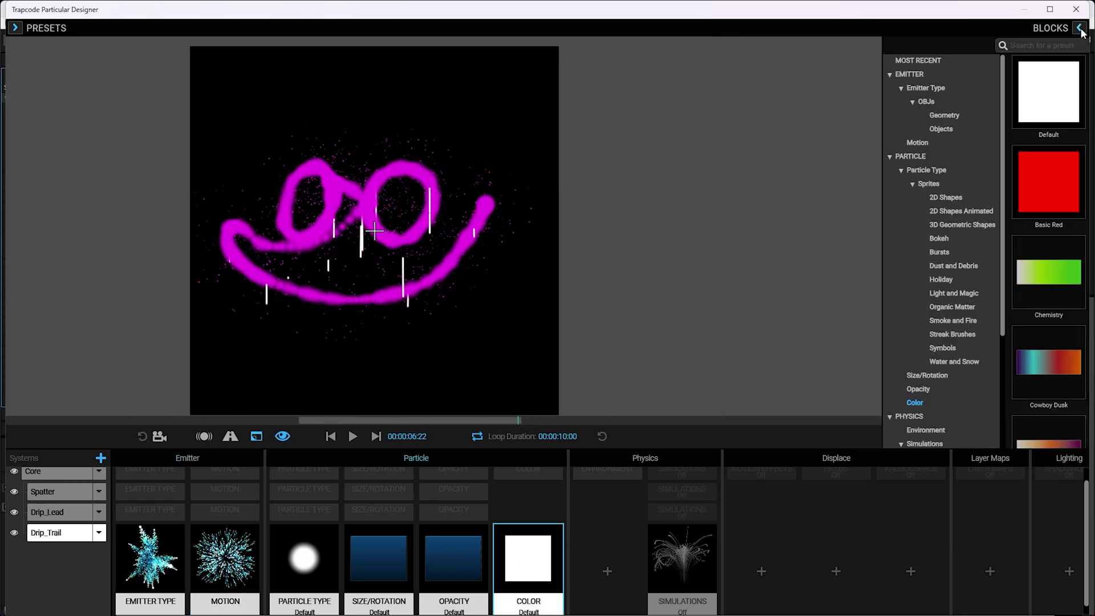
{"action": "left_click_drag", "start_coordinate": [995, 158], "coordinate": [999, 161]}
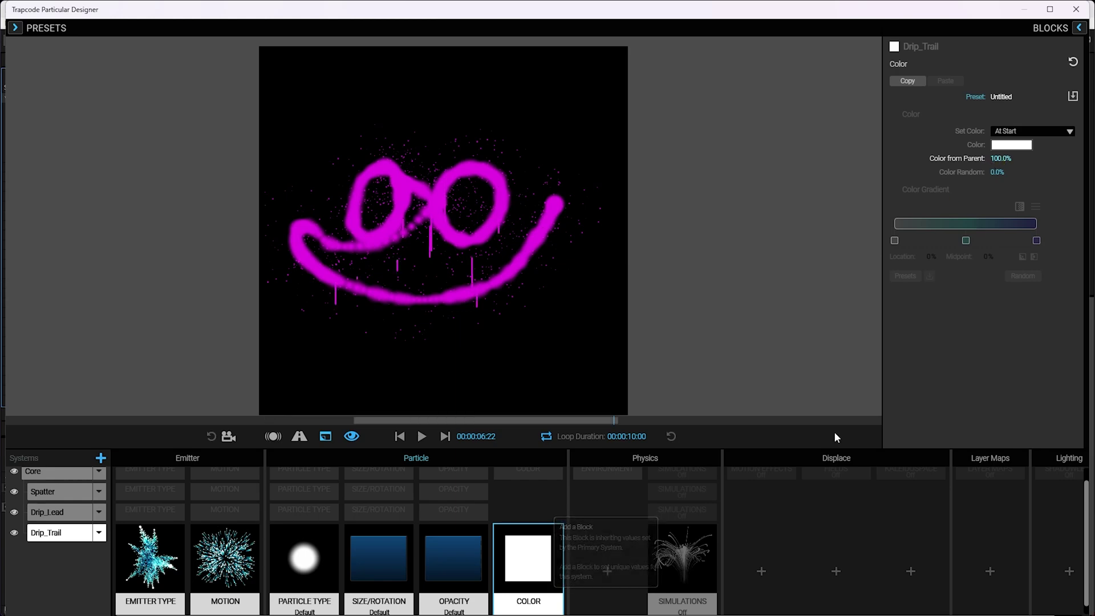
Step: Give Drip_Trail particles a Life of 10 seconds
{"action": "left_click", "coordinate": [304, 556]}
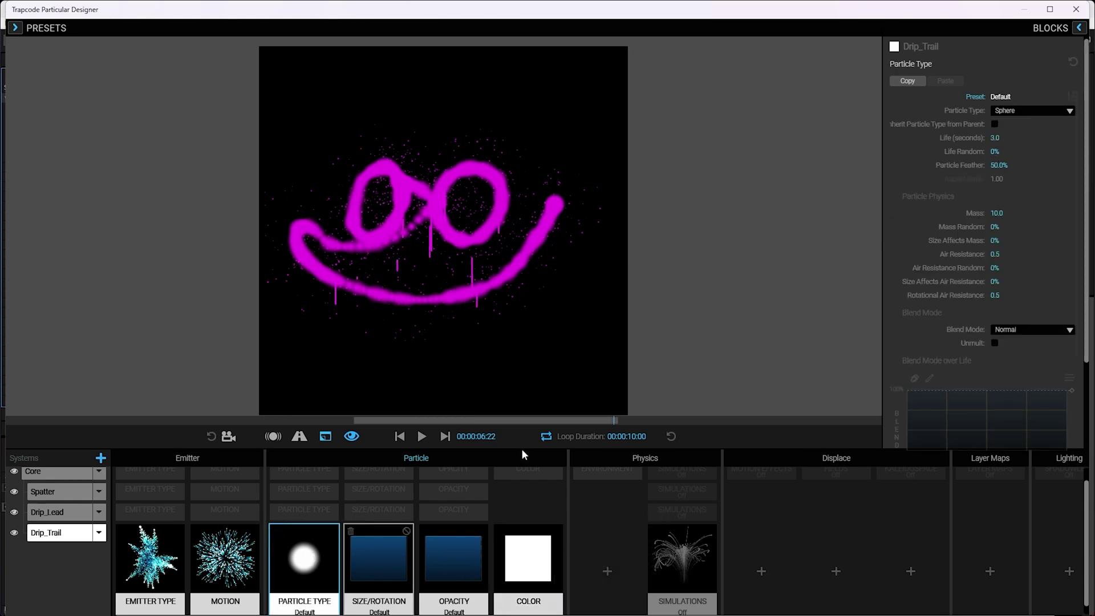
{"action": "left_click", "coordinate": [995, 137]}
{"action": "type", "text": "10"}
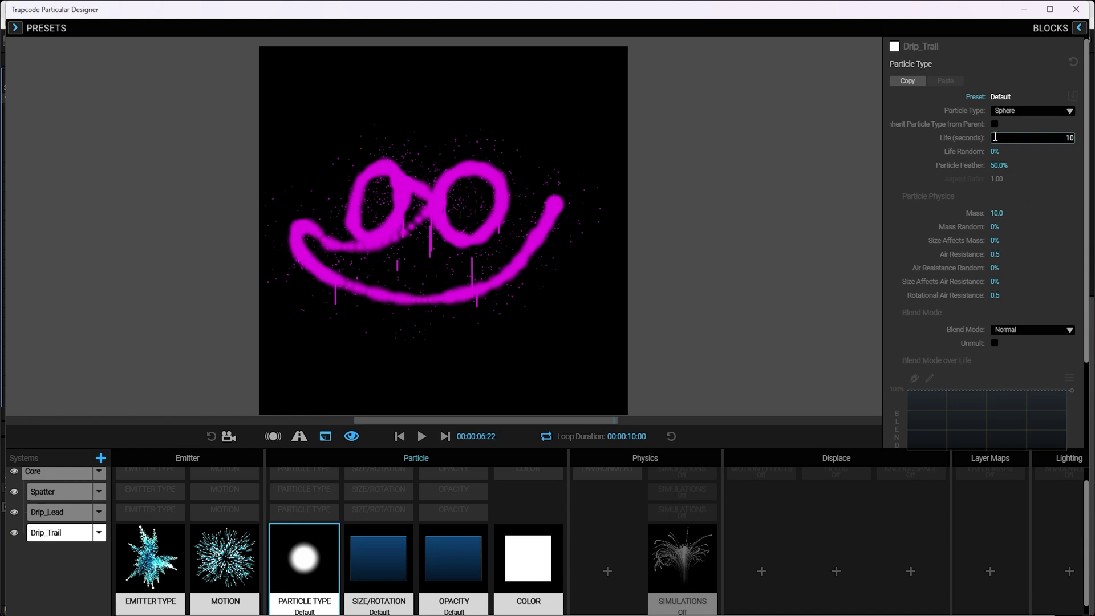
{"action": "key", "text": "Return"}
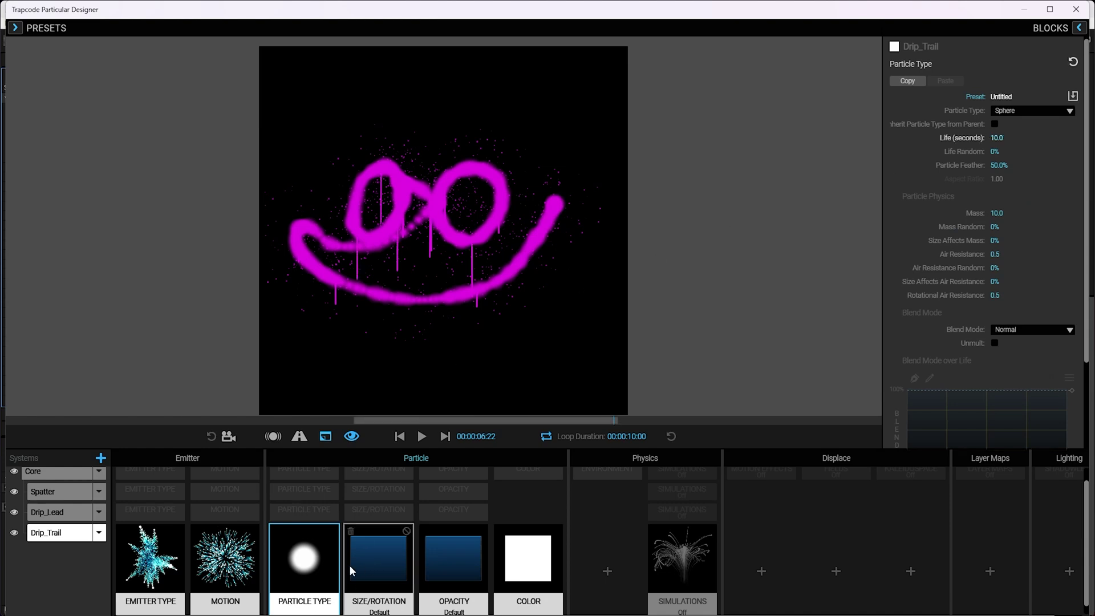
Step: Set Drip_Trail to emit From Parent Speed at 30 particles/sec
{"action": "left_click", "coordinate": [153, 561]}
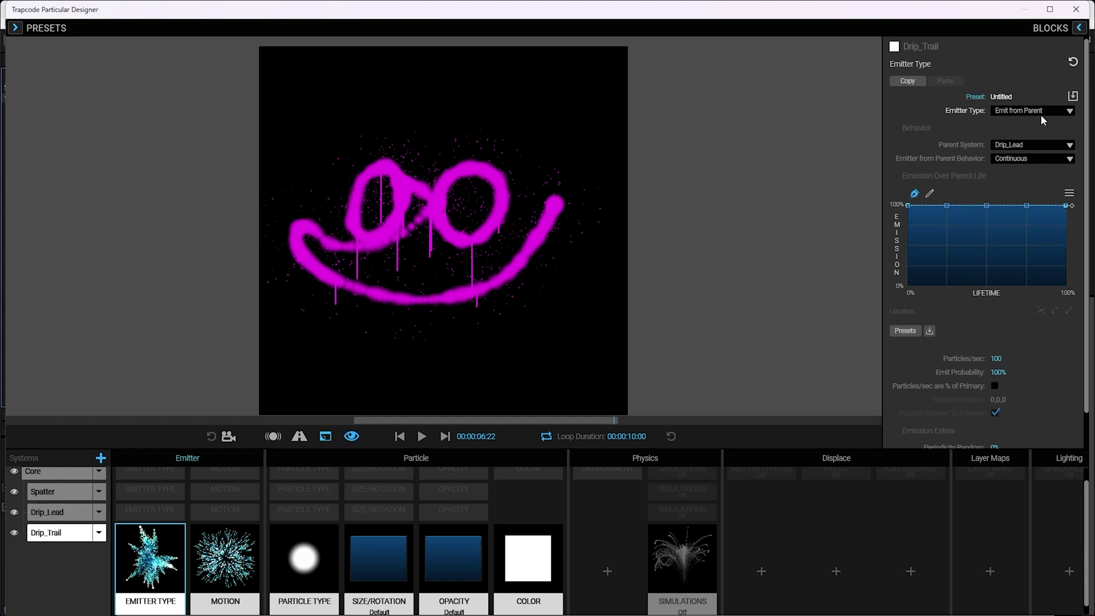
{"action": "left_click", "coordinate": [1031, 158]}
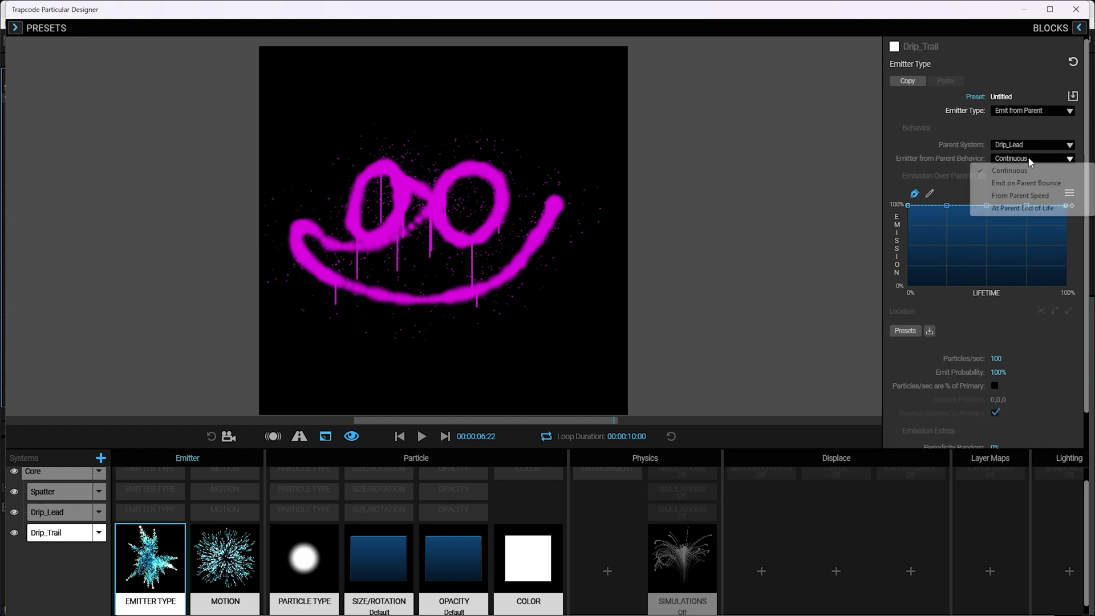
{"action": "left_click", "coordinate": [1031, 197]}
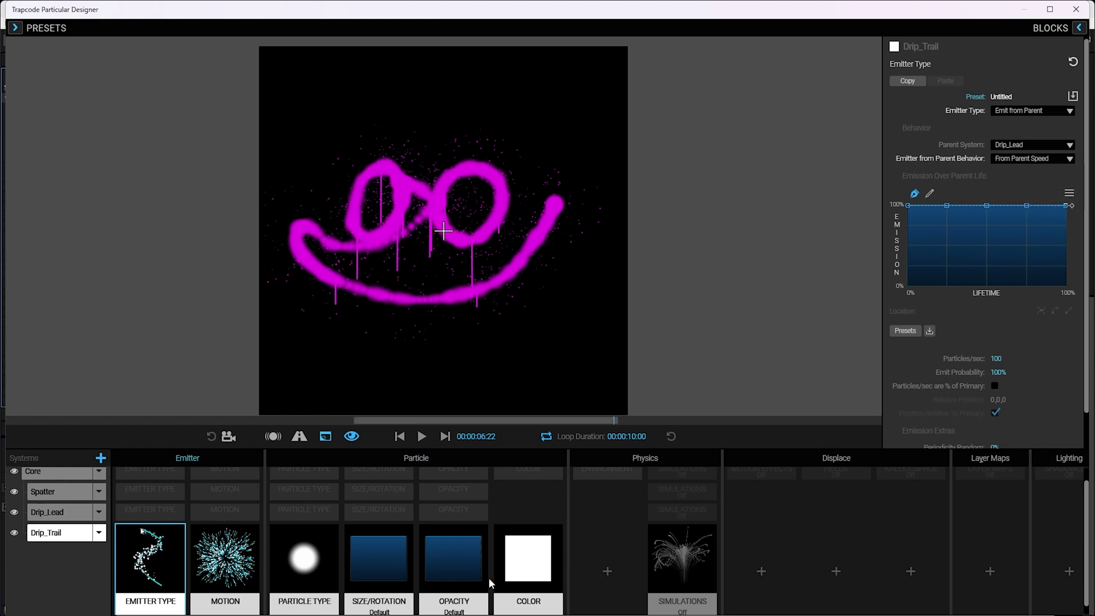
{"action": "left_click", "coordinate": [1006, 360]}
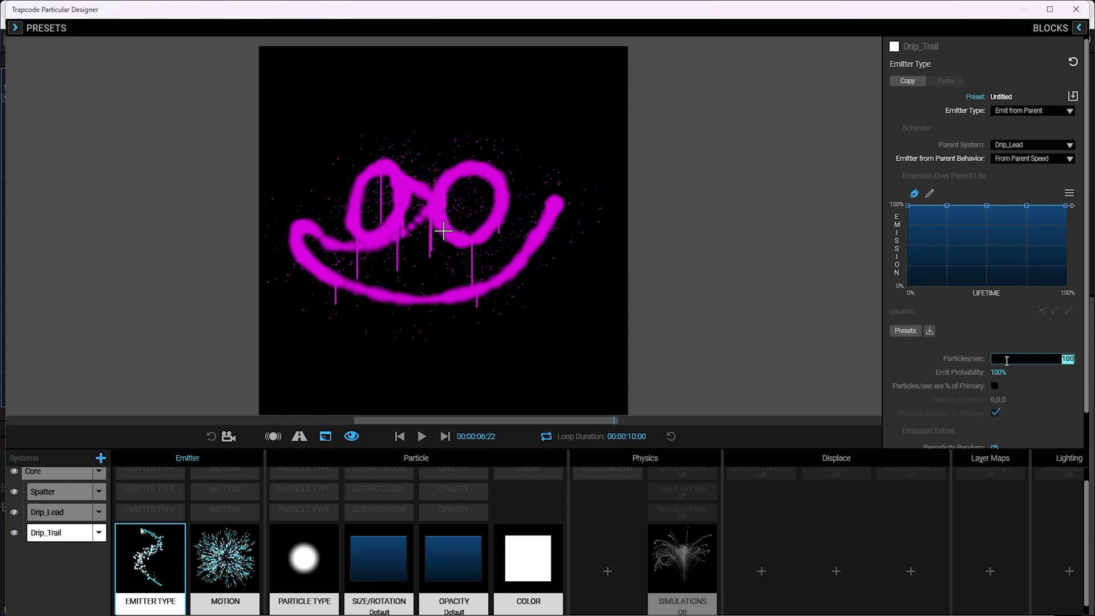
{"action": "type", "text": "50"}
{"action": "key", "text": "Return"}
{"action": "left_click", "coordinate": [1007, 360]}
{"action": "type", "text": "30"}
{"action": "key", "text": "Return"}
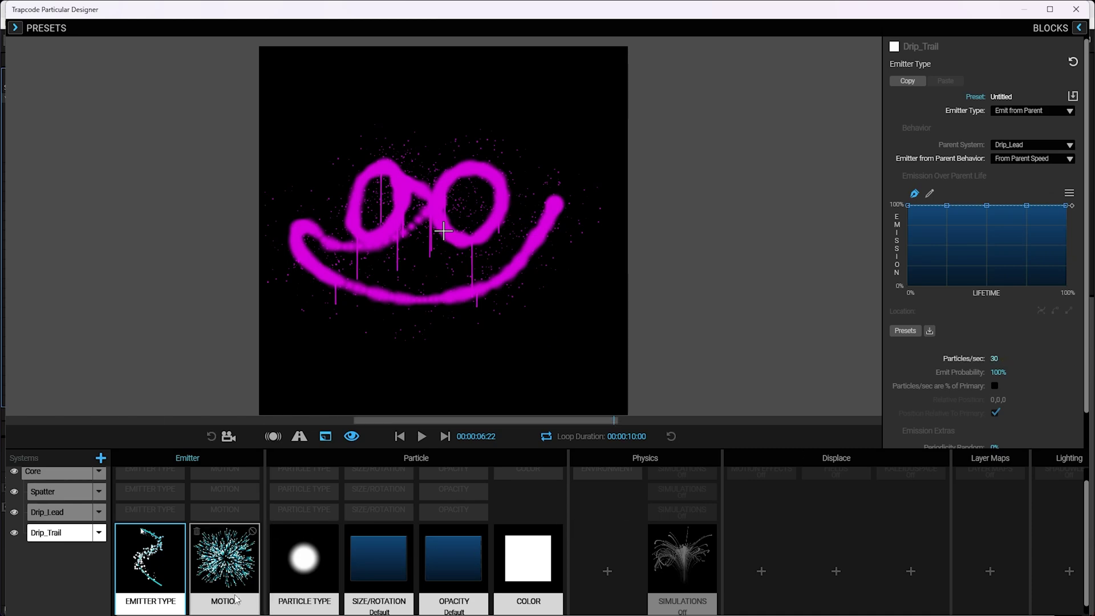
Step: Give Drip_Trail 40% Size Random and enable Inherit Size from parent
{"action": "left_click", "coordinate": [358, 577]}
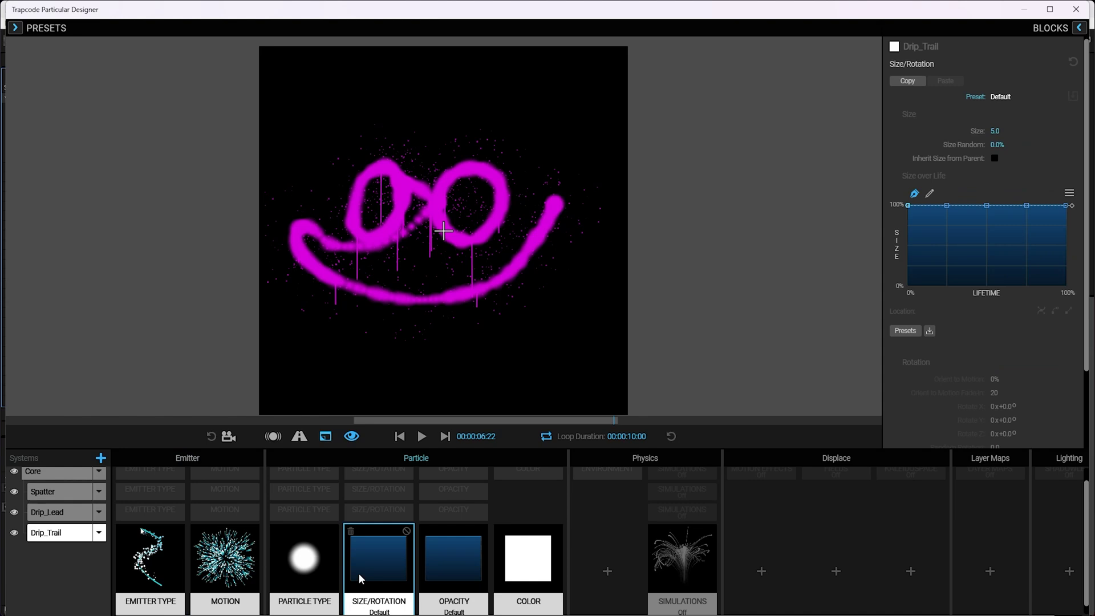
{"action": "left_click", "coordinate": [999, 144]}
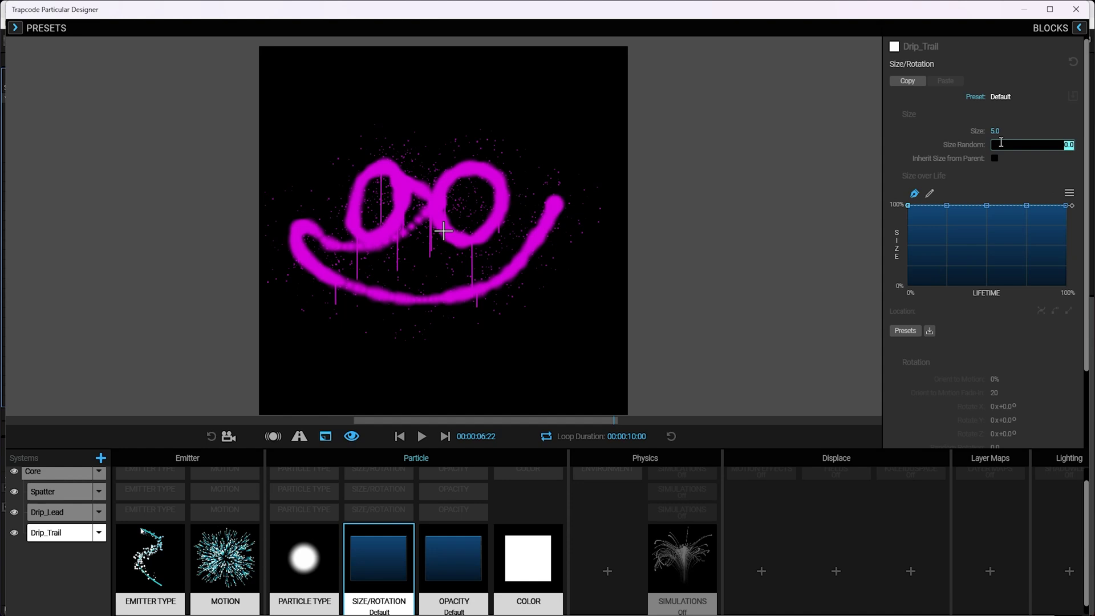
{"action": "type", "text": "40"}
{"action": "key", "text": "Return"}
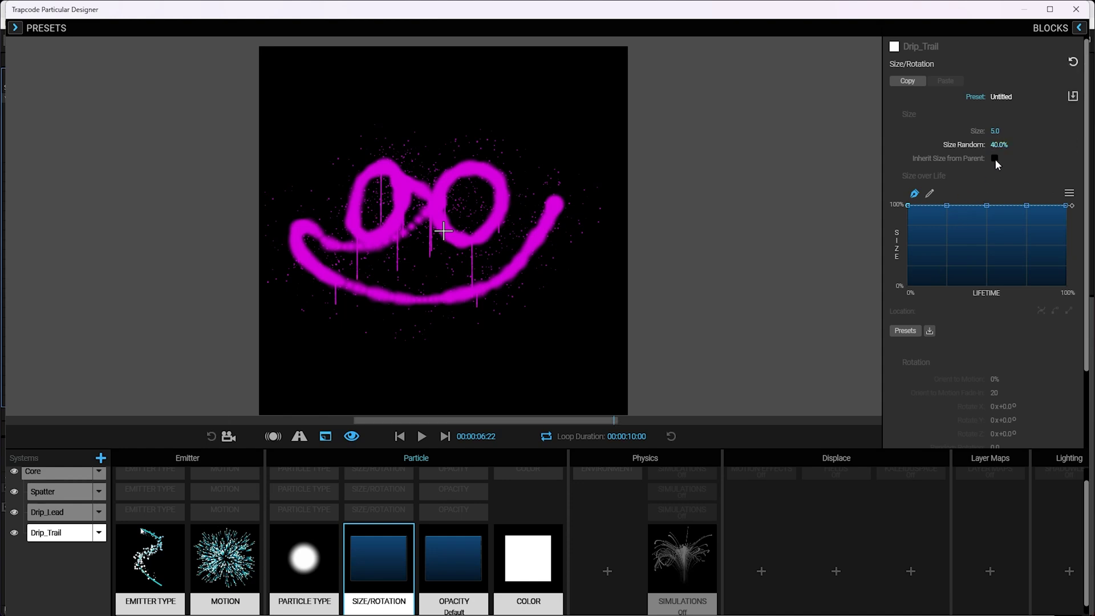
{"action": "left_click", "coordinate": [994, 158]}
{"action": "left_click", "coordinate": [74, 512]}
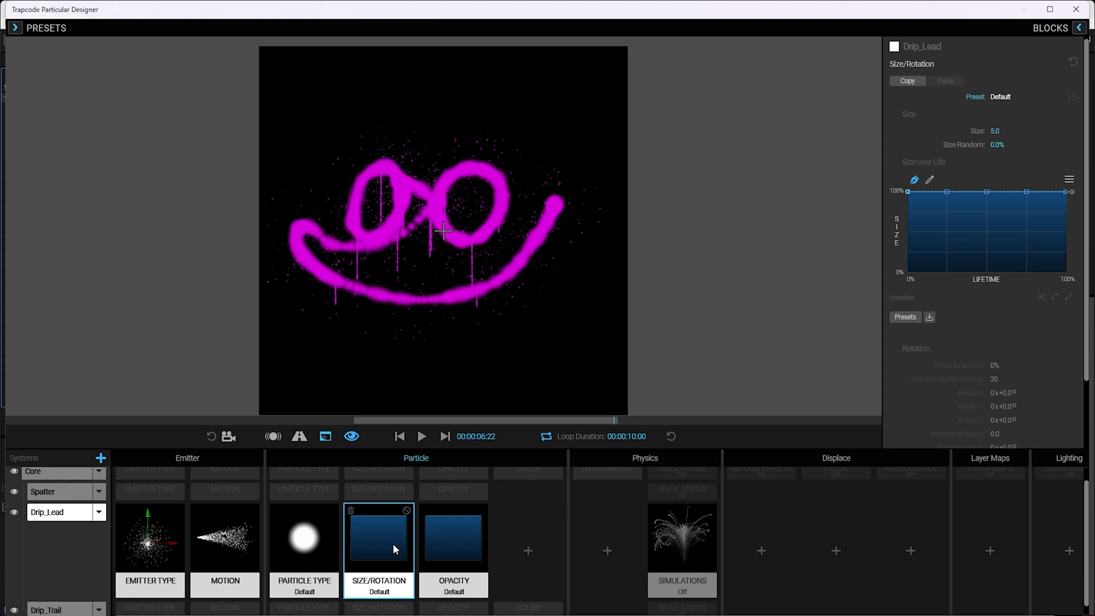
Step: Set Drip_Lead's particle Size to 12 with 20% Size Random
{"action": "left_click", "coordinate": [1002, 129]}
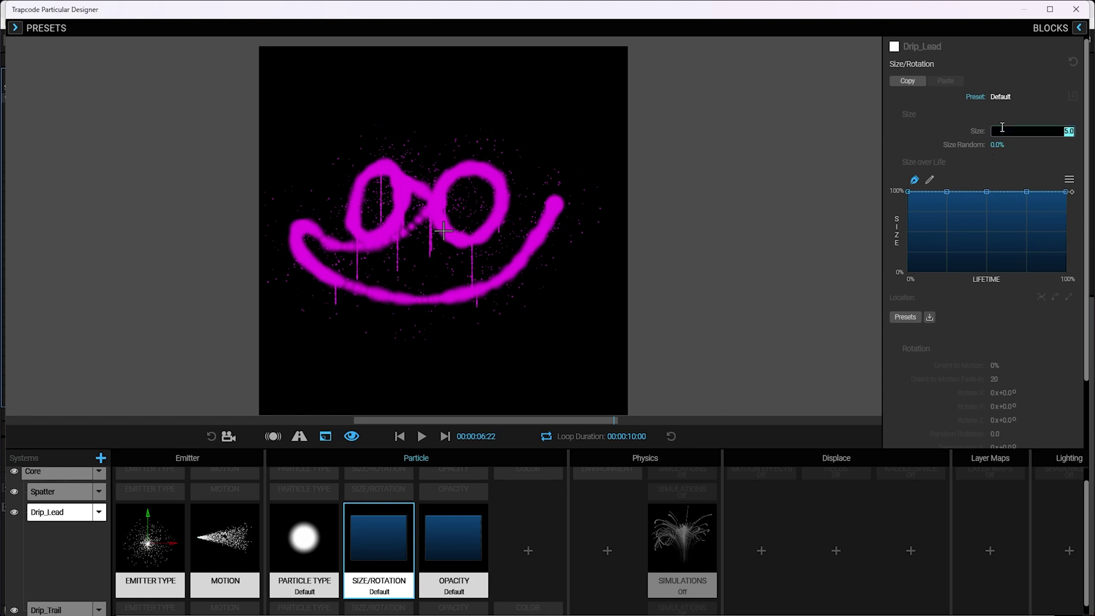
{"action": "type", "text": "10"}
{"action": "key", "text": "Return"}
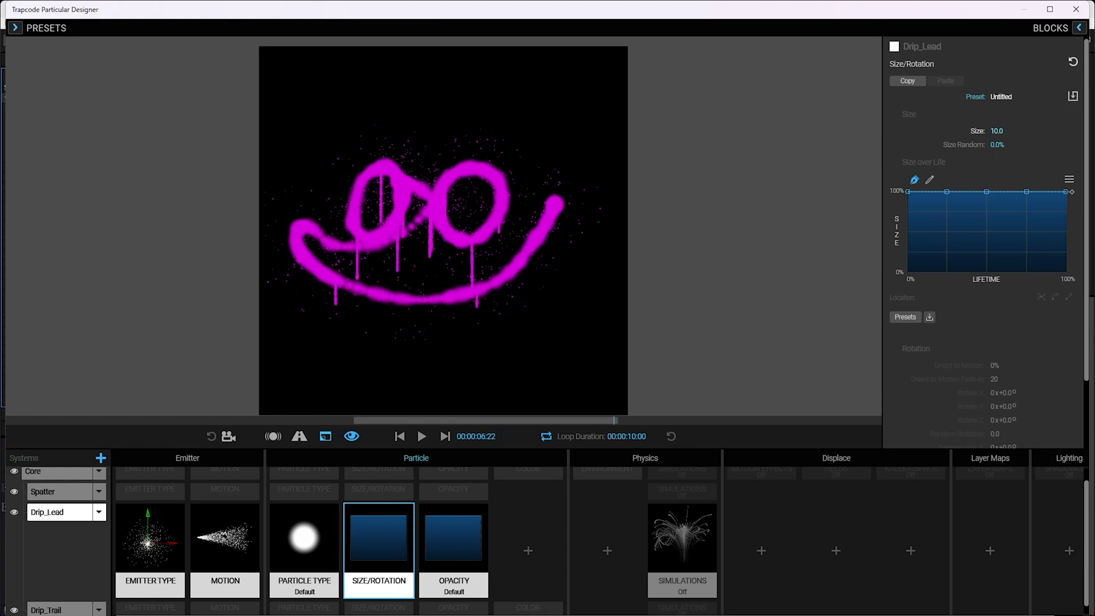
{"action": "left_click_drag", "start_coordinate": [996, 131], "coordinate": [999, 128]}
{"action": "left_click", "coordinate": [999, 143]}
{"action": "type", "text": "20"}
{"action": "key", "text": "Return"}
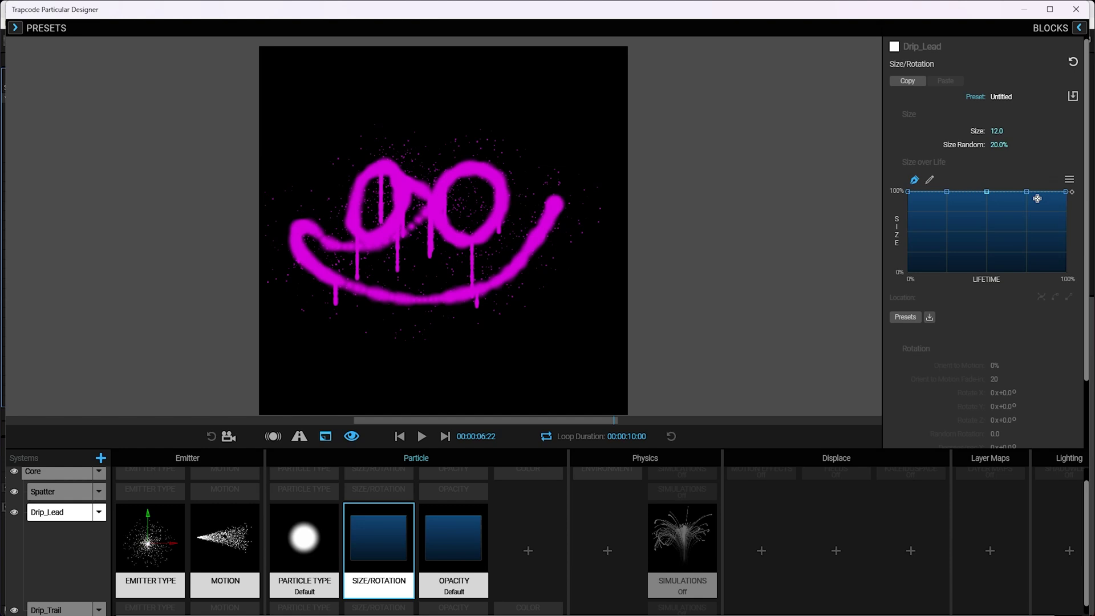
Step: Taper Drip_Lead's Size over Life curve late in life and replay the preview
{"action": "left_click_drag", "start_coordinate": [1066, 192], "coordinate": [1068, 251]}
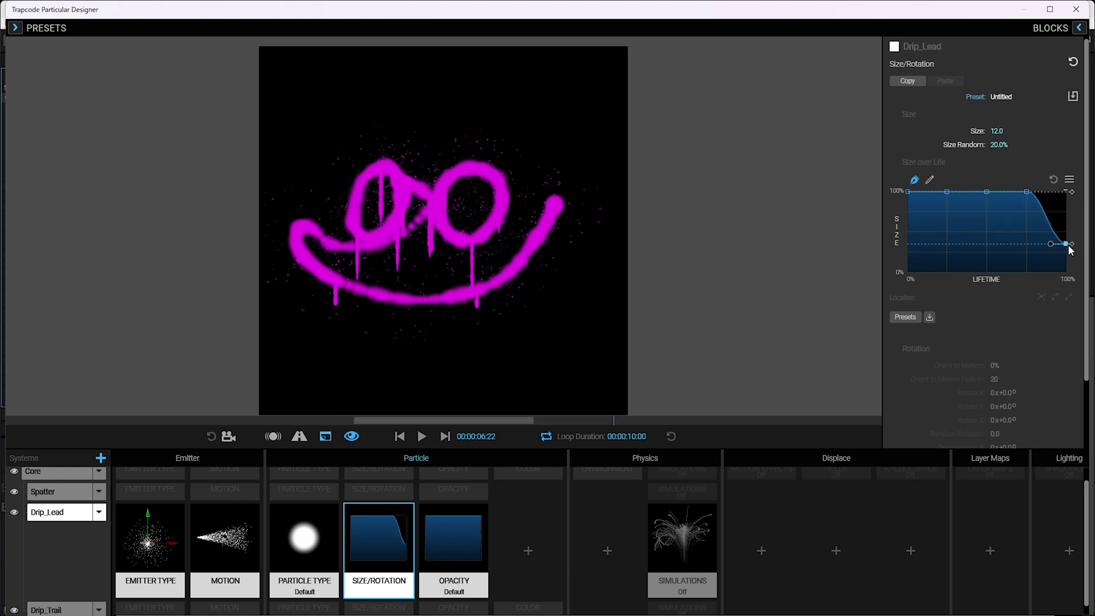
{"action": "left_click", "coordinate": [1030, 208]}
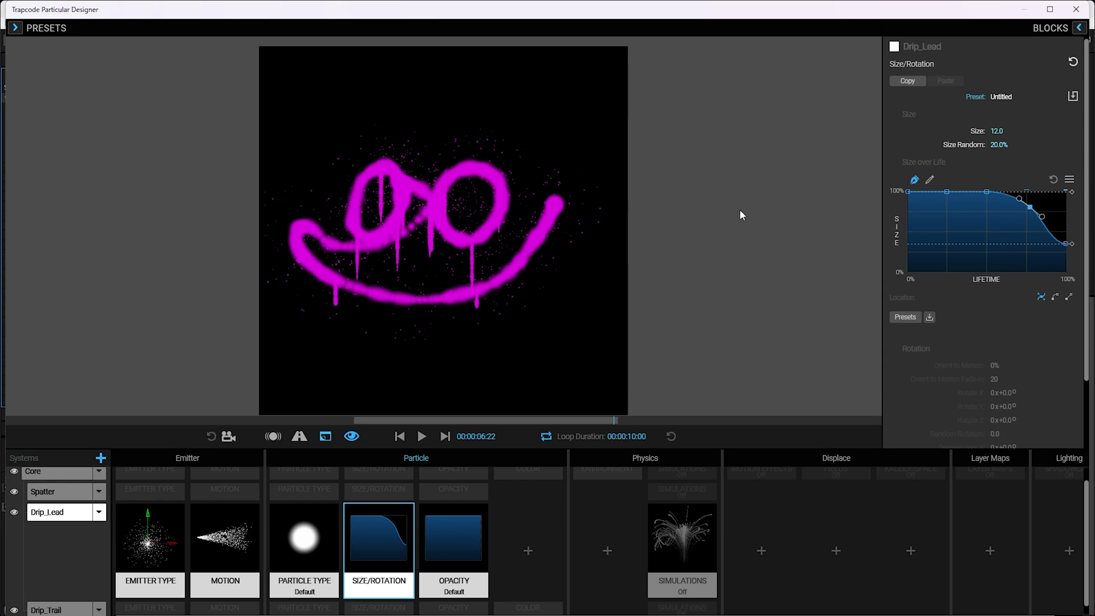
{"action": "left_click", "coordinate": [400, 437]}
{"action": "left_click", "coordinate": [422, 436]}
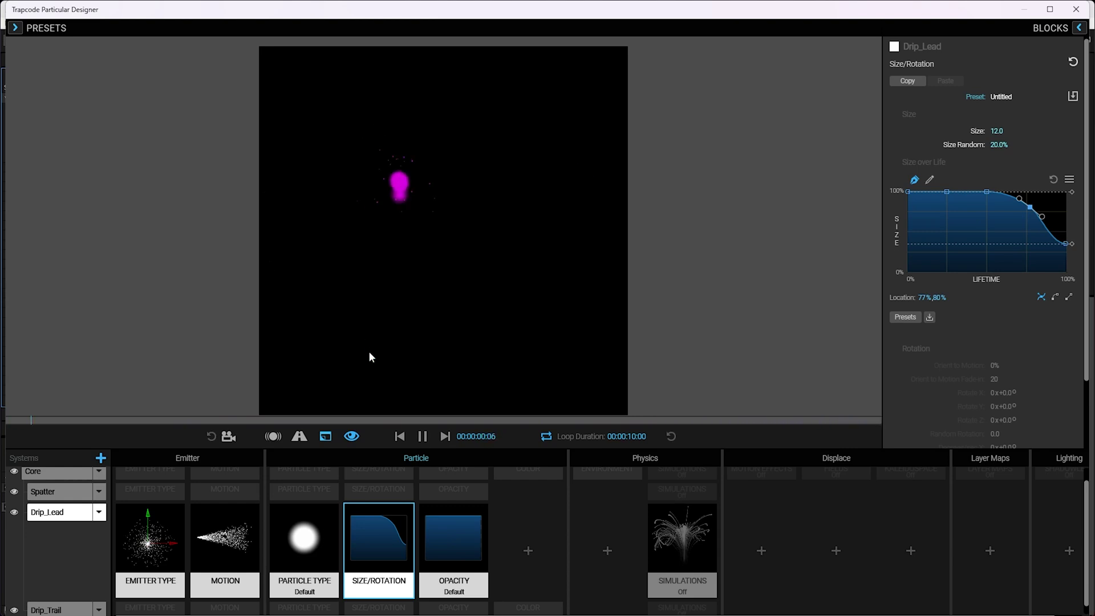
Step: Start Drip_Lead's Velocity over Life curve near 50% and drop it to 0% at the end
{"action": "left_click", "coordinate": [422, 430]}
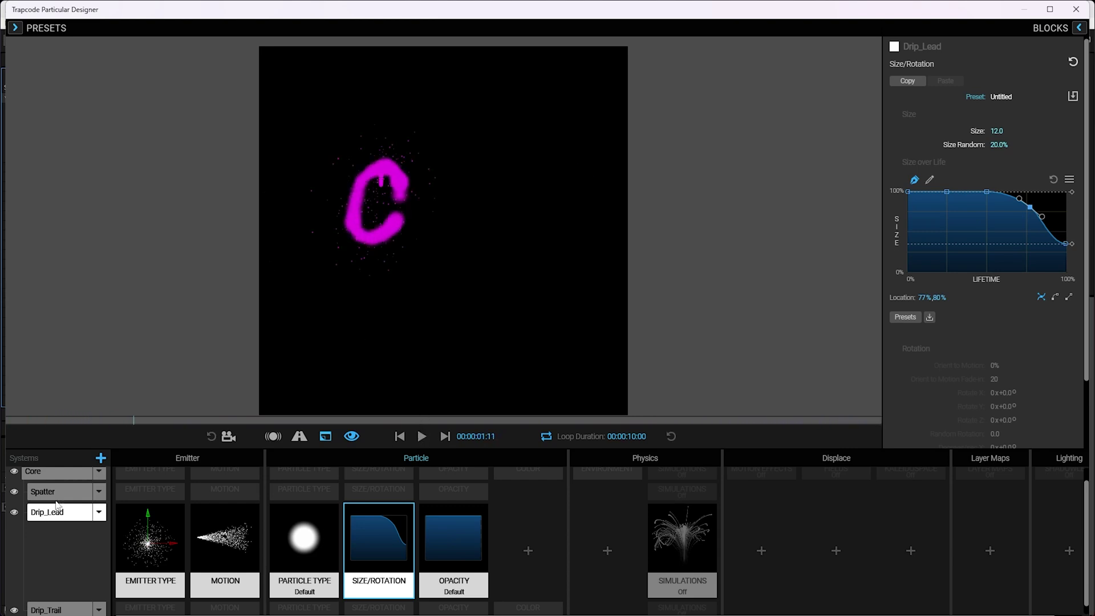
{"action": "left_click", "coordinate": [207, 551]}
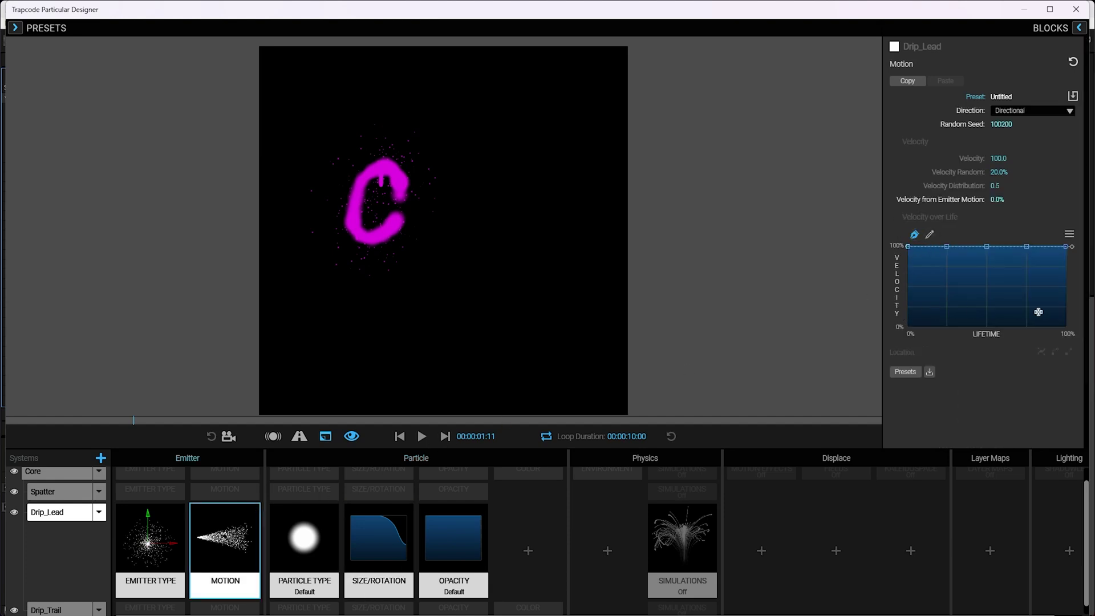
{"action": "left_click", "coordinate": [923, 246]}
{"action": "left_click", "coordinate": [907, 246]}
{"action": "left_click_drag", "start_coordinate": [908, 277], "coordinate": [907, 292]}
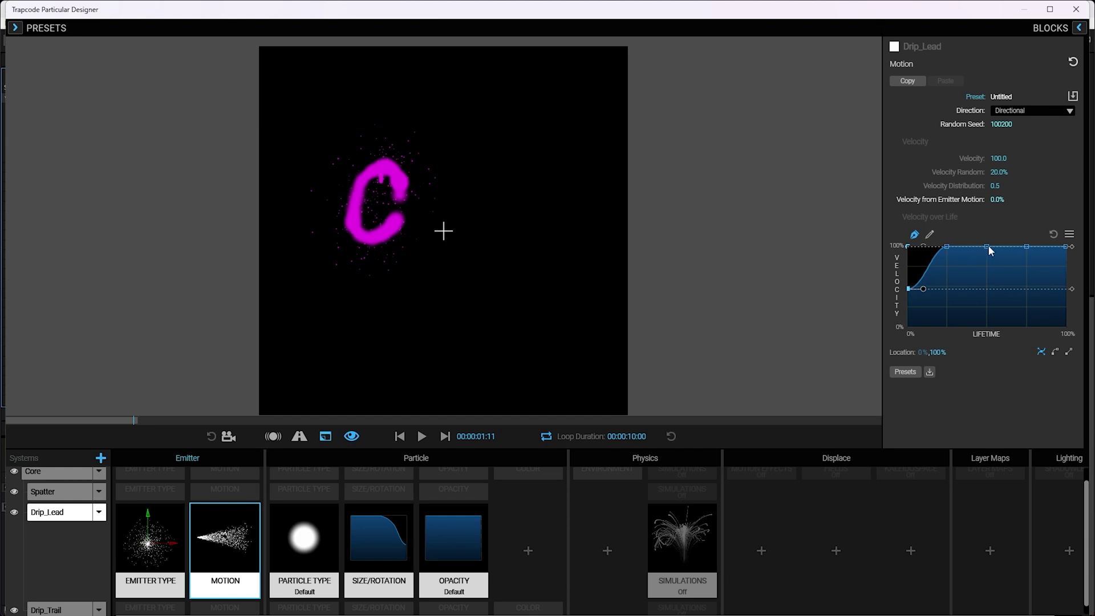
{"action": "left_click_drag", "start_coordinate": [988, 246], "coordinate": [984, 264]}
{"action": "left_click", "coordinate": [1066, 248]}
{"action": "left_click_drag", "start_coordinate": [1066, 251], "coordinate": [1062, 335]}
Step: Lower the curve's later peak, smooth it, and replay the preview from frame 0
{"action": "left_click_drag", "start_coordinate": [1030, 247], "coordinate": [1019, 288]}
{"action": "left_click_drag", "start_coordinate": [1018, 307], "coordinate": [1035, 324]}
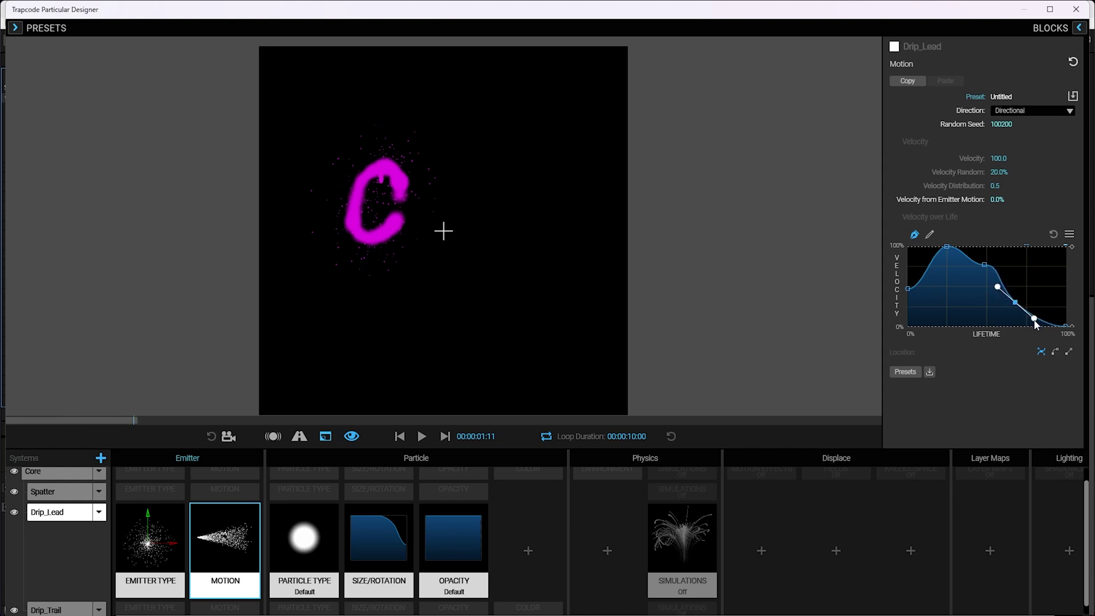
{"action": "left_click", "coordinate": [985, 266]}
{"action": "left_click_drag", "start_coordinate": [994, 282], "coordinate": [997, 282]}
{"action": "left_click", "coordinate": [399, 436]}
{"action": "left_click", "coordinate": [421, 436]}
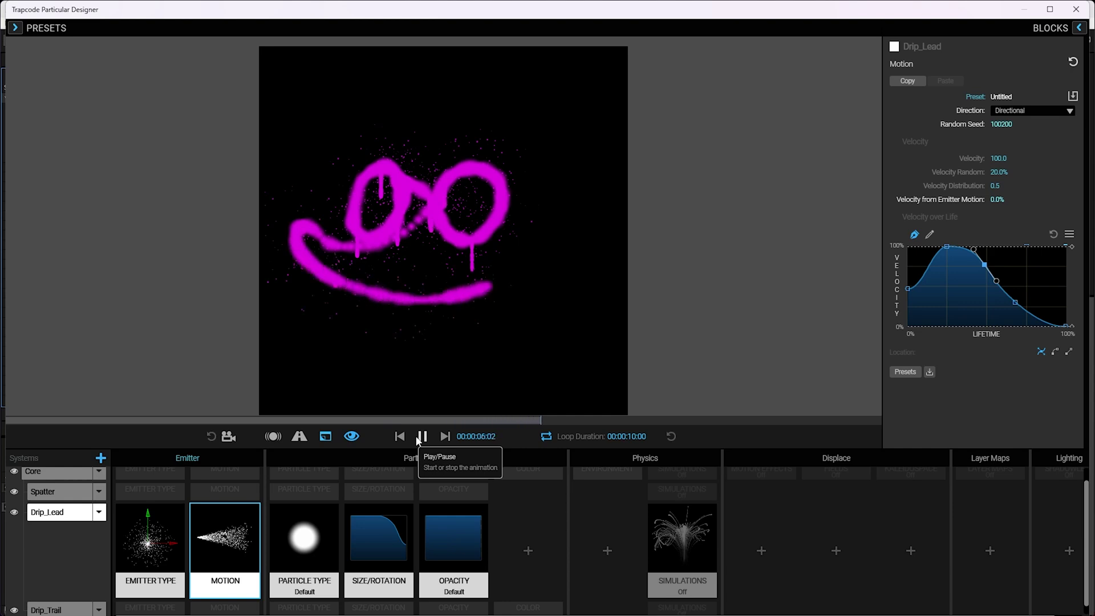
Step: Set Drip_Lead's particle life randomness to 100%
{"action": "left_click", "coordinate": [421, 437]}
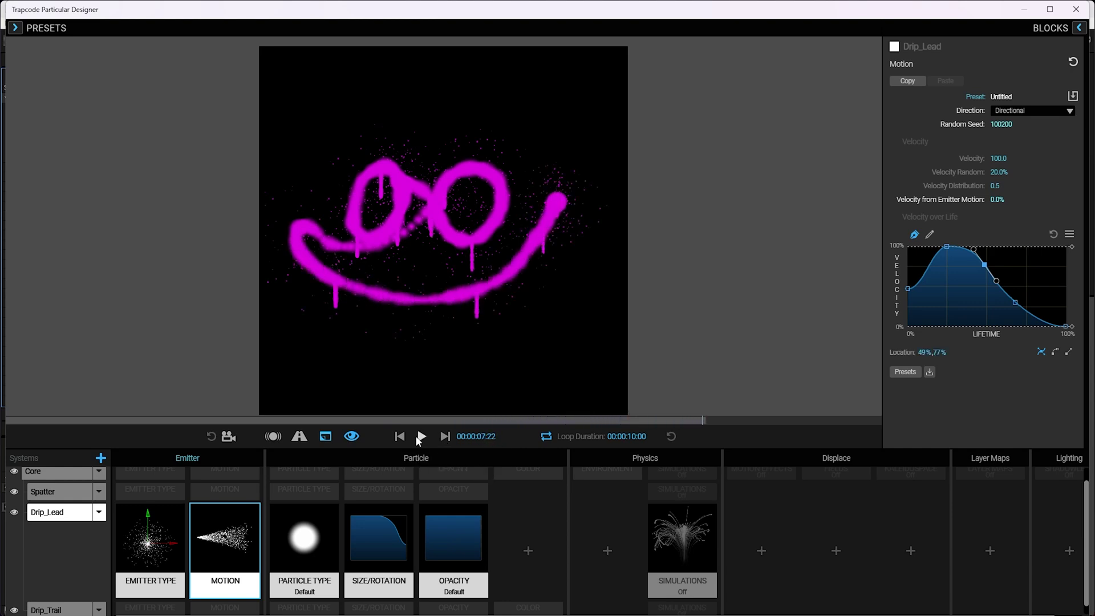
{"action": "left_click", "coordinate": [324, 565]}
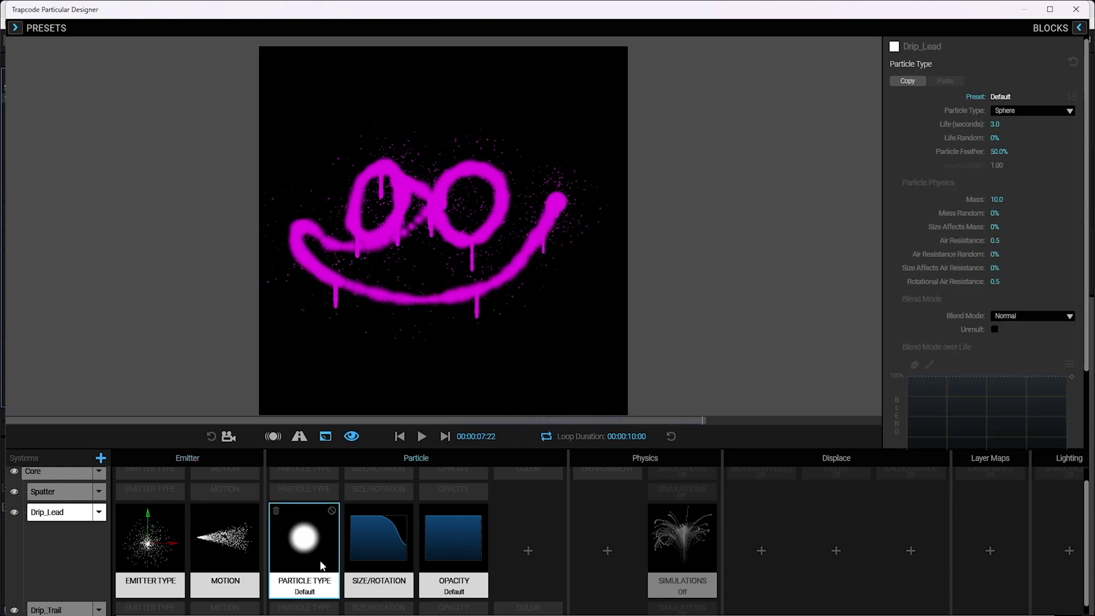
{"action": "left_click", "coordinate": [998, 138]}
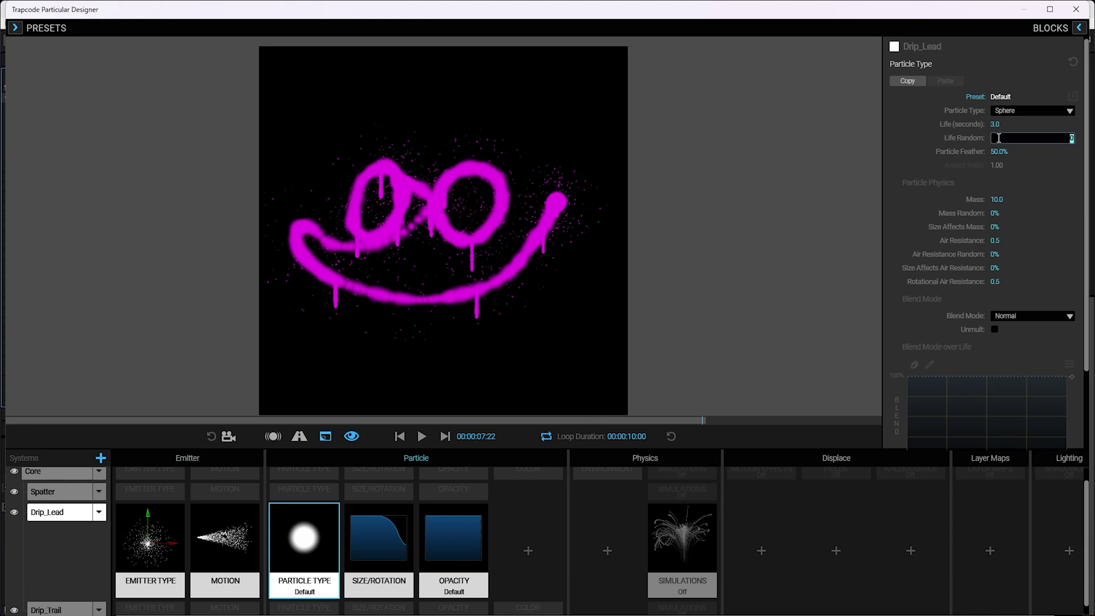
{"action": "type", "text": "100"}
{"action": "key", "text": "Return"}
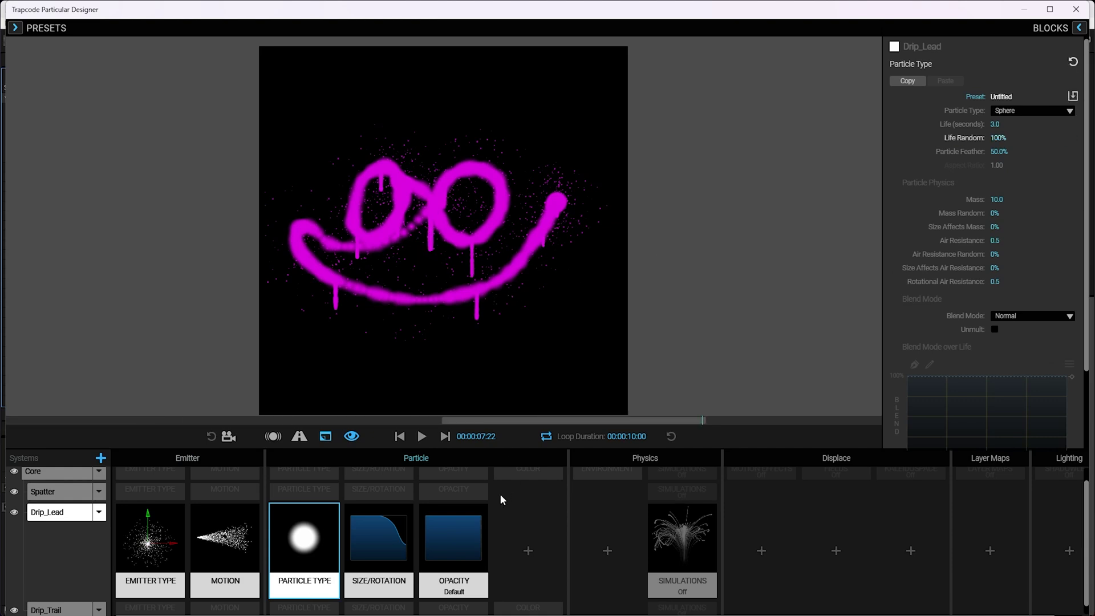
Step: Play the preview until the dripping pink smiley is fully drawn, stopping at 00:00:07:14
{"action": "left_click", "coordinate": [423, 440]}
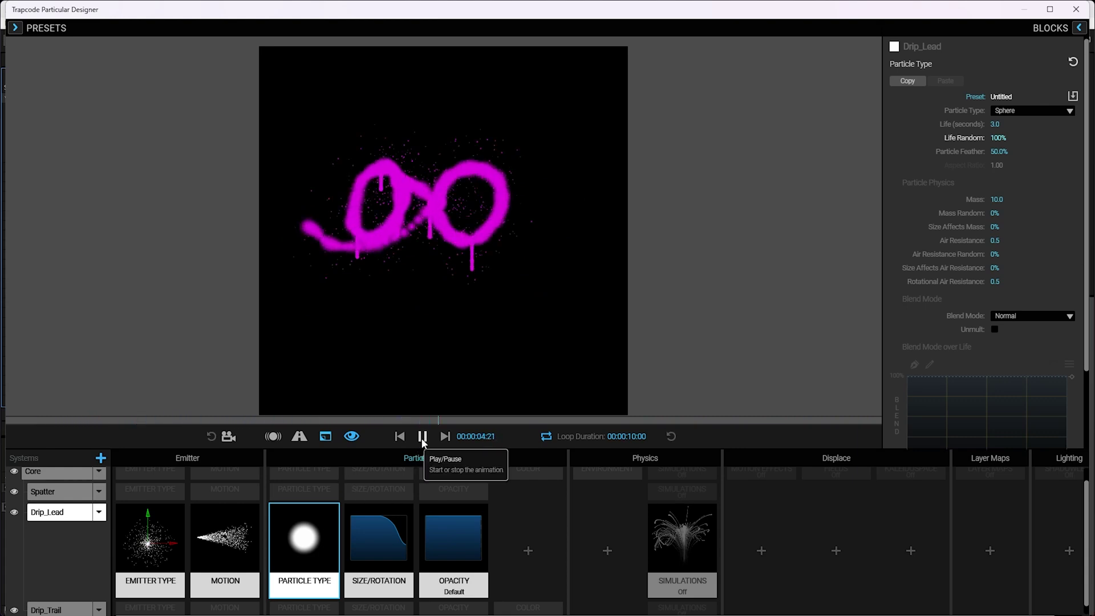
{"action": "left_click", "coordinate": [423, 436]}
{"action": "left_click", "coordinate": [423, 437]}
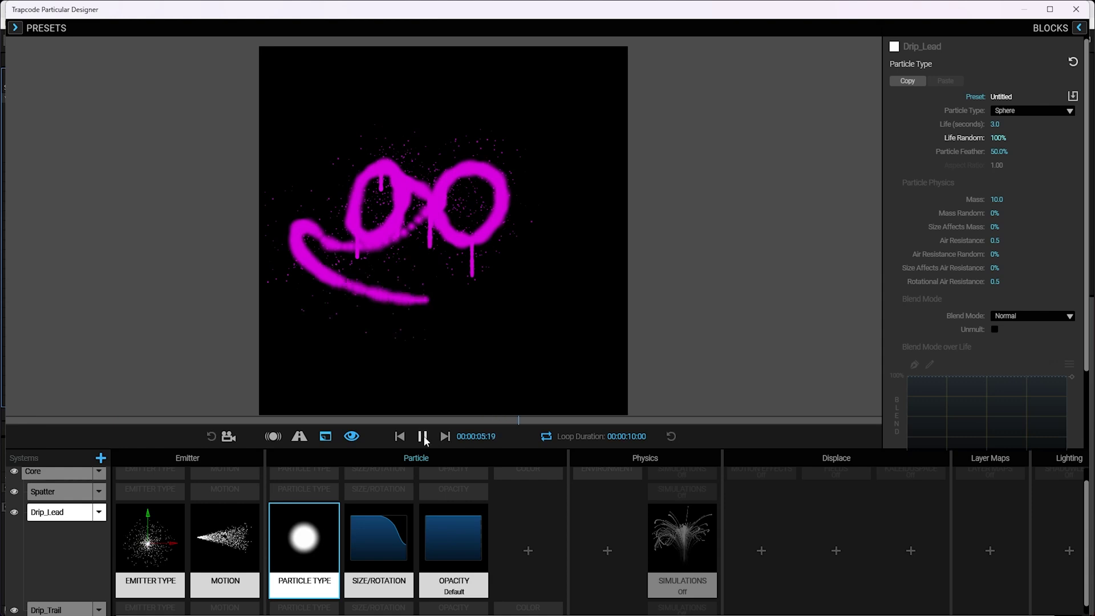
{"action": "left_click", "coordinate": [423, 437]}
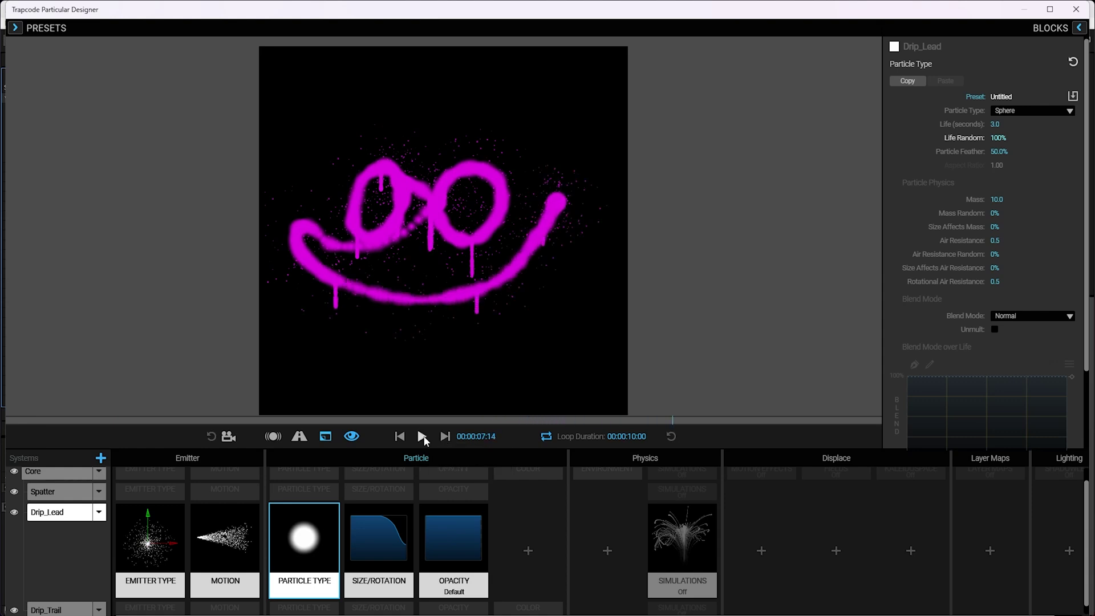
Step: Add a Default Fields displacement to Drip_Lead with TF Displace XYZ 30 and Fade-in Time 0
{"action": "left_click", "coordinate": [840, 551]}
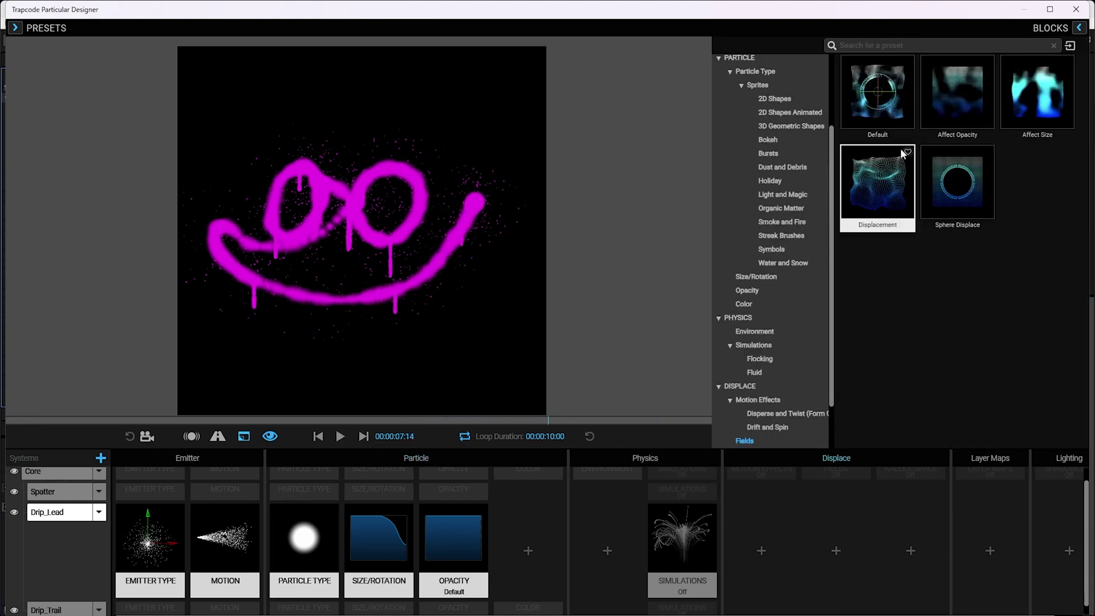
{"action": "left_click", "coordinate": [884, 102]}
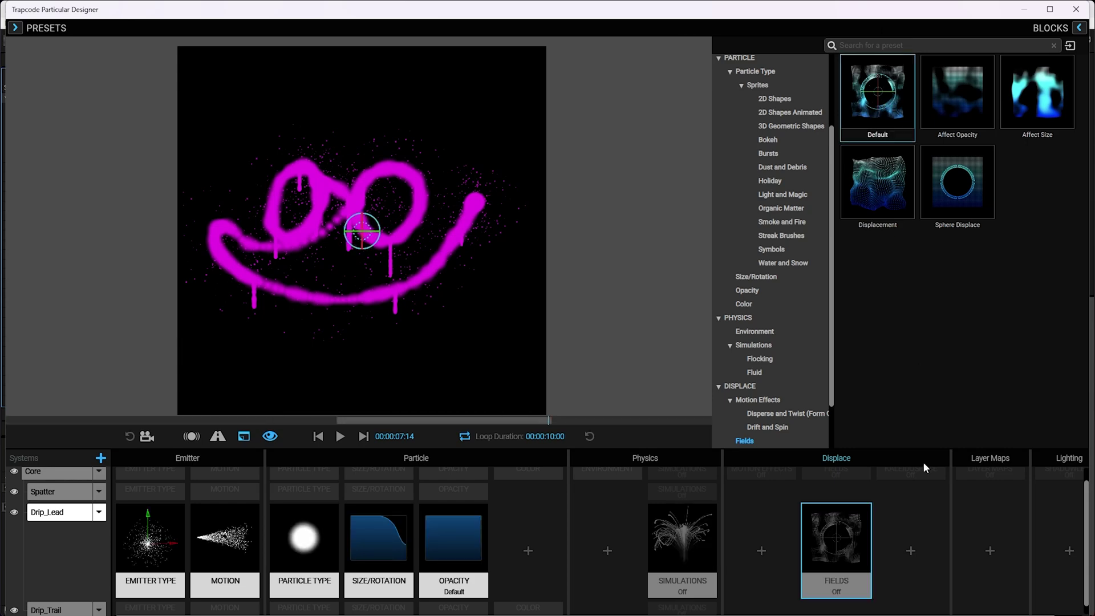
{"action": "left_click", "coordinate": [1078, 28]}
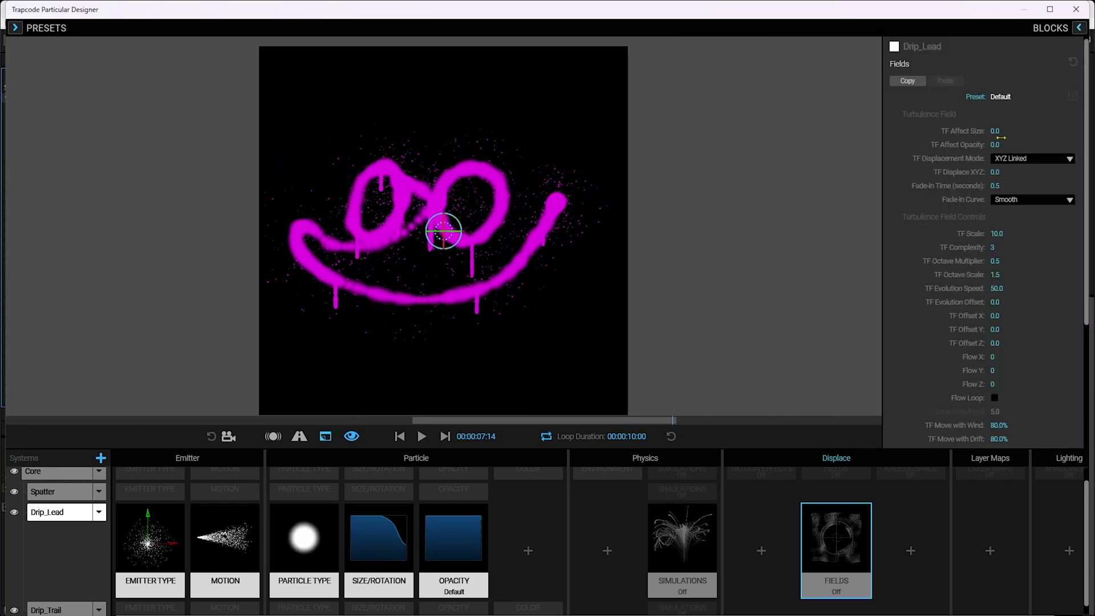
{"action": "left_click", "coordinate": [995, 173]}
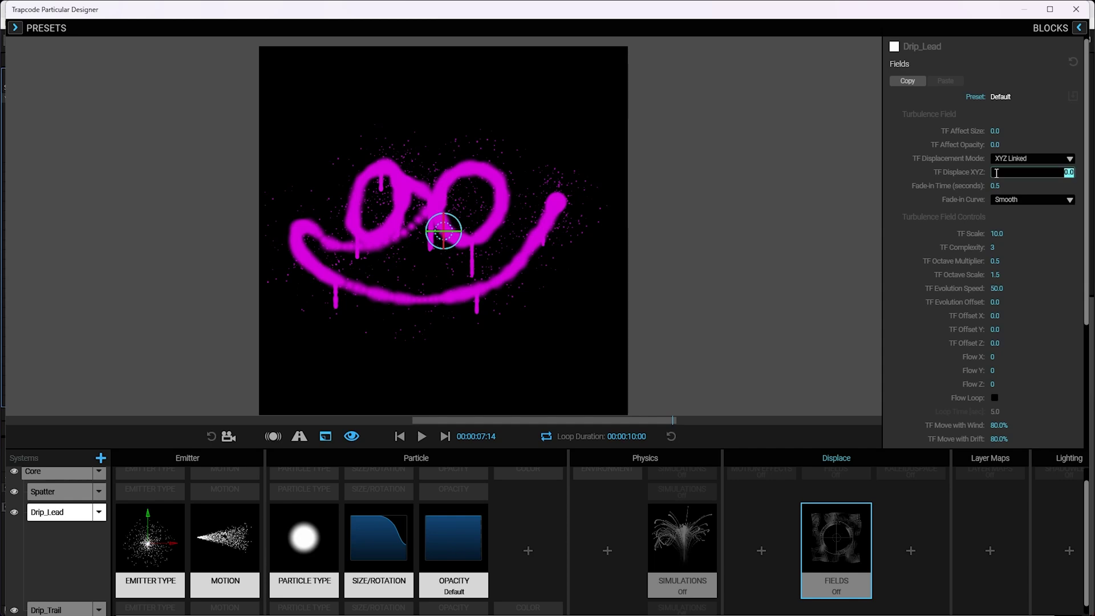
{"action": "type", "text": "30"}
{"action": "key", "text": "Return"}
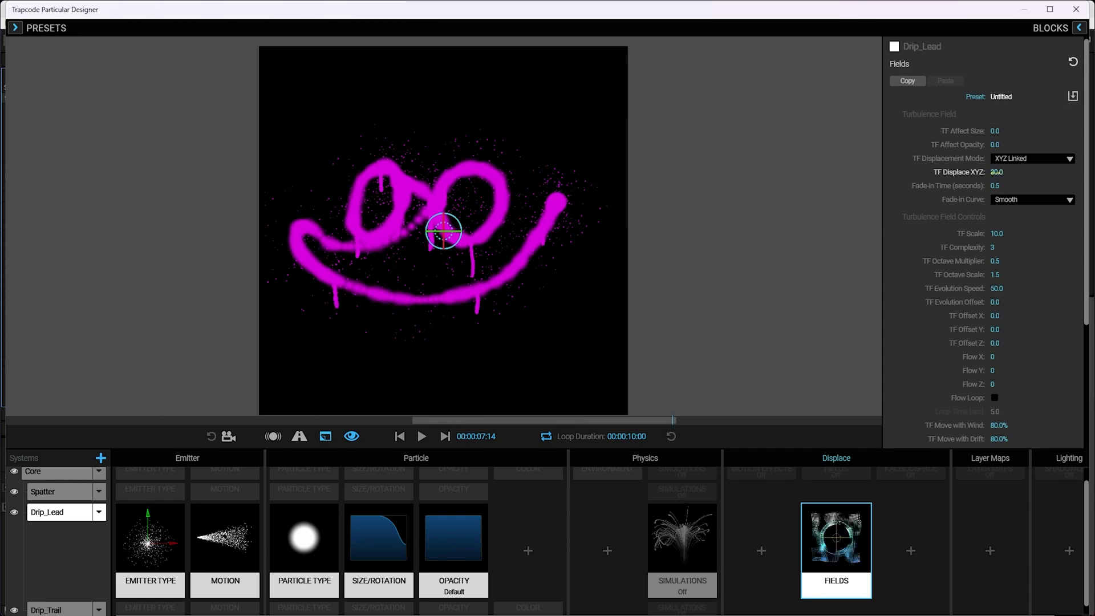
{"action": "left_click", "coordinate": [995, 186]}
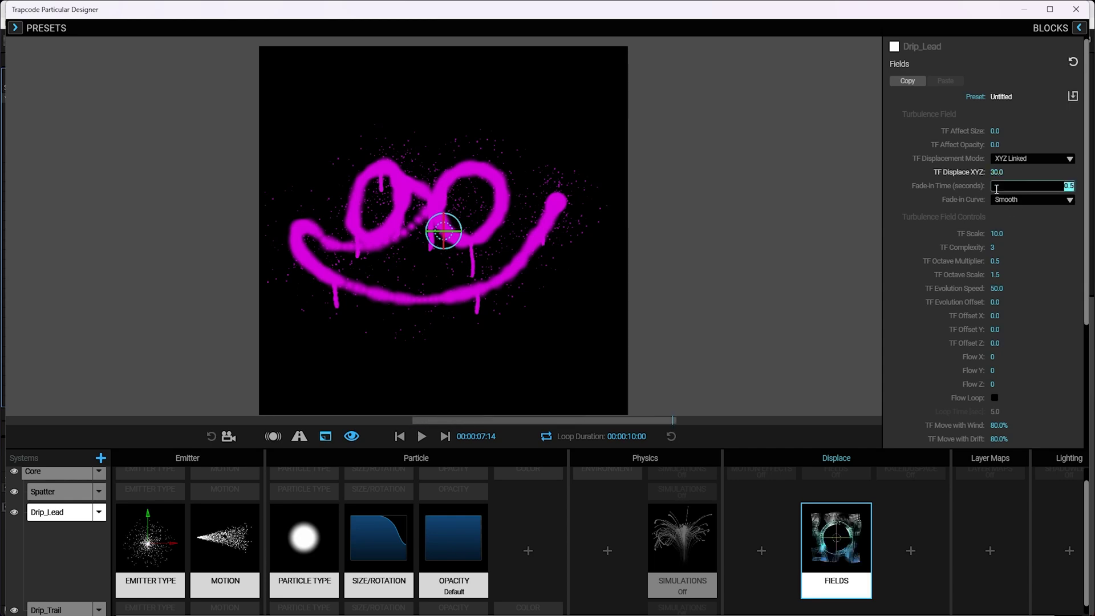
{"action": "type", "text": "0"}
{"action": "key", "text": "Return"}
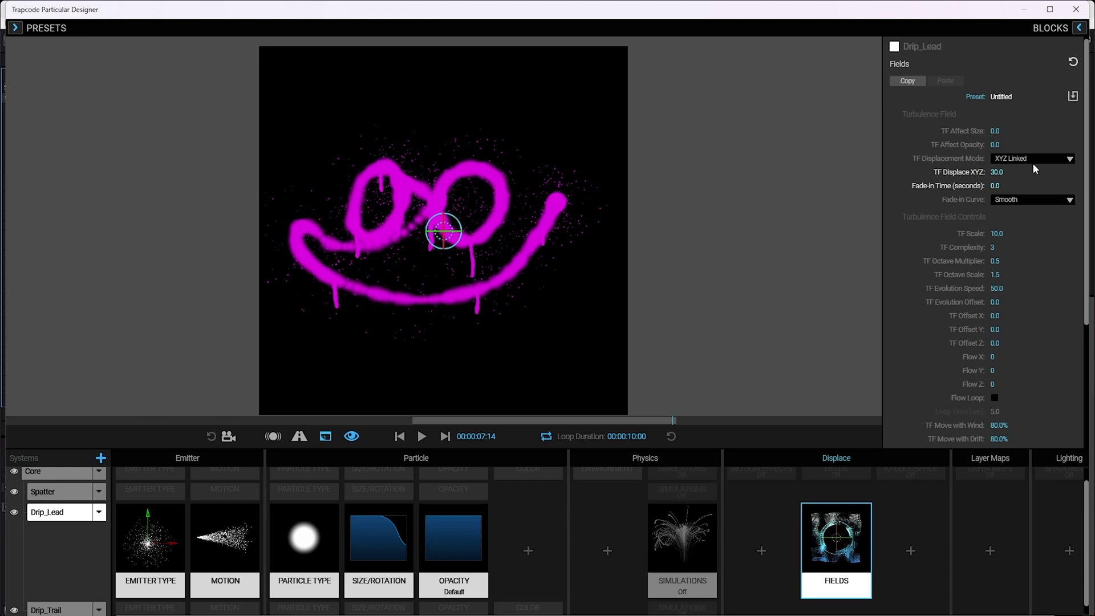
Step: Set TF Scale to 7 and TF Evolution Speed to 0, then play to check the wobble
{"action": "left_click", "coordinate": [1001, 234]}
{"action": "key", "text": "Return"}
{"action": "left_click", "coordinate": [996, 289]}
{"action": "key", "text": "Return"}
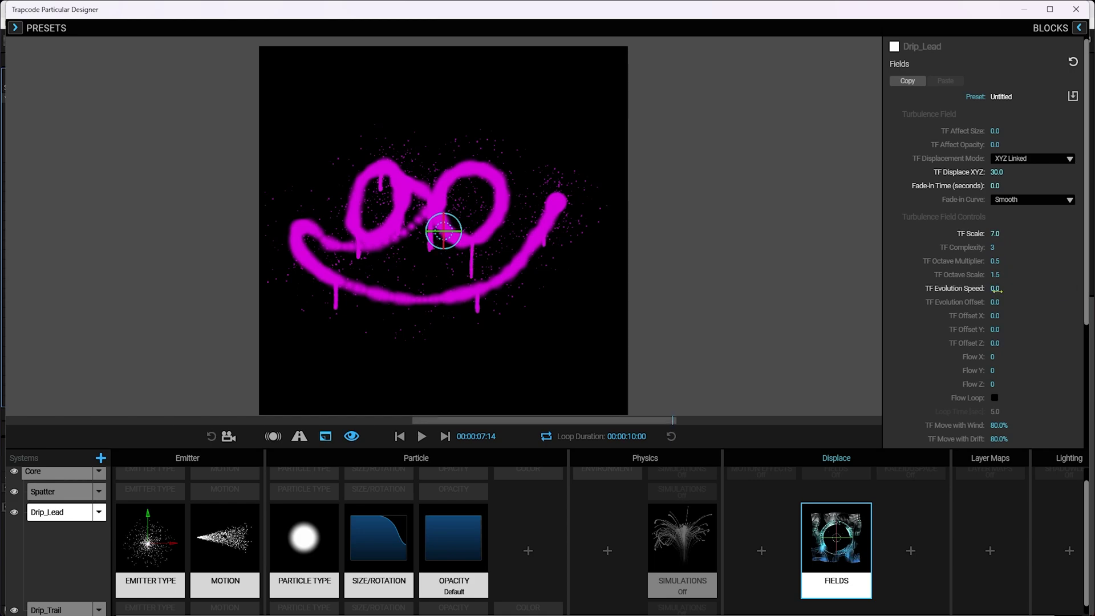
{"action": "left_click", "coordinate": [423, 437]}
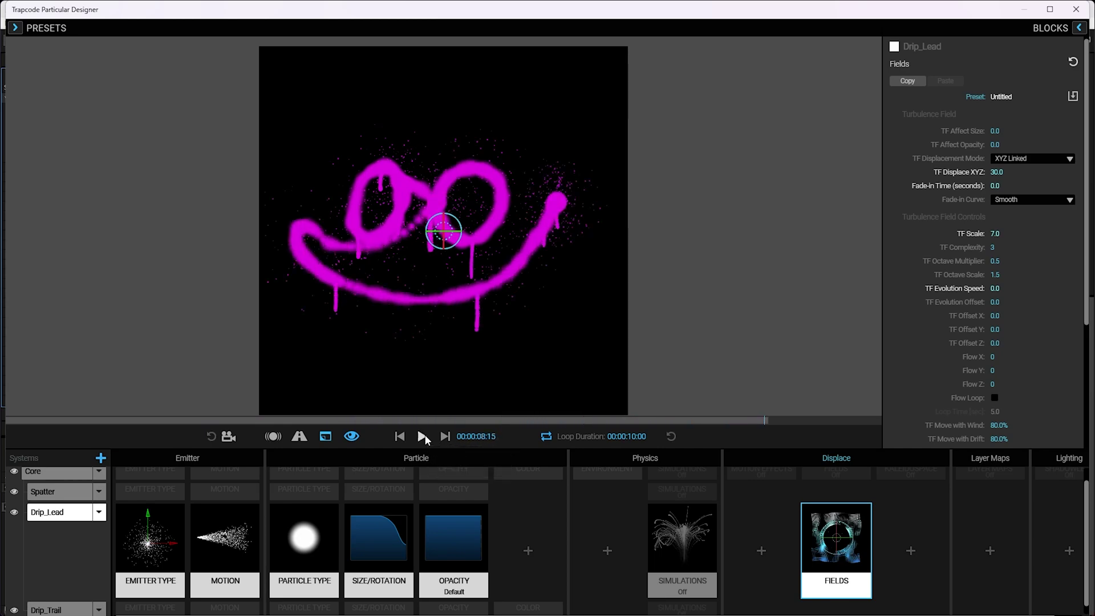
Step: Select the Emitter 01 light layer and reveal its Intensity property
{"action": "left_click", "coordinate": [425, 437]}
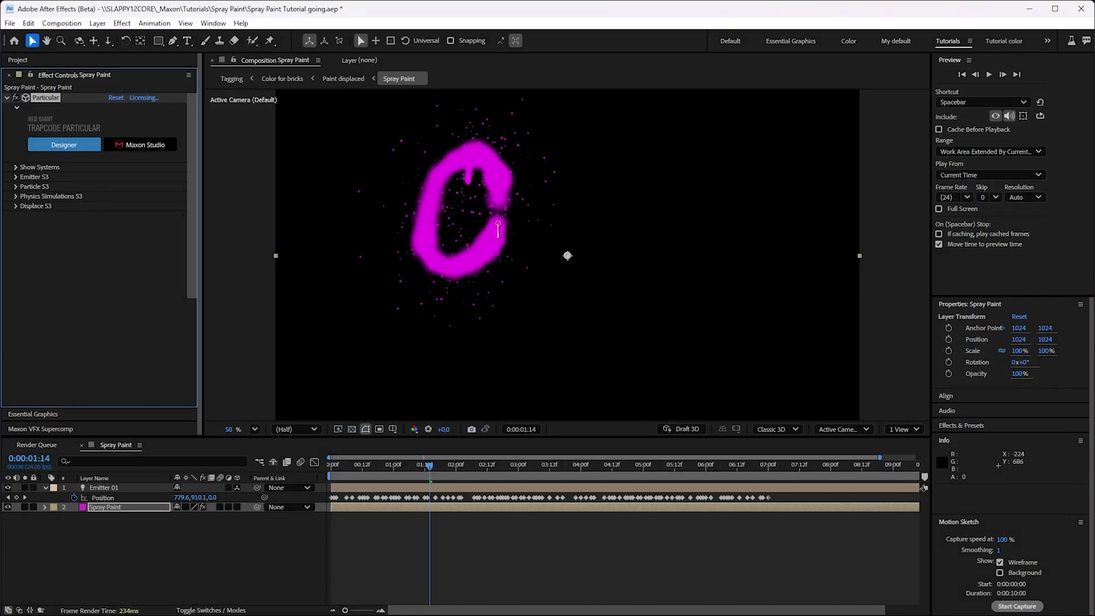
{"action": "left_click", "coordinate": [17, 168]}
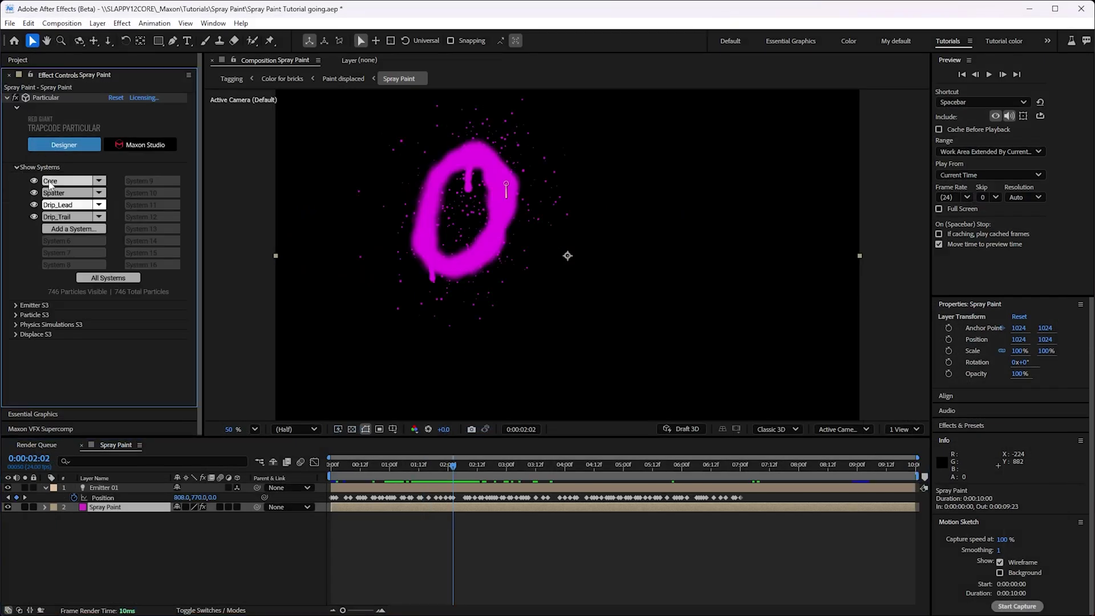
{"action": "left_click", "coordinate": [50, 182]}
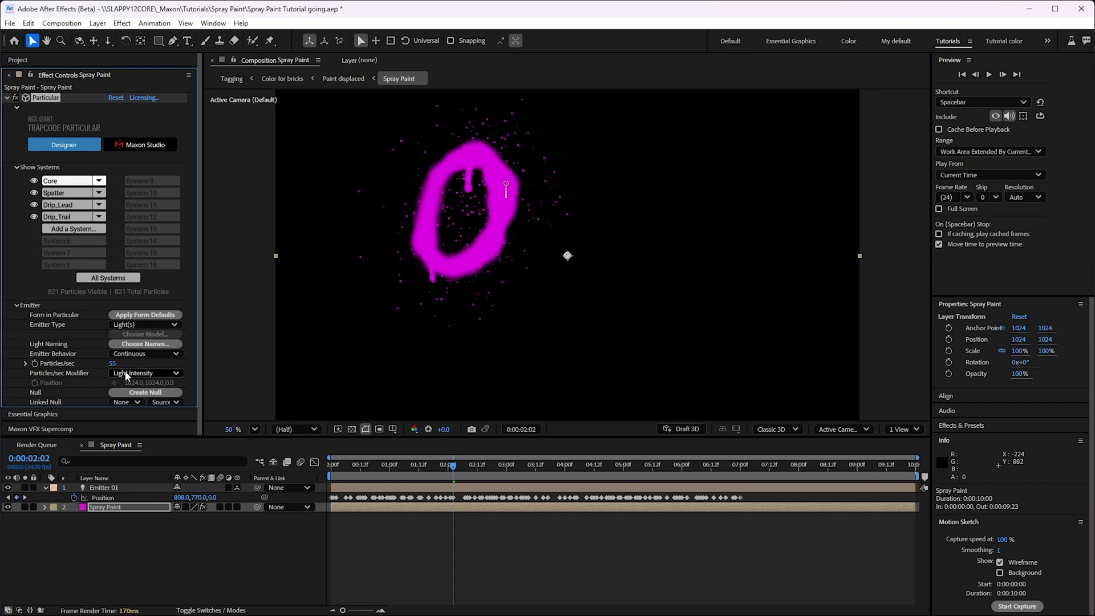
{"action": "left_click", "coordinate": [103, 488]}
{"action": "key", "text": "shift+t"}
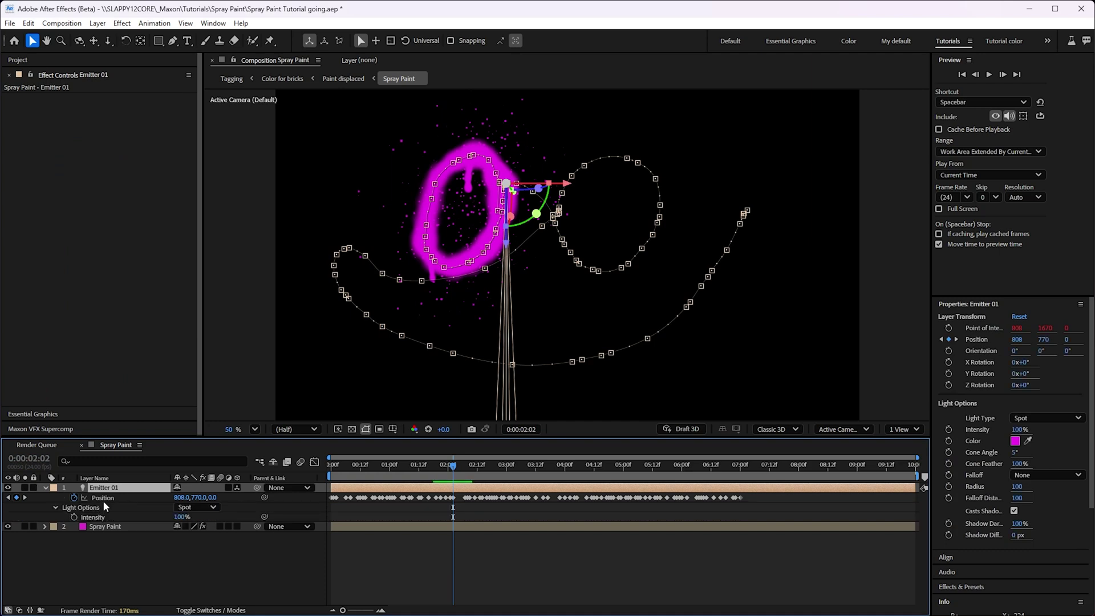
Step: Add a hold Intensity keyframe of 0% at the start of the timeline
{"action": "key", "text": "alt+shift+t"}
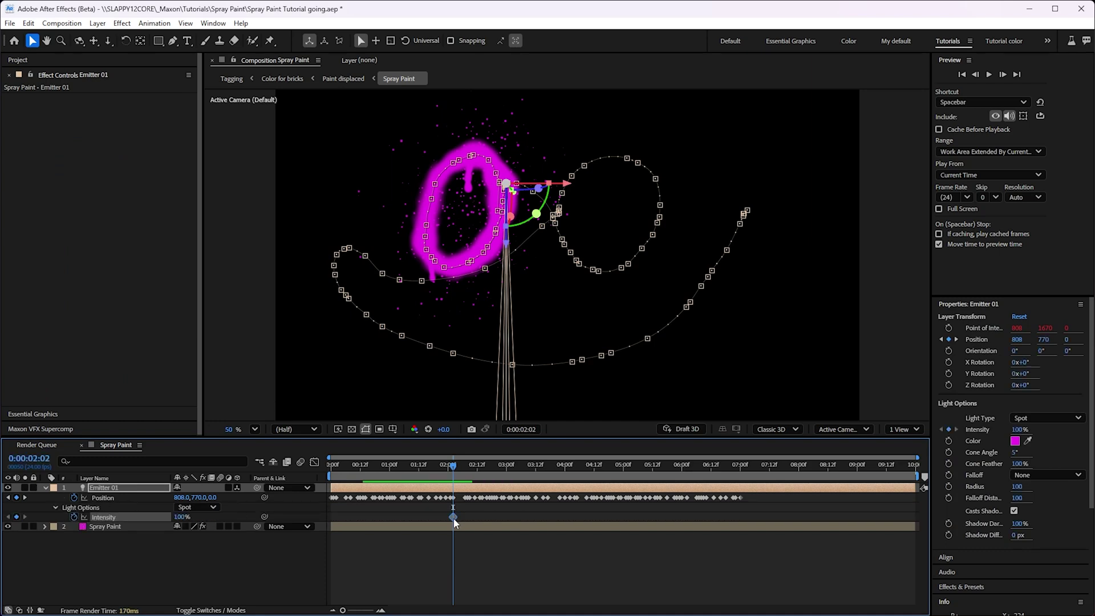
{"action": "right_click", "coordinate": [448, 517]}
{"action": "left_click", "coordinate": [490, 458]}
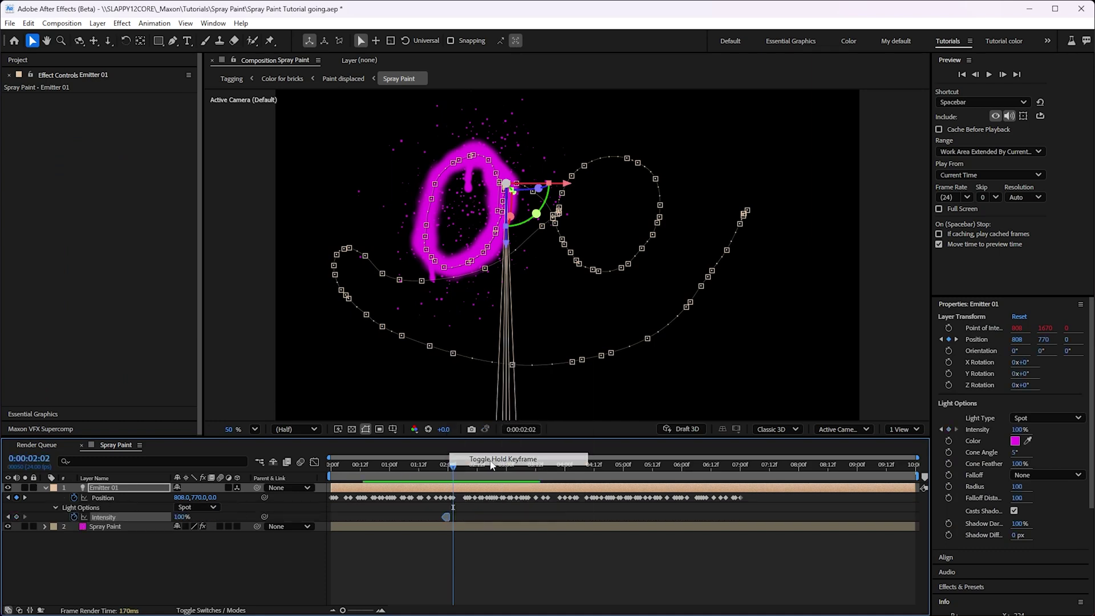
{"action": "left_click_drag", "start_coordinate": [446, 517], "coordinate": [348, 518]}
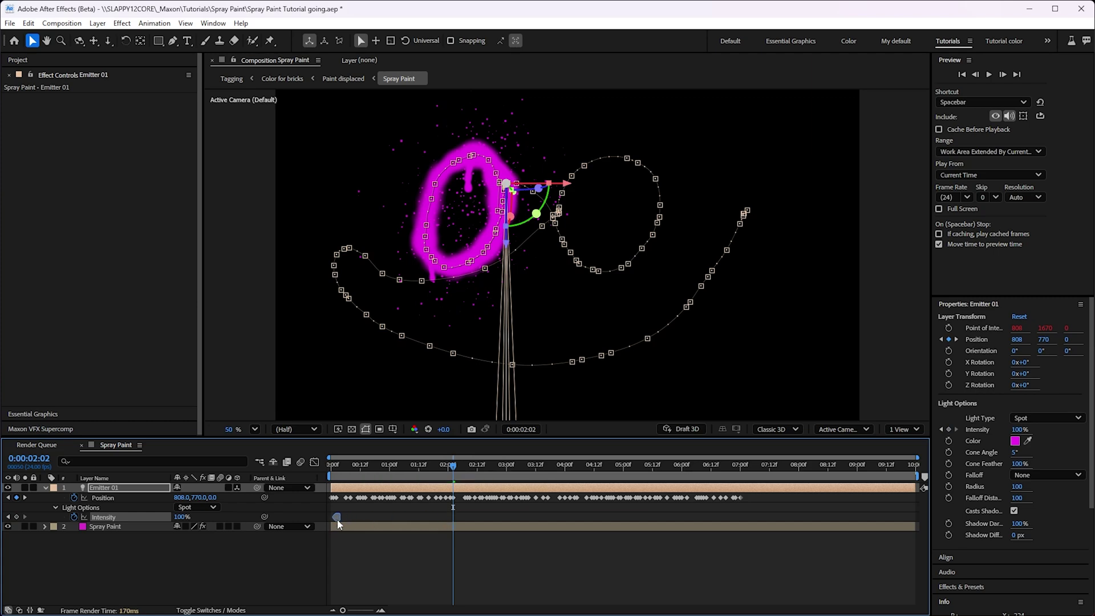
{"action": "left_click_drag", "start_coordinate": [182, 517], "coordinate": [85, 507]}
{"action": "left_click", "coordinate": [176, 518]}
{"action": "type", "text": "0"}
{"action": "key", "text": "Return"}
Step: Key Intensity to 100% where the second eye begins and off where it ends
{"action": "left_click_drag", "start_coordinate": [458, 459], "coordinate": [480, 464]}
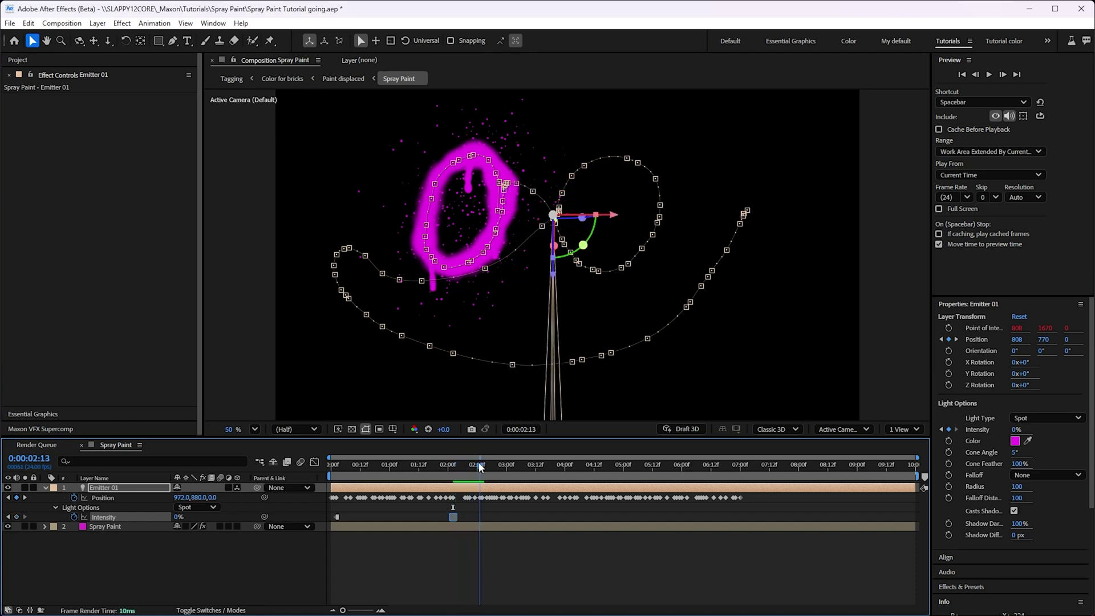
{"action": "left_click", "coordinate": [179, 516]}
{"action": "type", "text": "100"}
{"action": "key", "text": "Return"}
{"action": "left_click_drag", "start_coordinate": [481, 468], "coordinate": [579, 458]}
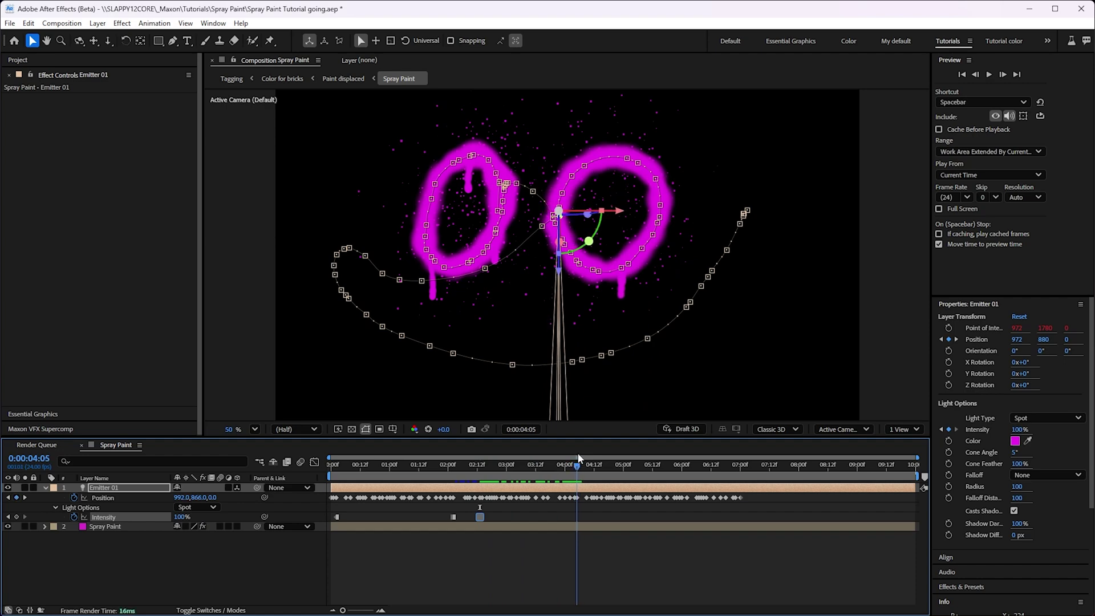
{"action": "left_click", "coordinate": [182, 516]}
{"action": "key", "text": "Return"}
Step: Key Intensity to 100% at the smile's start and 0% at its end, then preview
{"action": "left_click_drag", "start_coordinate": [583, 461], "coordinate": [626, 457]}
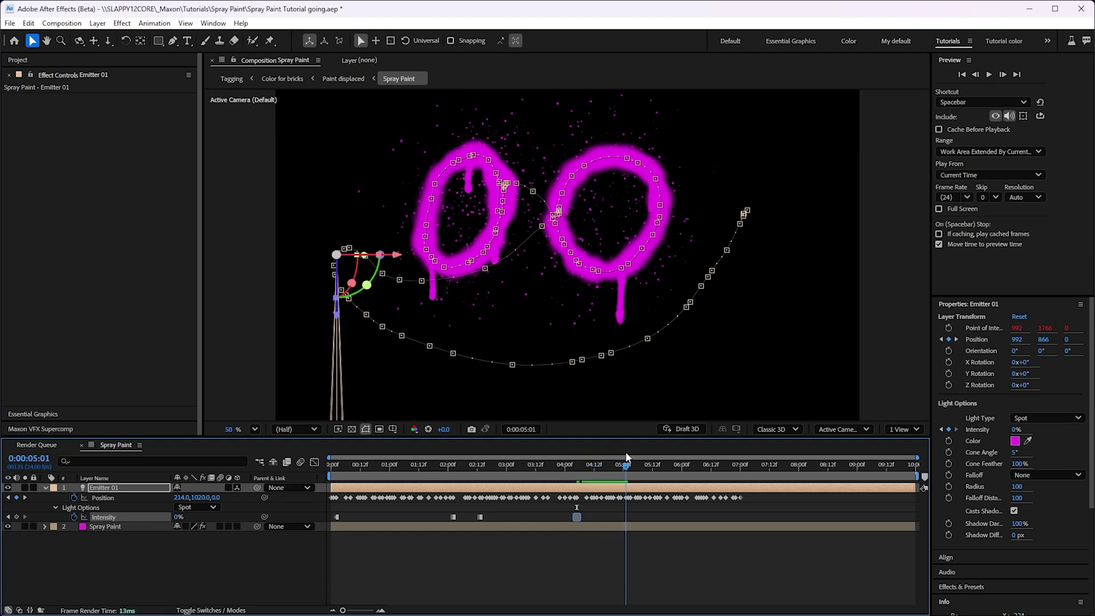
{"action": "left_click", "coordinate": [177, 517]}
{"action": "type", "text": "100"}
{"action": "key", "text": "Return"}
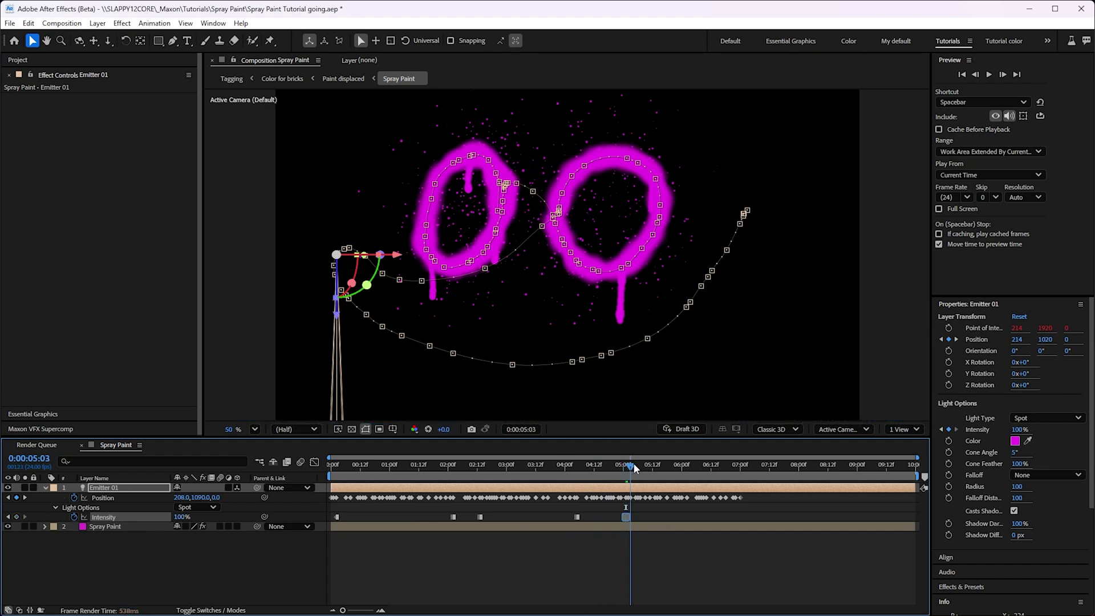
{"action": "left_click_drag", "start_coordinate": [626, 464], "coordinate": [741, 466]}
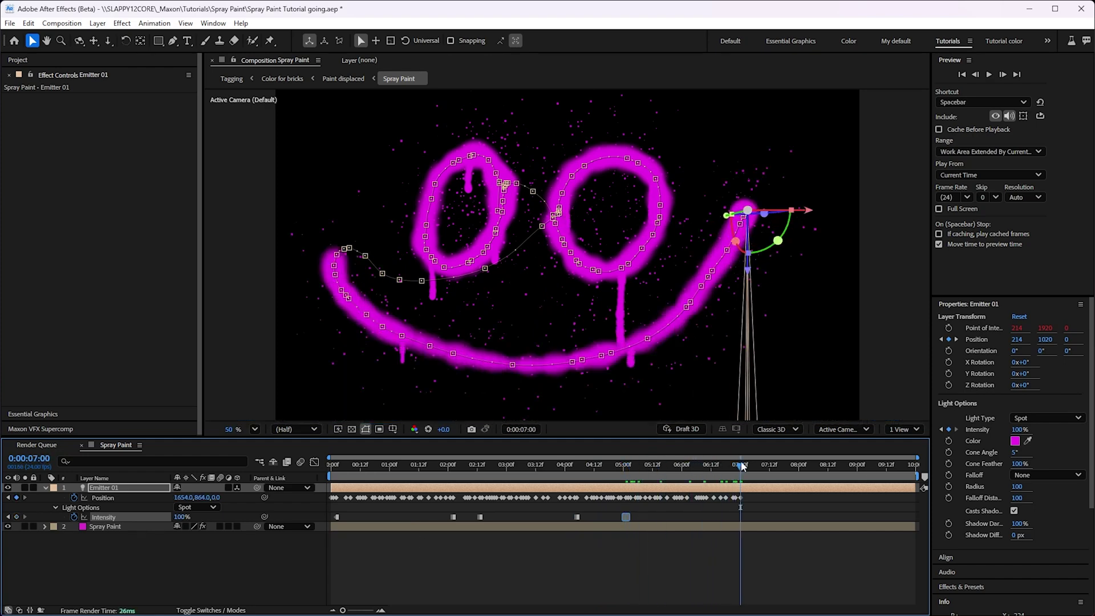
{"action": "left_click", "coordinate": [177, 517]}
{"action": "type", "text": "0"}
{"action": "key", "text": "Return"}
{"action": "key", "text": "space"}
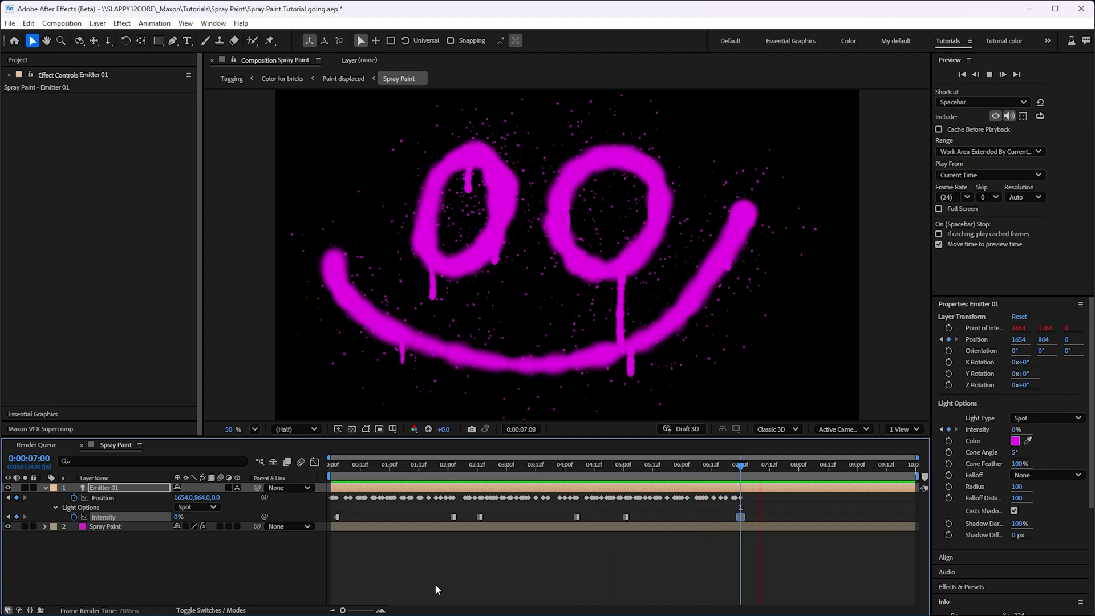
Step: Delete the unused Position keyframes in the gap between the second eye and the smile
{"action": "key", "text": "space"}
{"action": "left_click", "coordinate": [755, 500]}
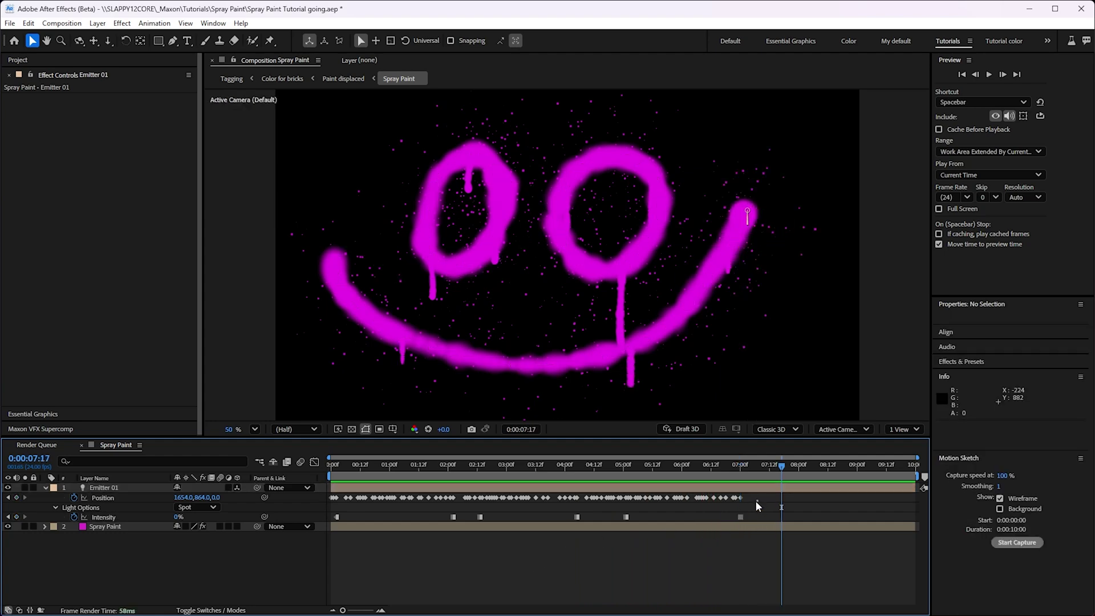
{"action": "mouse_move", "coordinate": [741, 465]}
{"action": "left_mouse_down"}
{"action": "mouse_move", "coordinate": [606, 465]}
{"action": "mouse_move", "coordinate": [626, 465]}
{"action": "left_mouse_up"}
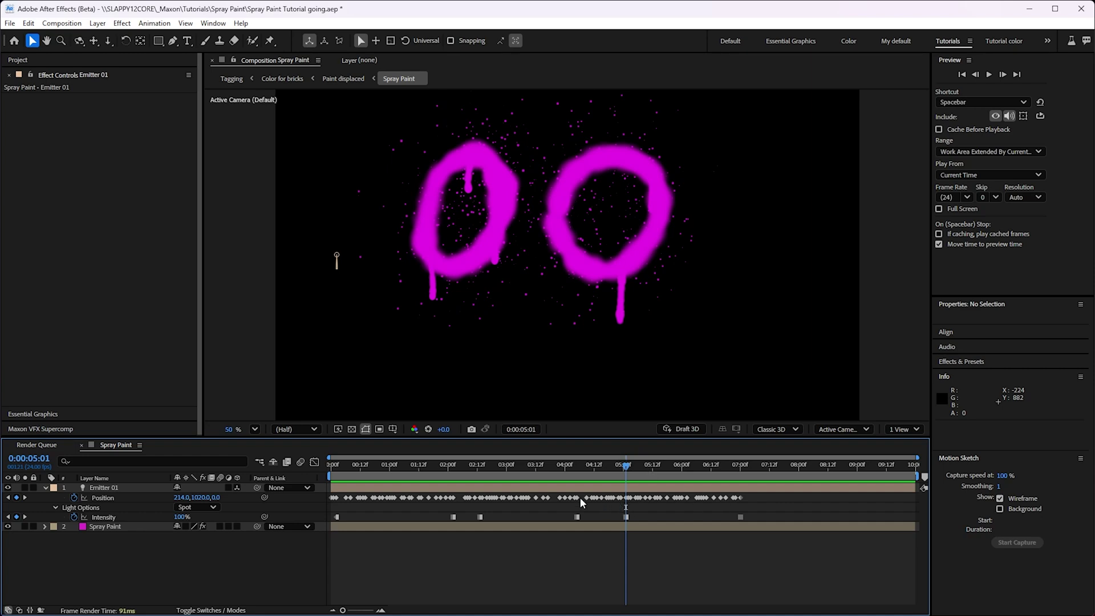
{"action": "left_click_drag", "start_coordinate": [586, 510], "coordinate": [617, 495]}
{"action": "key", "text": "Delete"}
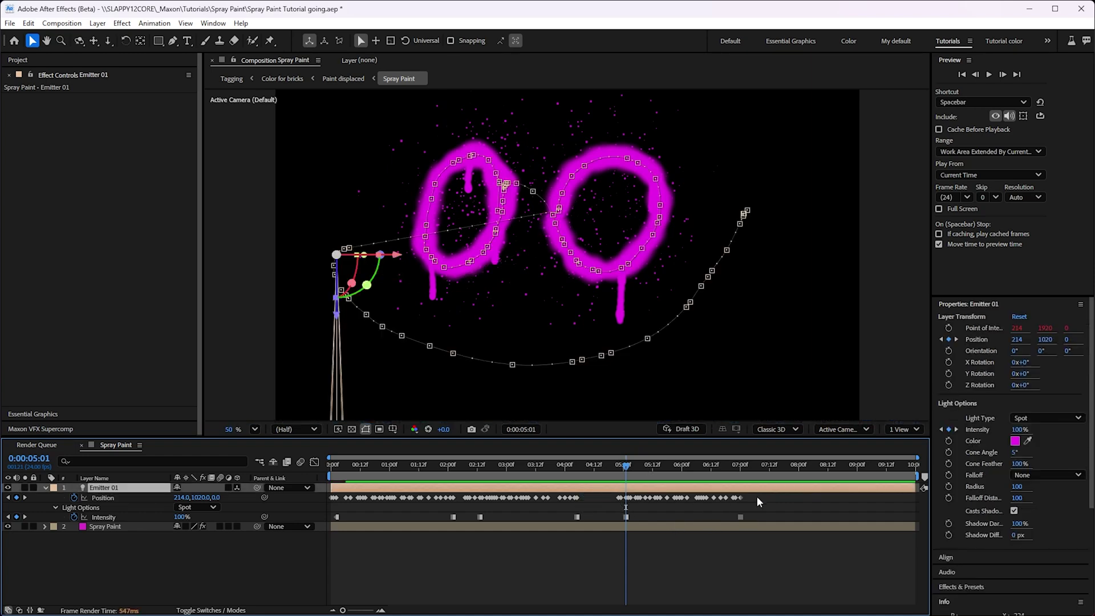
Step: Shift the smile's keyframes earlier, then slightly later, previewing the stroke timing
{"action": "left_click_drag", "start_coordinate": [757, 498], "coordinate": [602, 513]}
{"action": "left_click", "coordinate": [333, 463]}
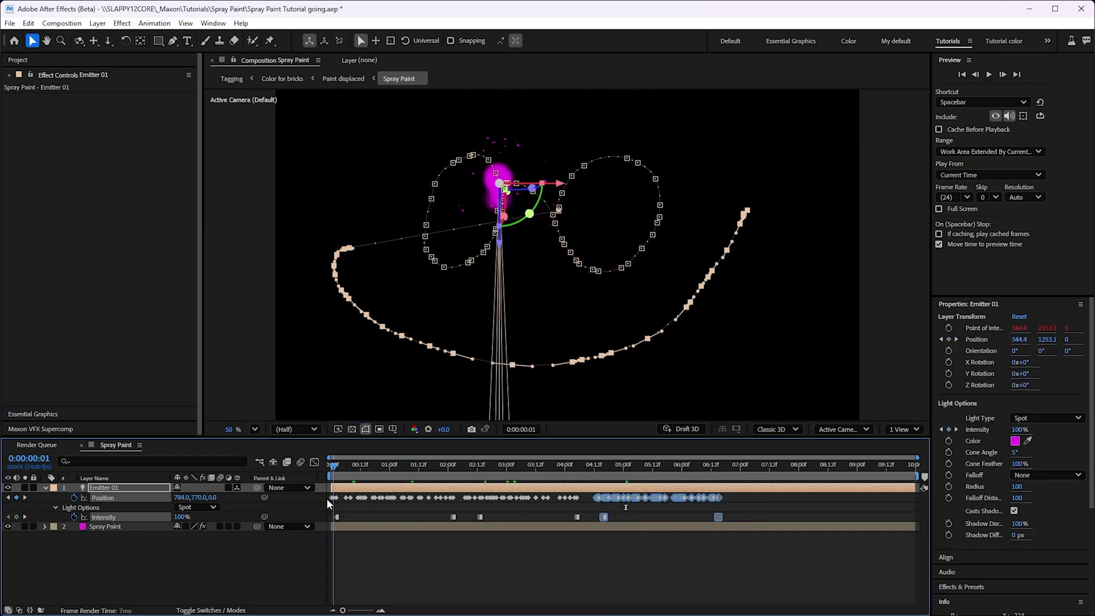
{"action": "key", "text": "space"}
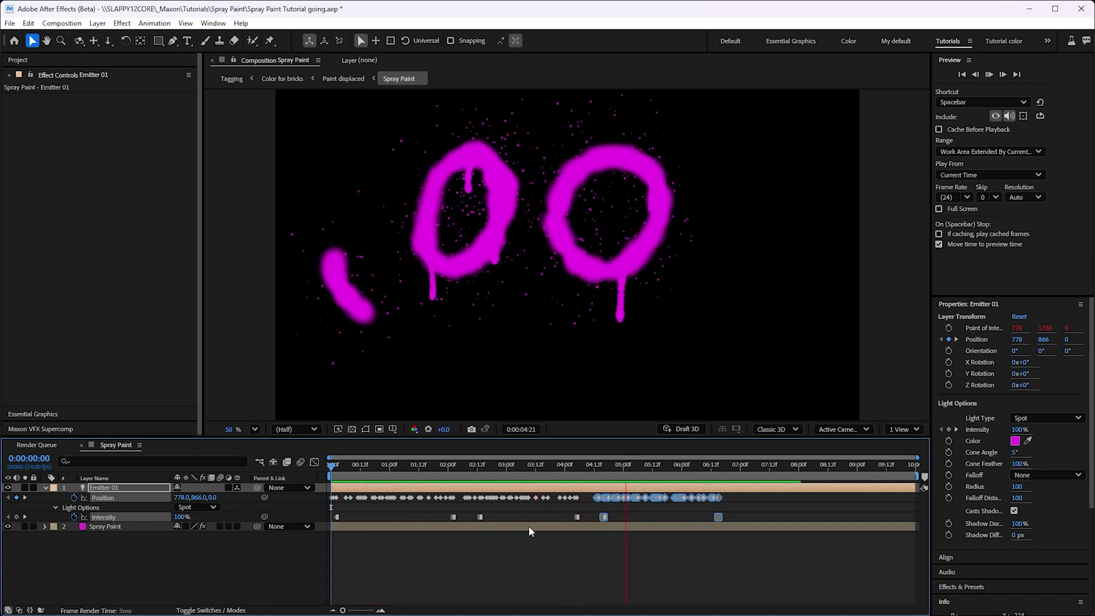
{"action": "key", "text": "space"}
{"action": "left_click_drag", "start_coordinate": [599, 502], "coordinate": [619, 502]}
{"action": "left_click", "coordinate": [570, 468]}
{"action": "key", "text": "space"}
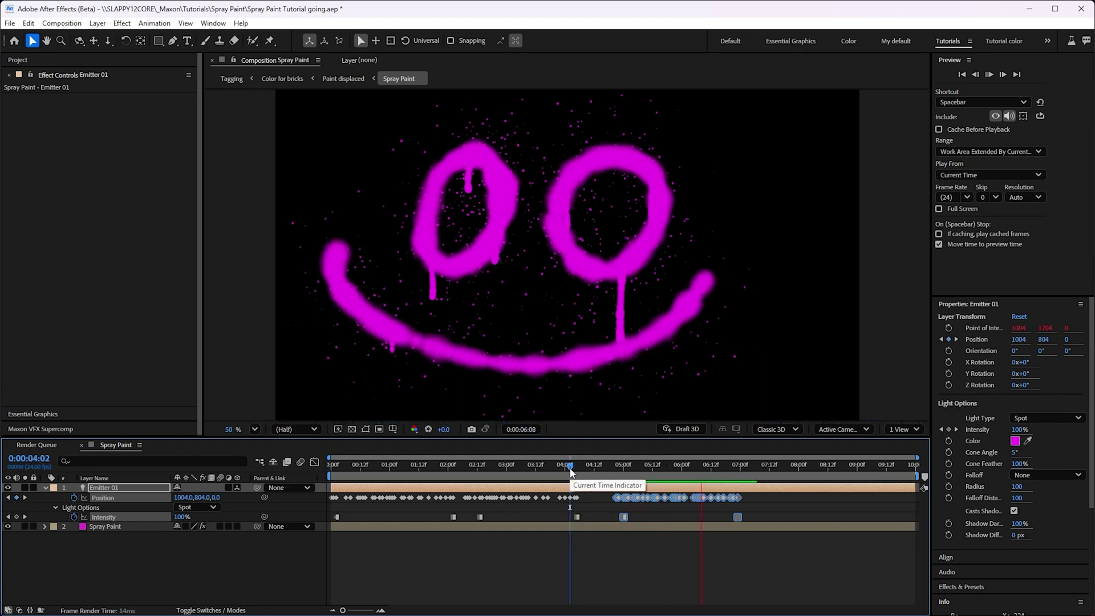
{"action": "key", "text": "space"}
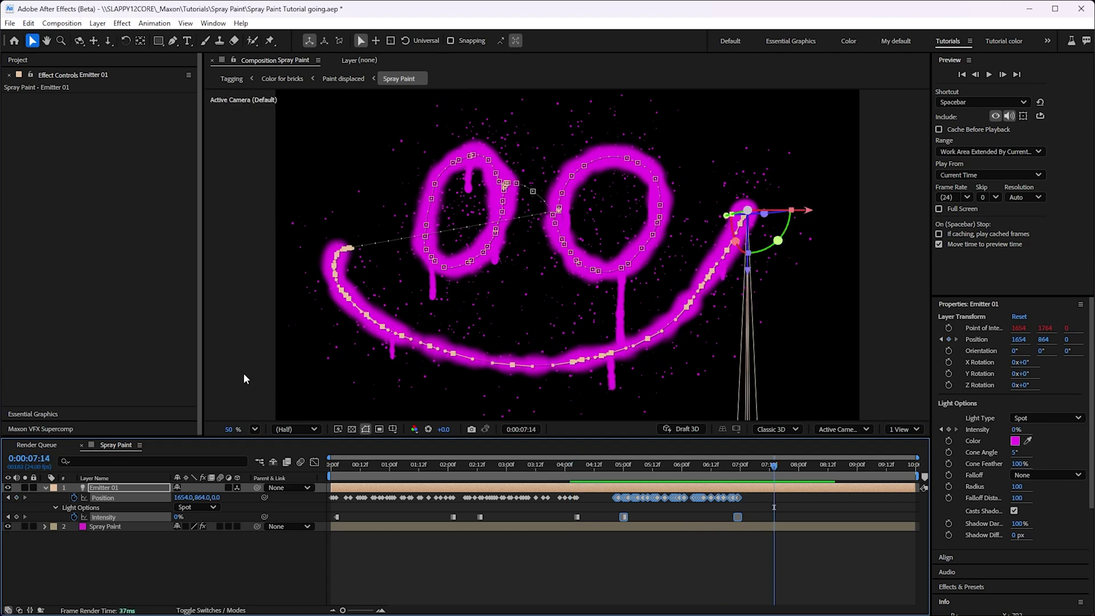
Step: Set the Spatter system's Emitter Size XYZ S2 in Spray Paint to 300
{"action": "left_click", "coordinate": [105, 524]}
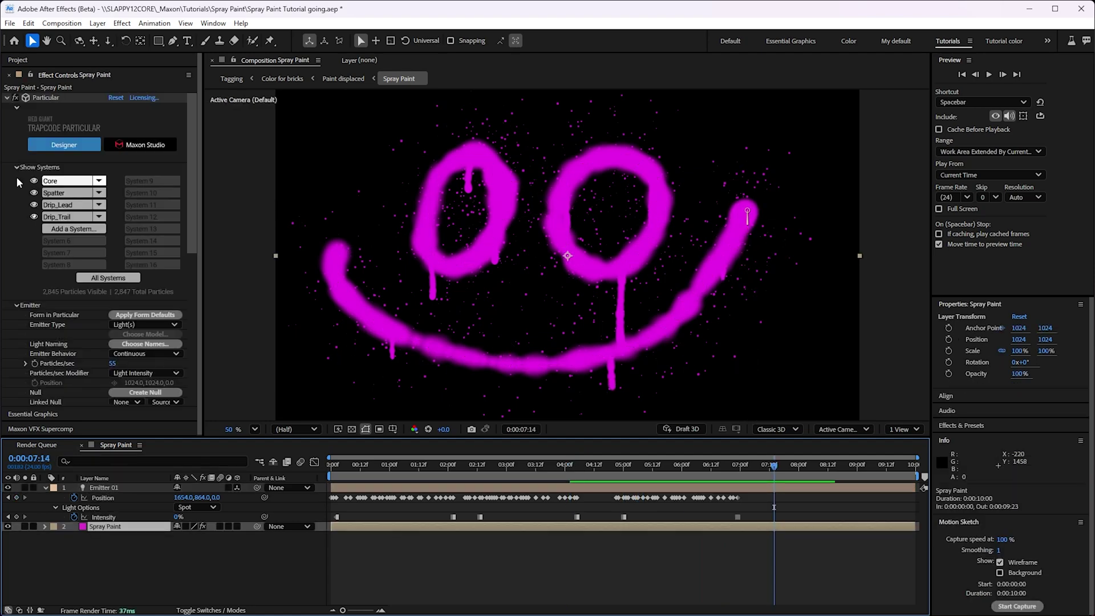
{"action": "left_click", "coordinate": [61, 194]}
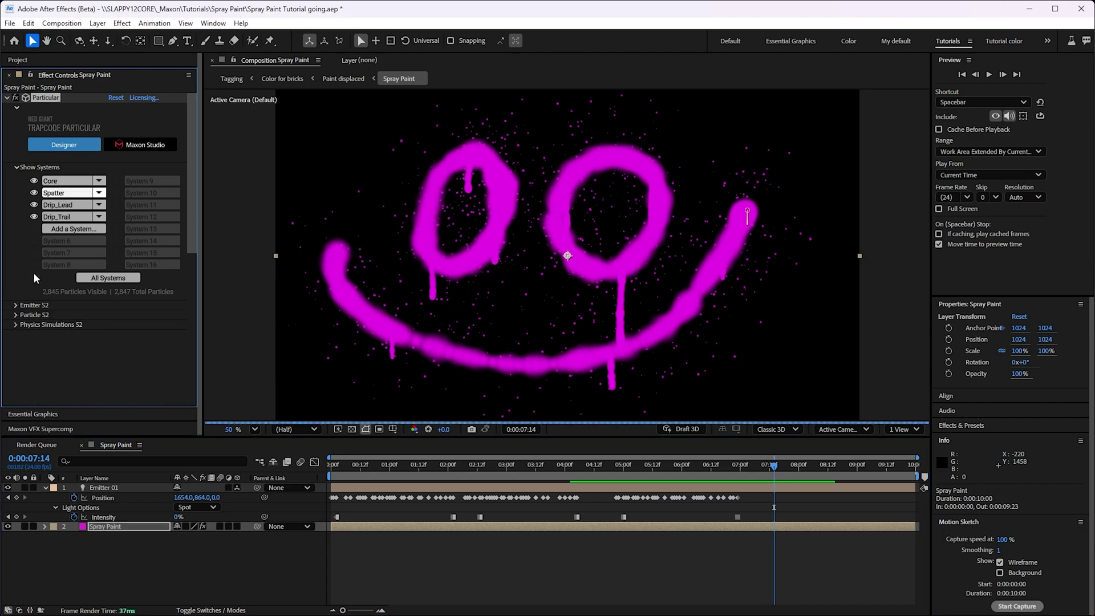
{"action": "left_click", "coordinate": [16, 306]}
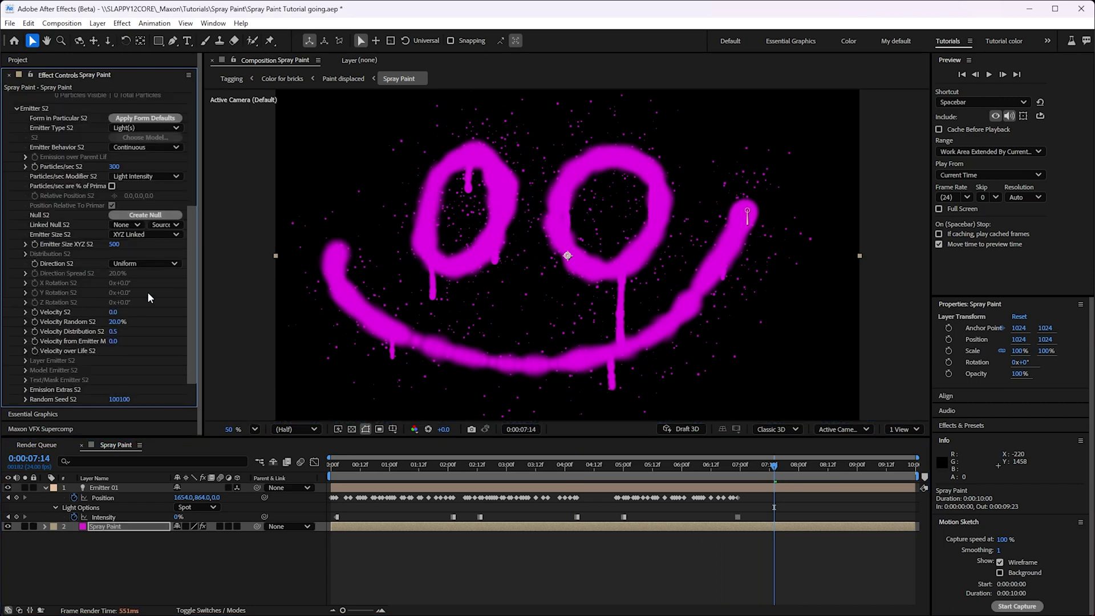
{"action": "left_click", "coordinate": [119, 244]}
{"action": "key", "text": "Return"}
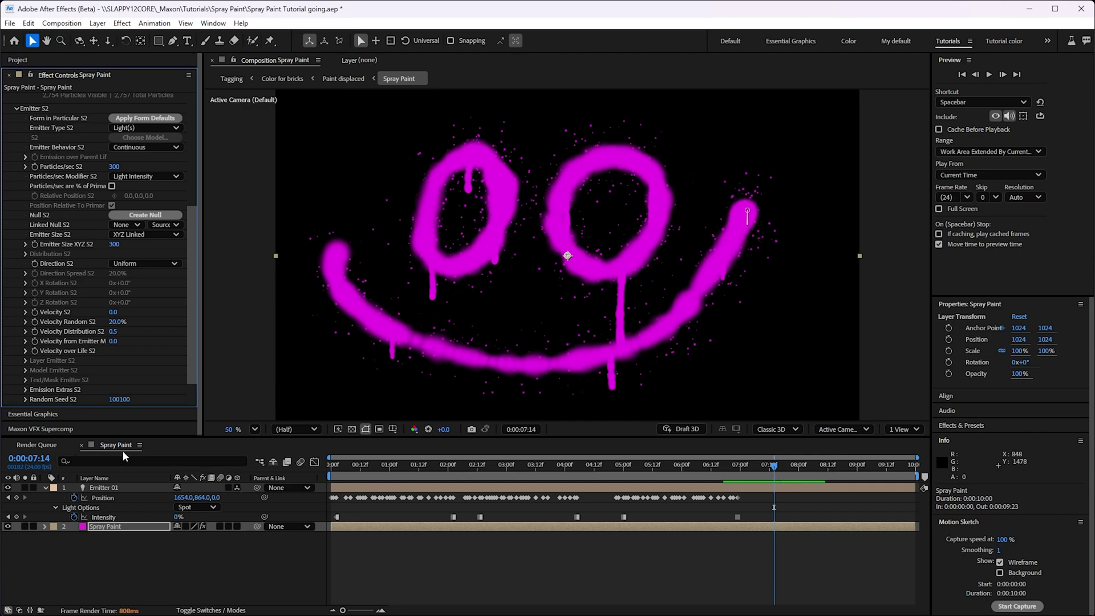
Step: Add a new Camera 1 layer and create an orbit null for it
{"action": "key", "text": "ctrl+shift+a"}
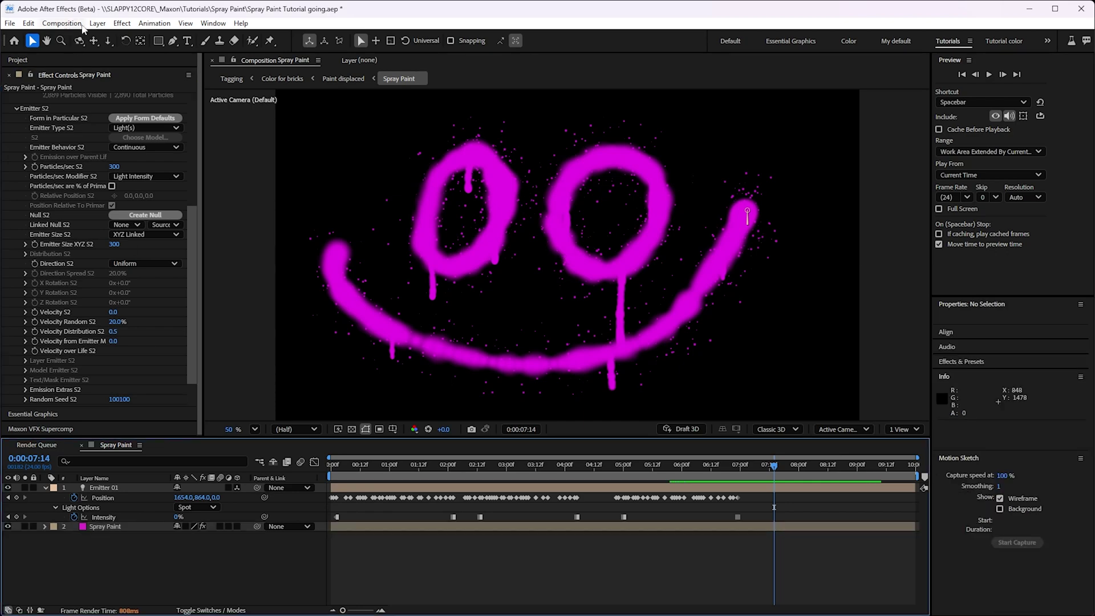
{"action": "left_click", "coordinate": [97, 23]}
{"action": "left_click", "coordinate": [308, 74]}
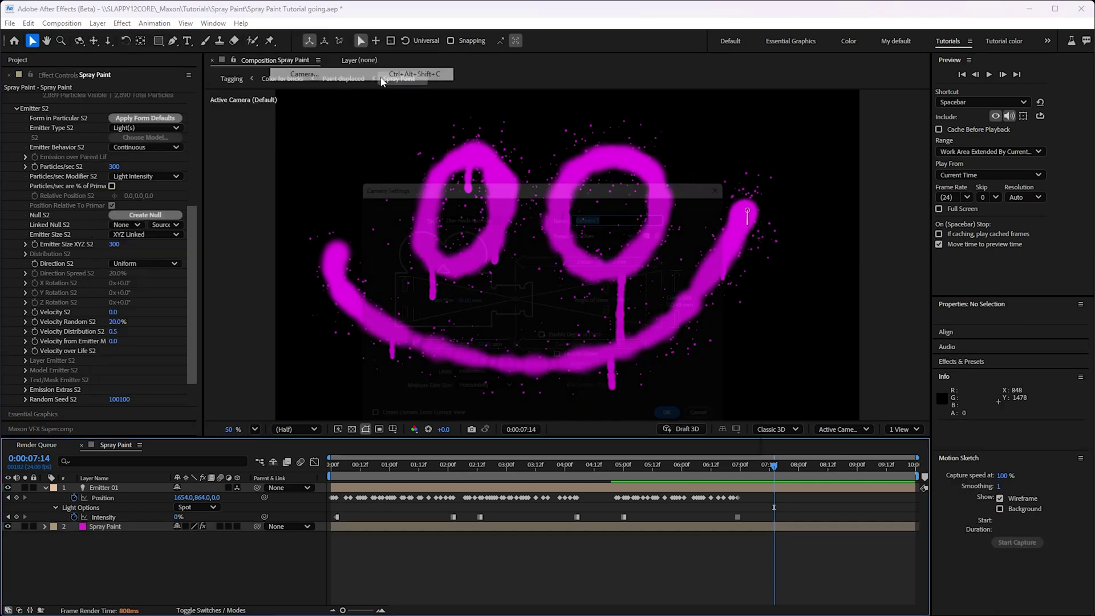
{"action": "left_click", "coordinate": [691, 431]}
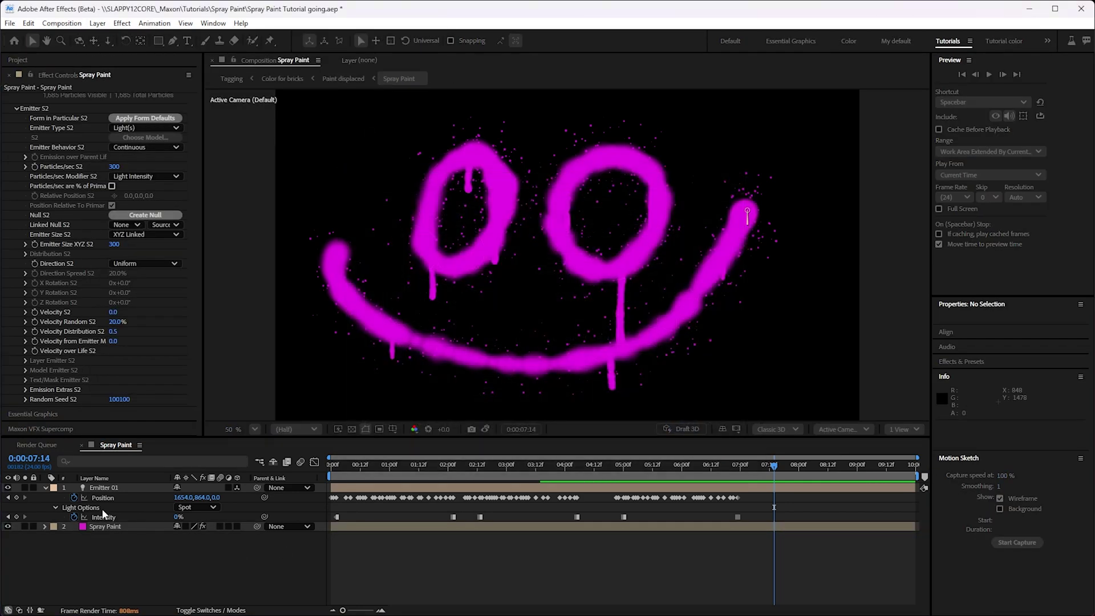
{"action": "right_click", "coordinate": [122, 490]}
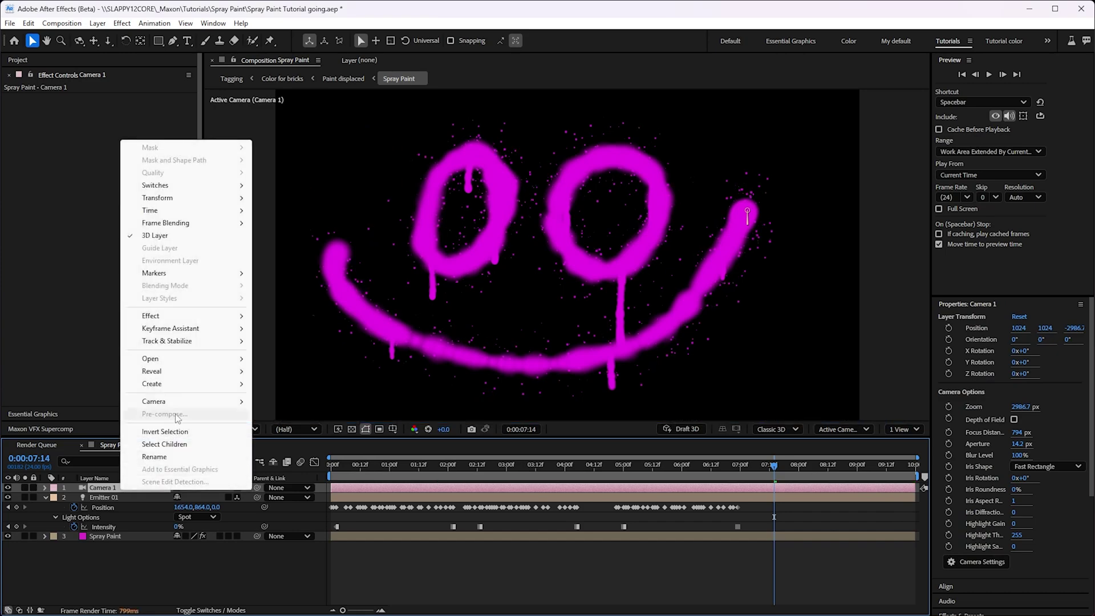
{"action": "mouse_move", "coordinate": [171, 402]}
{"action": "left_click", "coordinate": [303, 430]}
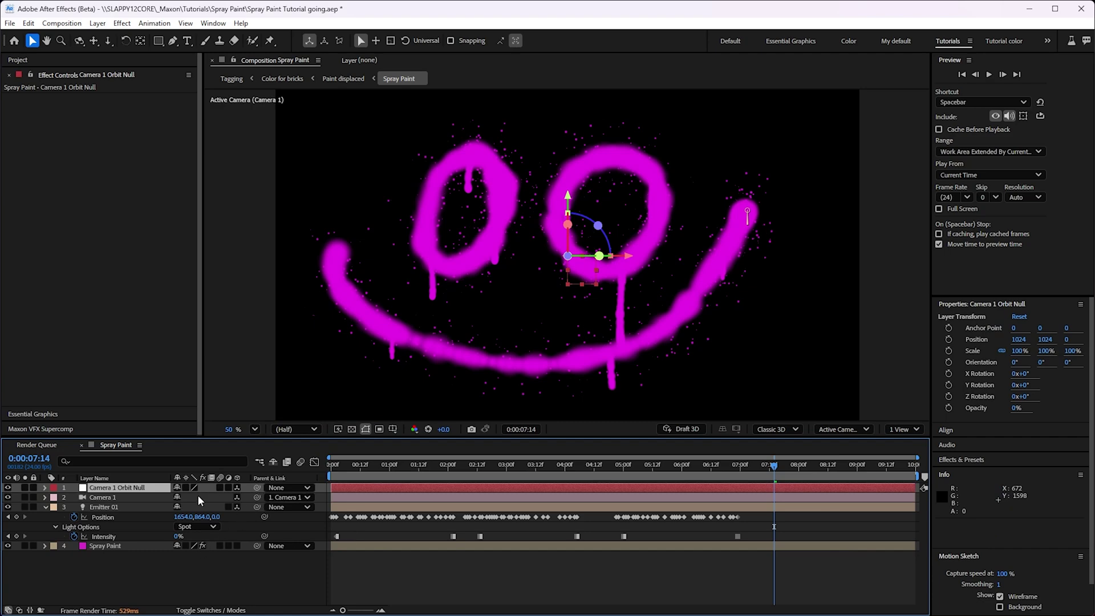
Step: Set the orbit null's Y Rotation to 45° and scrub it further around the smiley
{"action": "key", "text": "r"}
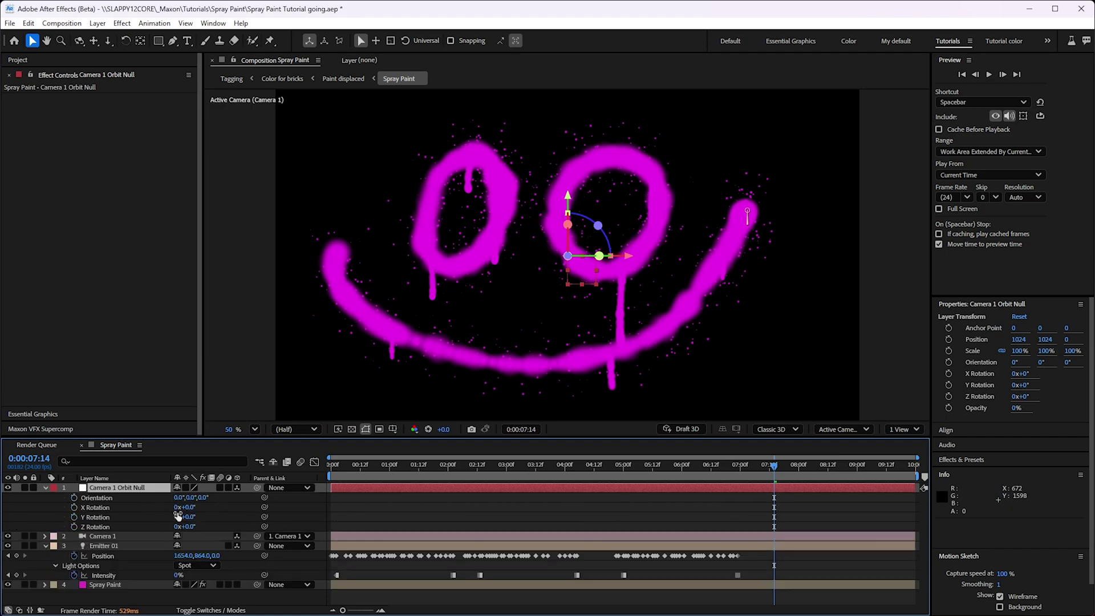
{"action": "left_click", "coordinate": [188, 516]}
{"action": "type", "text": "45"}
{"action": "key", "text": "Return"}
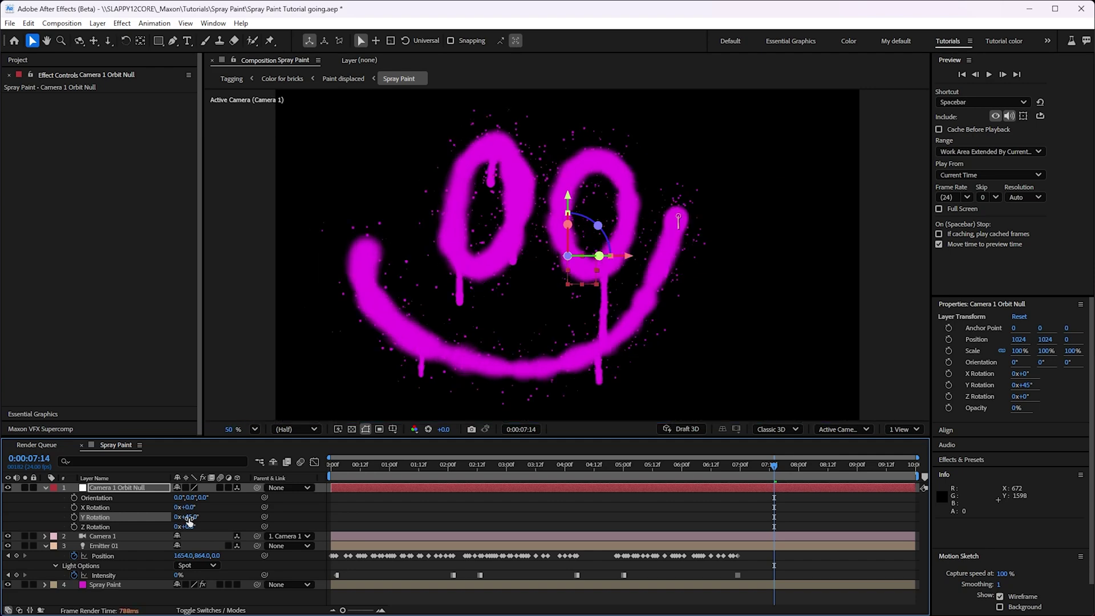
{"action": "left_click_drag", "start_coordinate": [188, 517], "coordinate": [170, 520]}
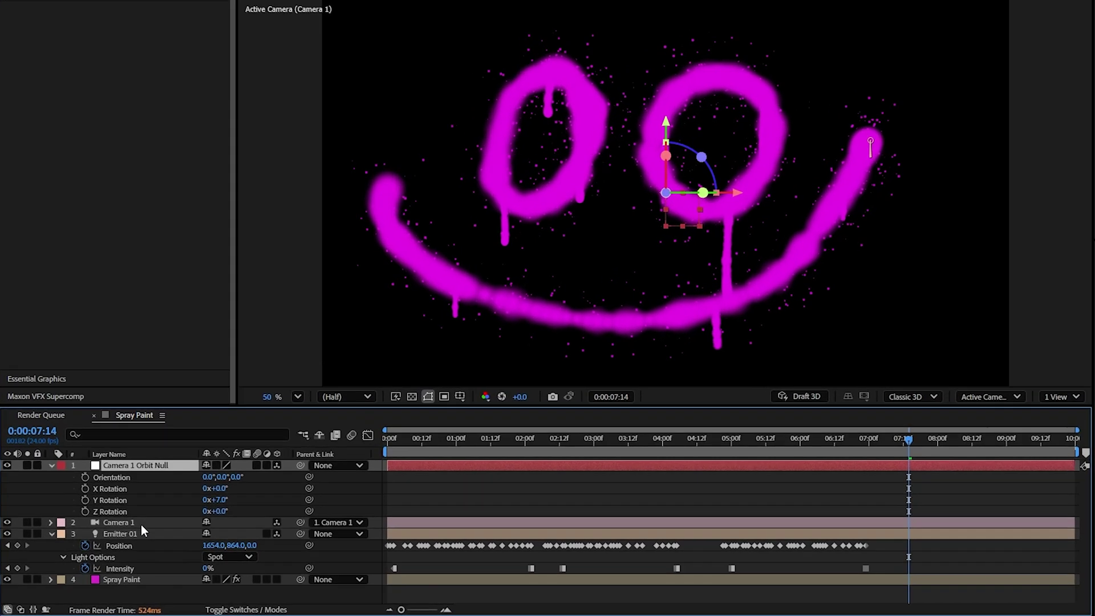
{"action": "left_click", "coordinate": [122, 537]}
Step: Delete the camera layers and apply Roughen Edges to Spray Paint with Spiky edge type
{"action": "key", "text": "Delete"}
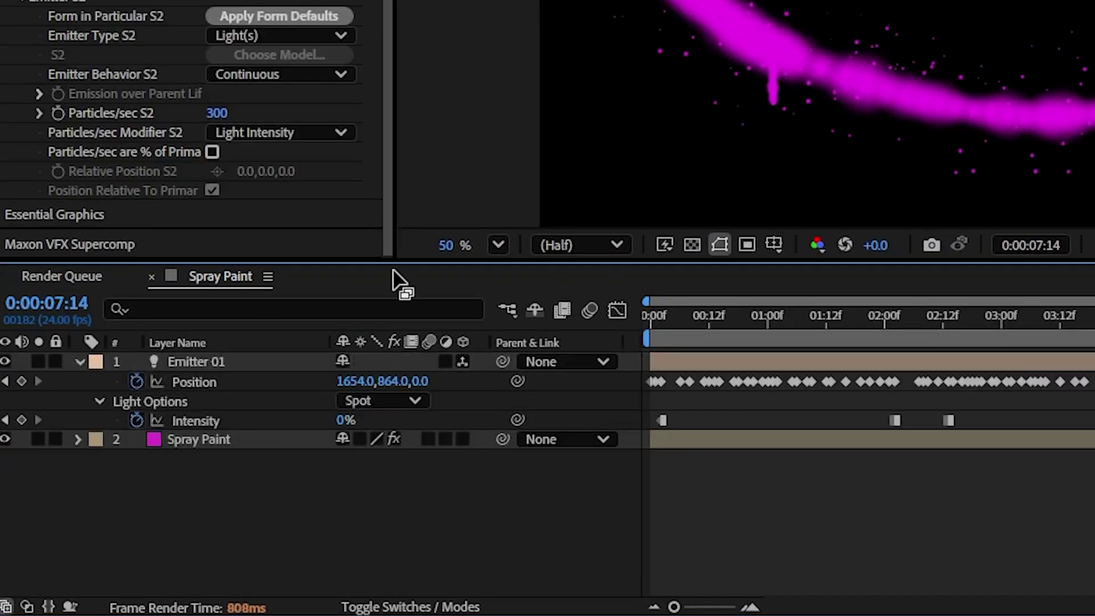
{"action": "key", "text": "ctrl+space"}
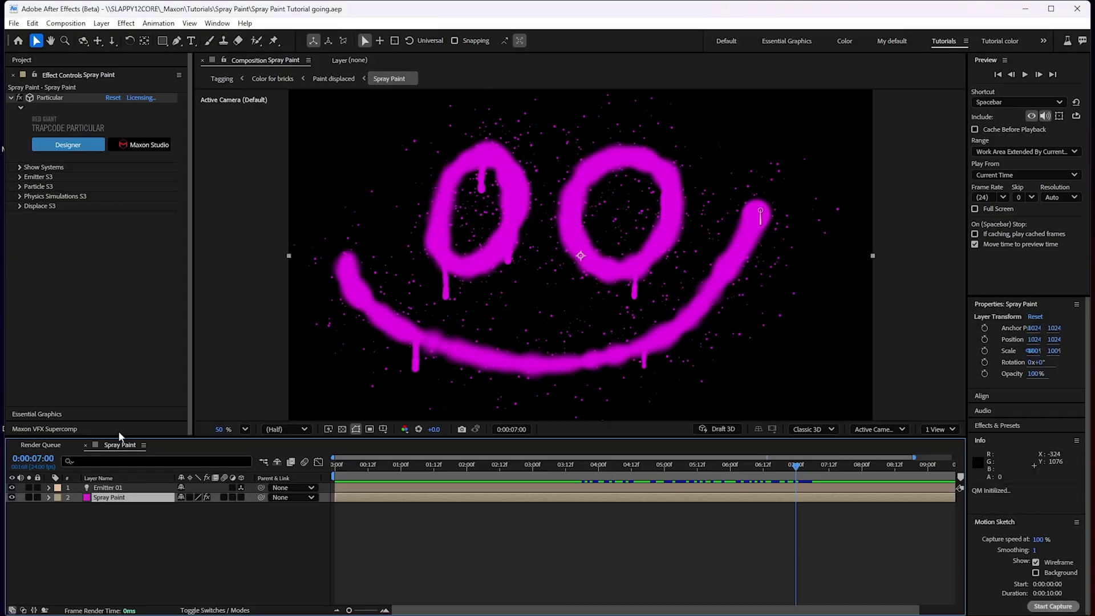
{"action": "type", "text": "rough"}
{"action": "key", "text": "Return"}
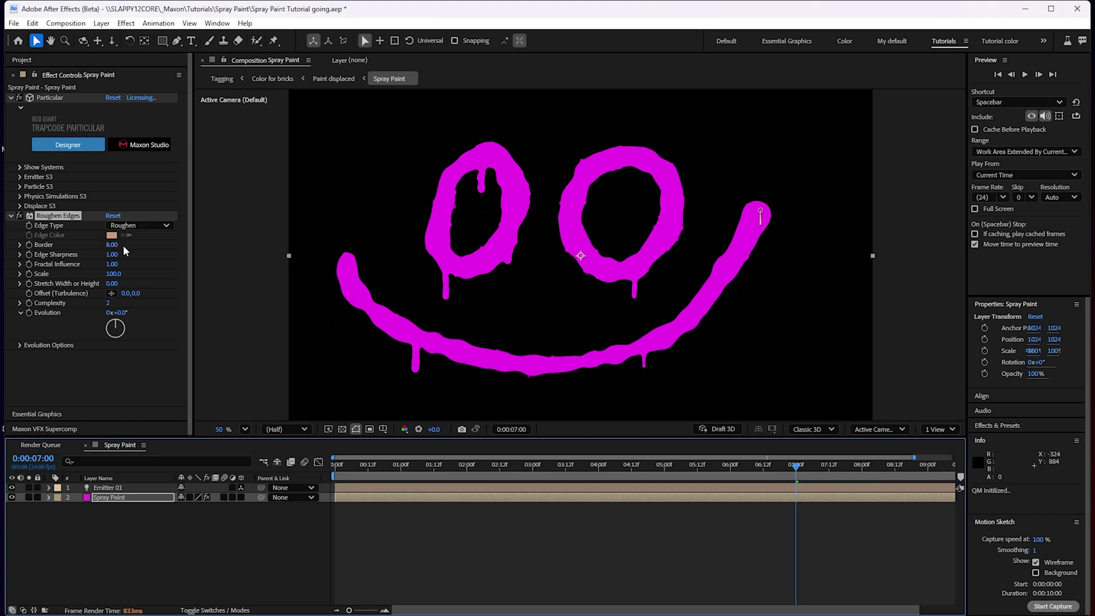
{"action": "left_click", "coordinate": [140, 225]}
{"action": "left_click", "coordinate": [151, 277]}
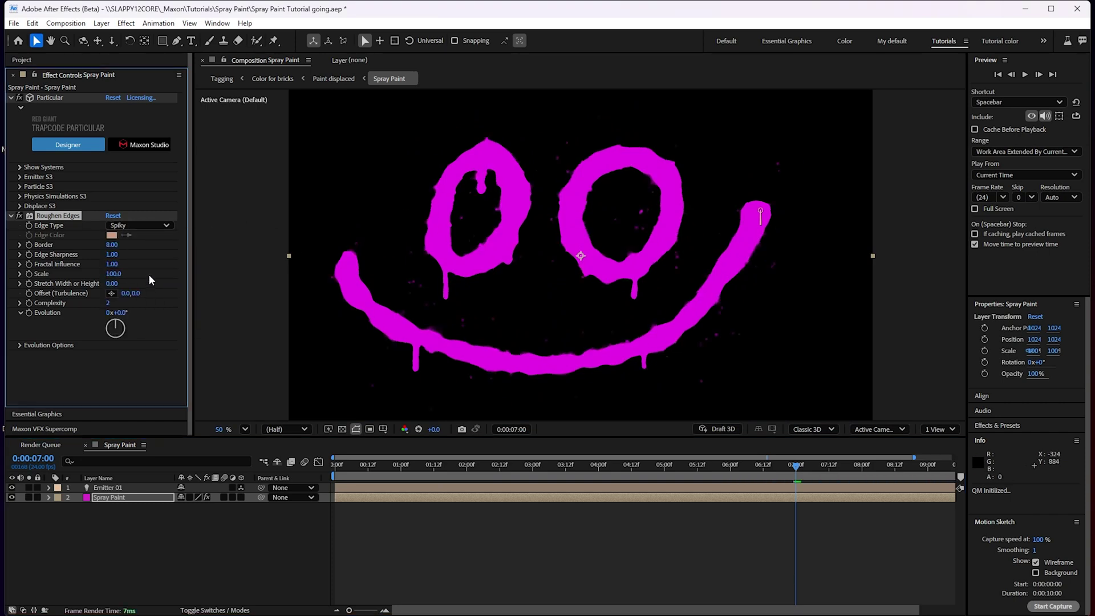
Step: Set Roughen Edges Scale 10, Border 0.10 and Edge Sharpness 5
{"action": "left_click", "coordinate": [117, 273]}
{"action": "type", "text": "10"}
{"action": "left_click", "coordinate": [114, 255]}
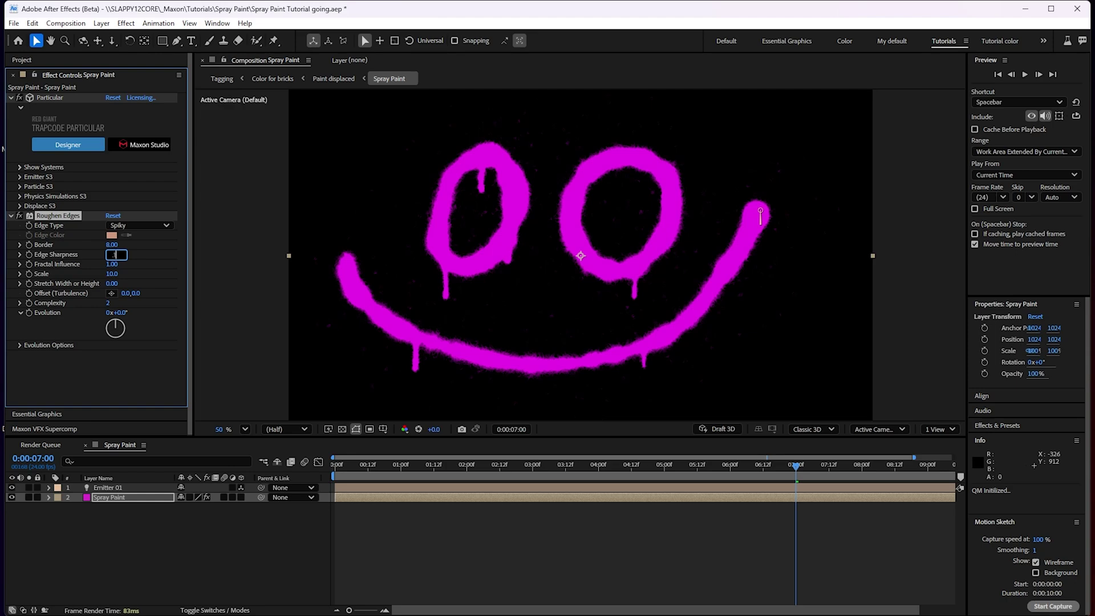
{"action": "type", "text": ".1"}
{"action": "key", "text": "Return"}
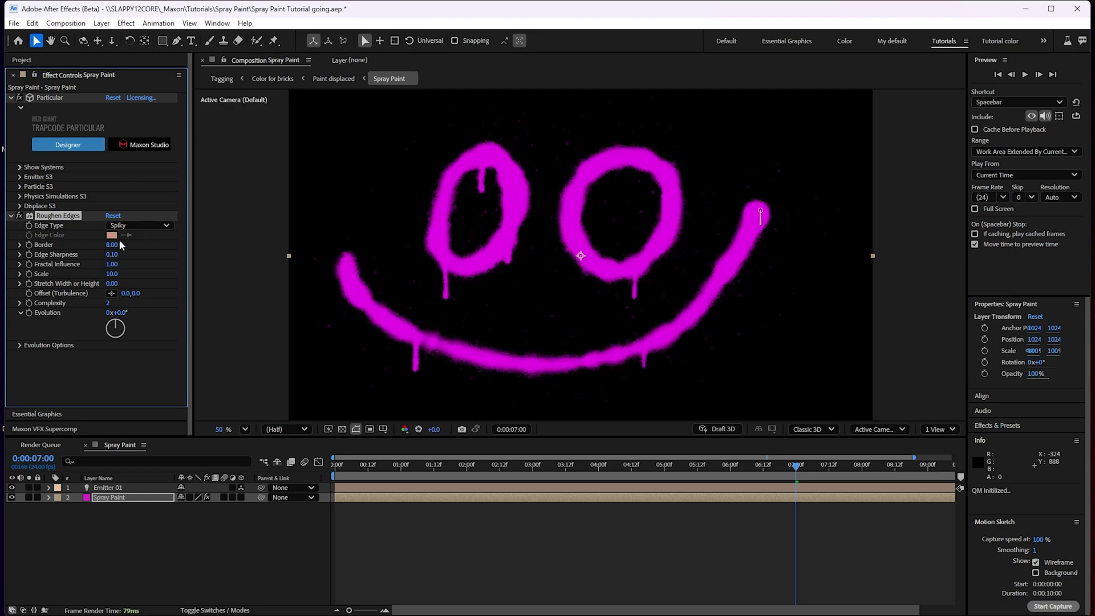
{"action": "left_click", "coordinate": [113, 245]}
{"action": "key", "text": "Return"}
{"action": "left_click", "coordinate": [117, 254]}
{"action": "key", "text": "Return"}
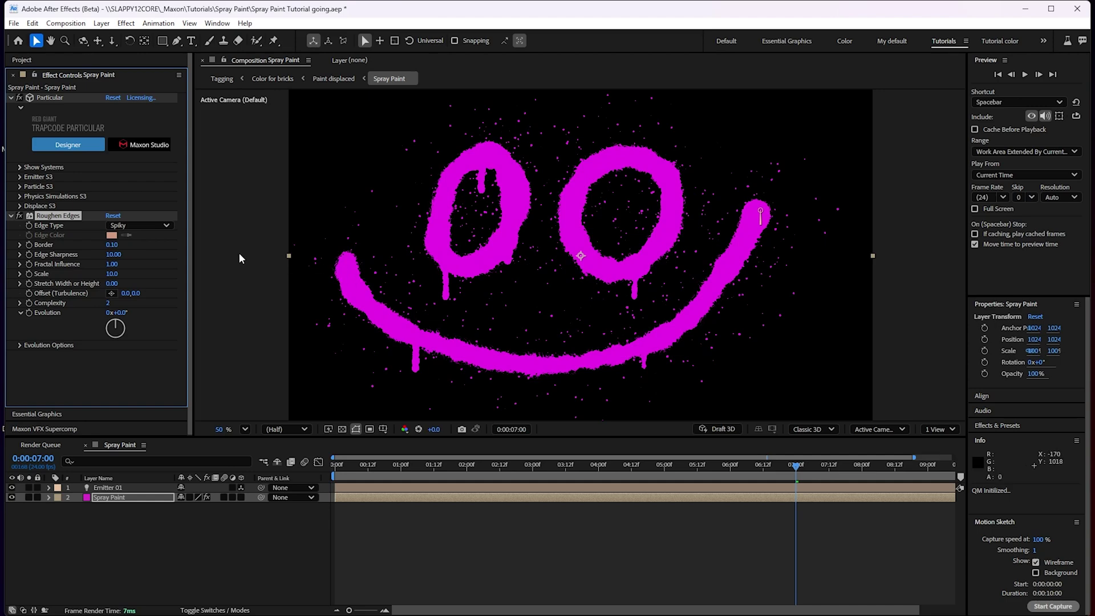
{"action": "left_click", "coordinate": [115, 255]}
{"action": "key", "text": "Return"}
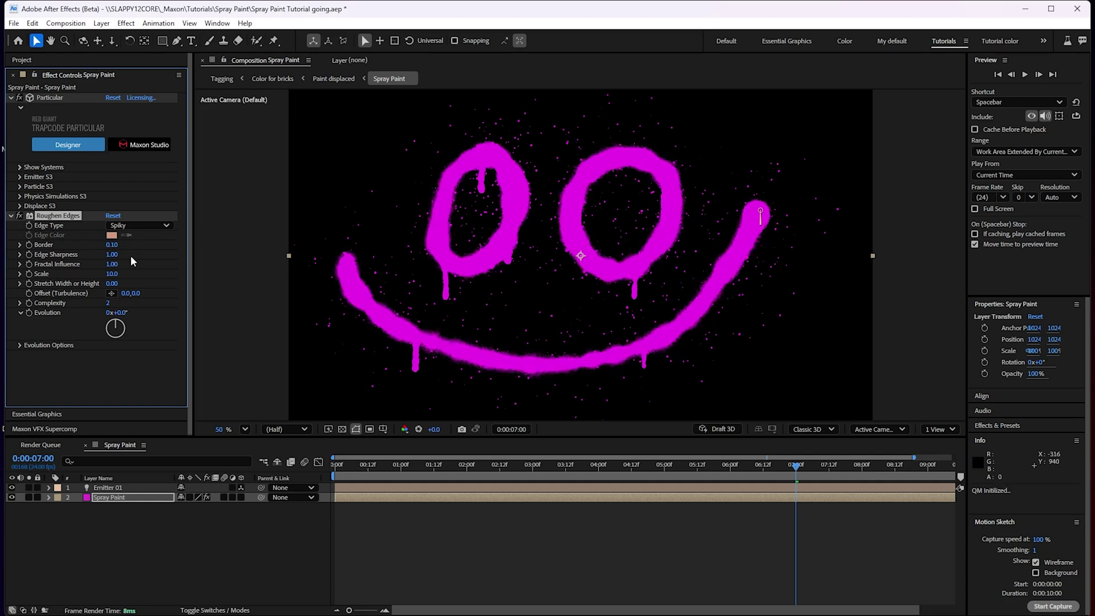
{"action": "left_click", "coordinate": [113, 254]}
{"action": "key", "text": "Return"}
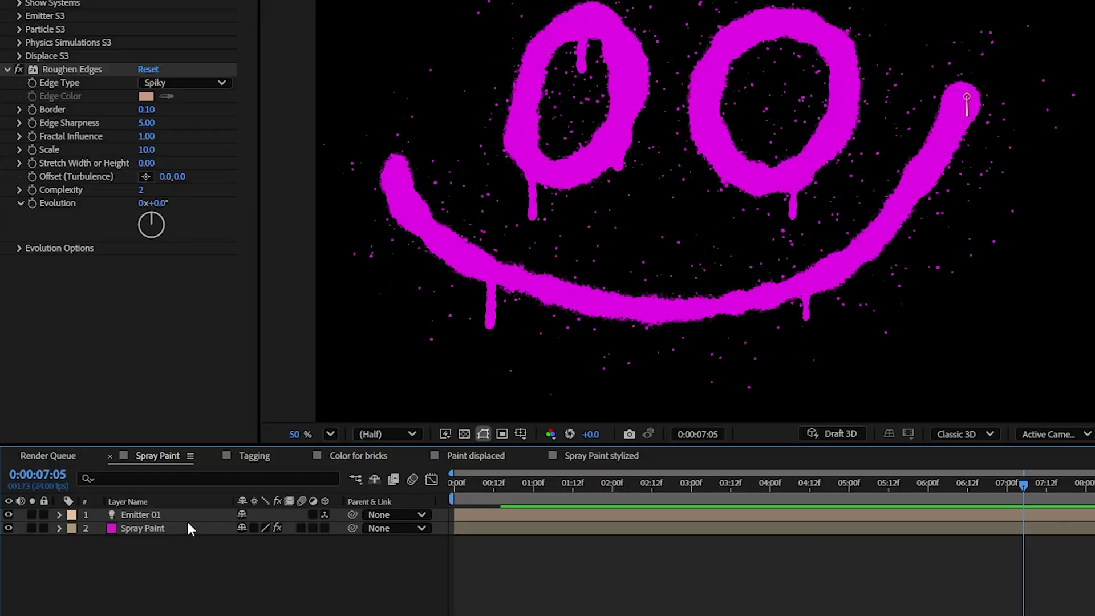
Step: Keyframe Emitter 01's light Color, keeping the magenta key at 5 seconds
{"action": "left_click", "coordinate": [171, 517]}
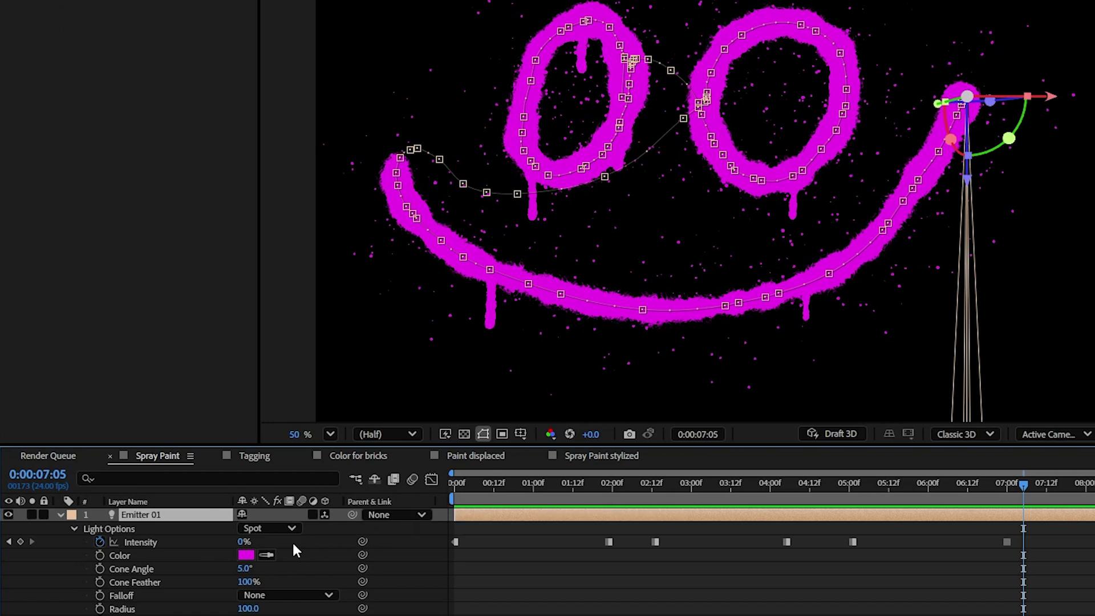
{"action": "left_click", "coordinate": [99, 555]}
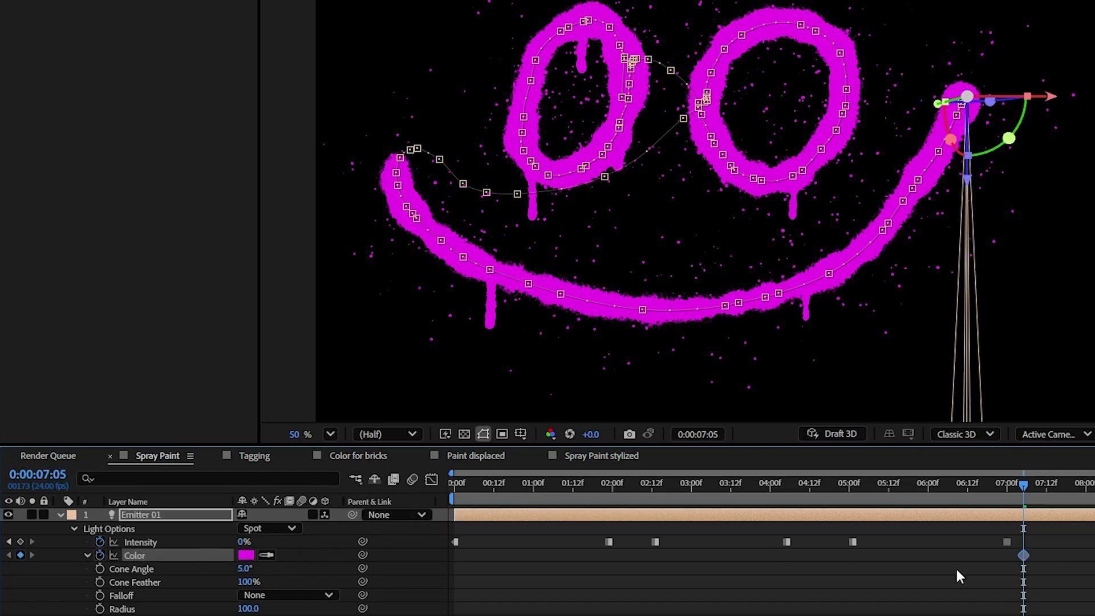
{"action": "left_click_drag", "start_coordinate": [1023, 556], "coordinate": [850, 557]}
{"action": "left_click", "coordinate": [521, 501]}
{"action": "key", "text": "Home"}
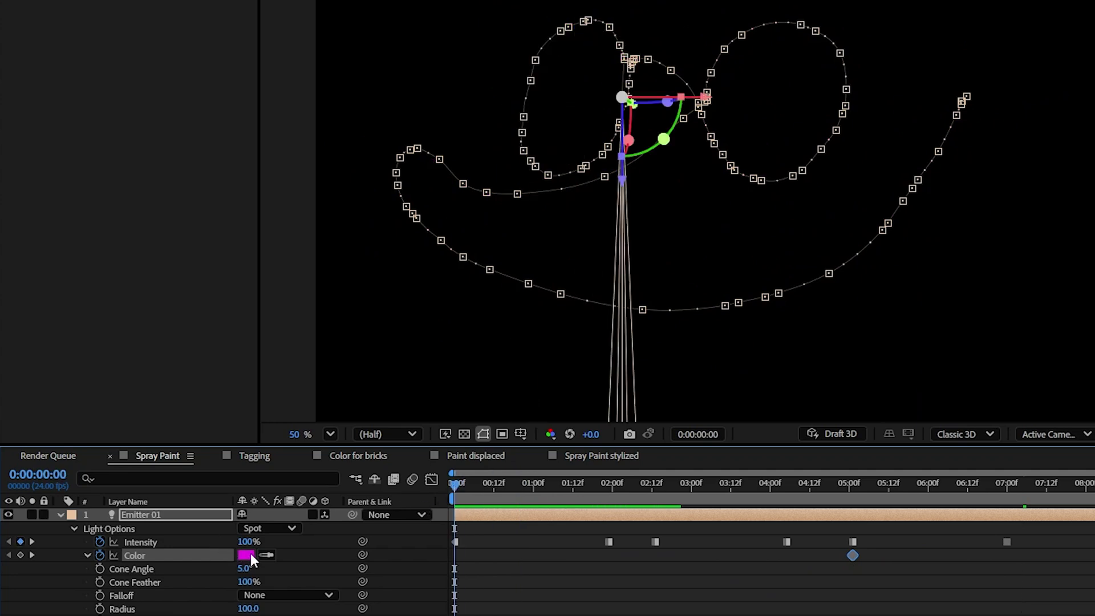
Step: Make the light colour blue at the start, holding blue until 4 seconds
{"action": "left_click", "coordinate": [245, 554]}
{"action": "left_click_drag", "start_coordinate": [795, 263], "coordinate": [828, 223]}
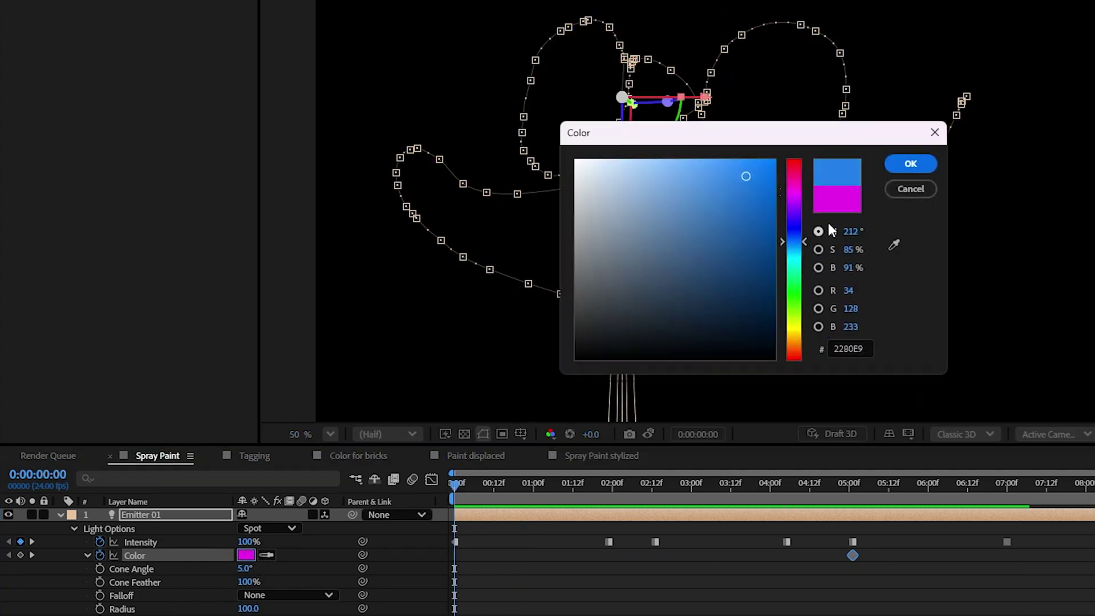
{"action": "left_click", "coordinate": [891, 165]}
{"action": "mouse_move", "coordinate": [455, 556]}
{"action": "left_mouse_down"}
{"action": "mouse_move", "coordinate": [514, 546]}
{"action": "mouse_move", "coordinate": [786, 554]}
{"action": "left_mouse_up"}
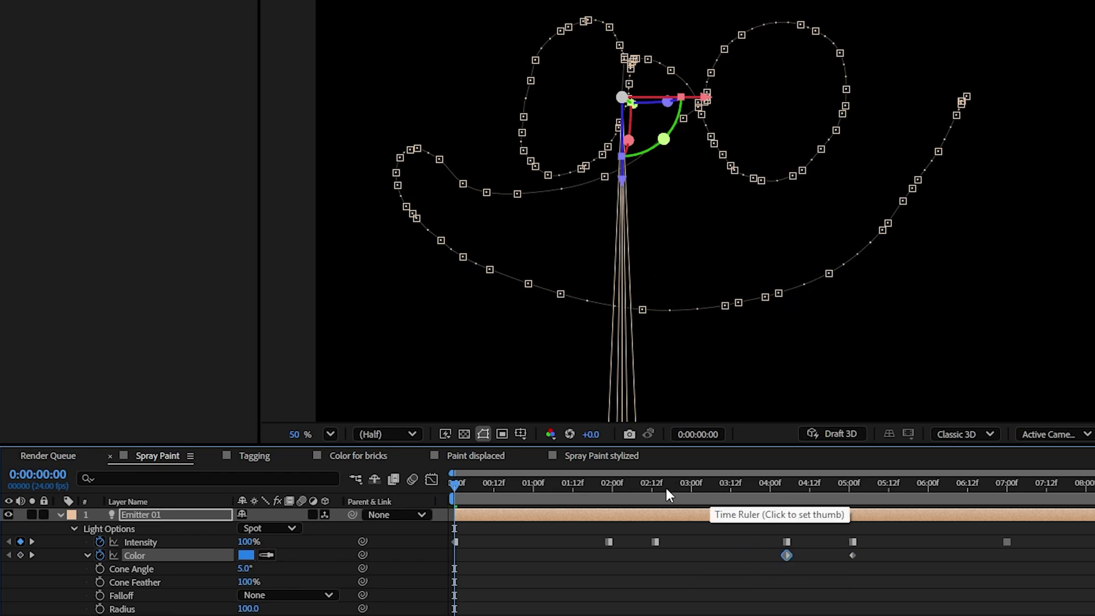
{"action": "left_click", "coordinate": [580, 487]}
{"action": "mouse_move", "coordinate": [589, 489]}
{"action": "left_mouse_down"}
{"action": "mouse_move", "coordinate": [1001, 529]}
{"action": "mouse_move", "coordinate": [1011, 495]}
{"action": "left_mouse_up"}
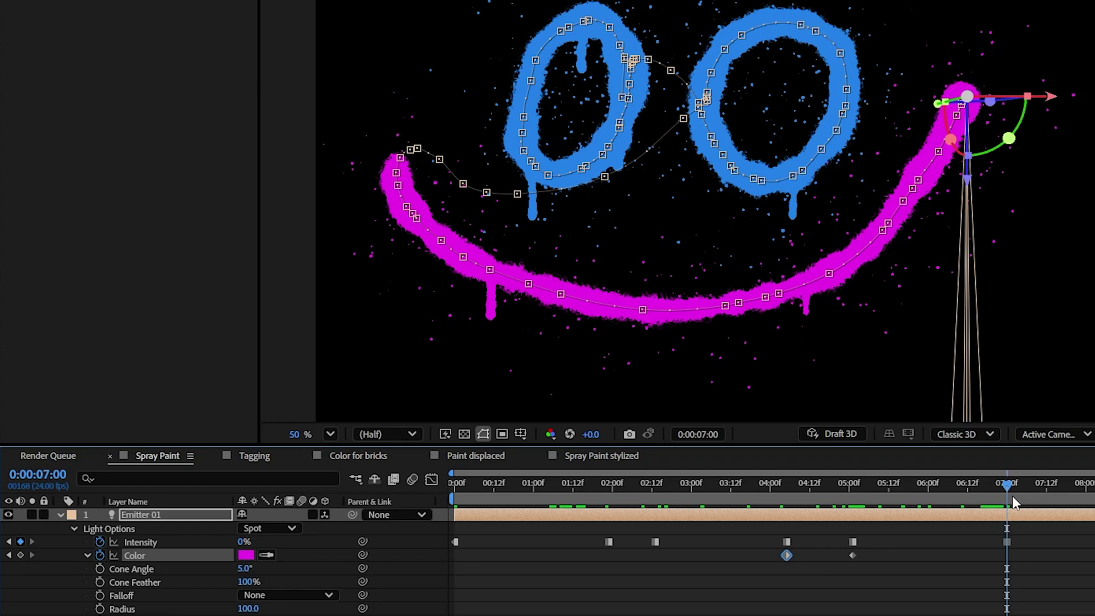
Step: Set the light colour to yellow at 7 seconds and open Looks on Spray Paint stylized
{"action": "left_click", "coordinate": [245, 555]}
{"action": "left_click", "coordinate": [792, 328]}
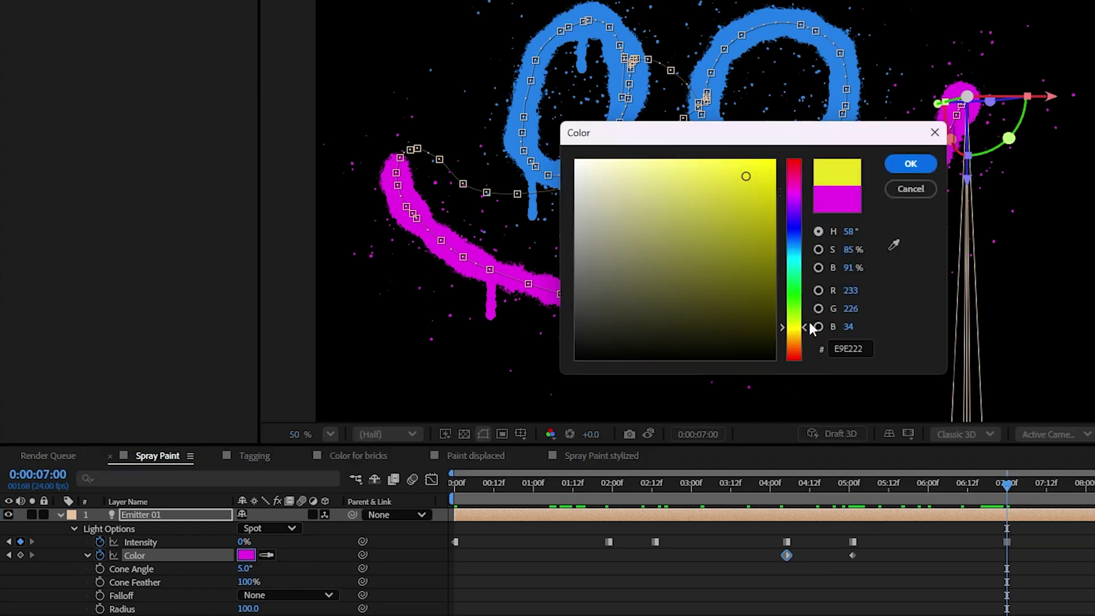
{"action": "left_click", "coordinate": [927, 169]}
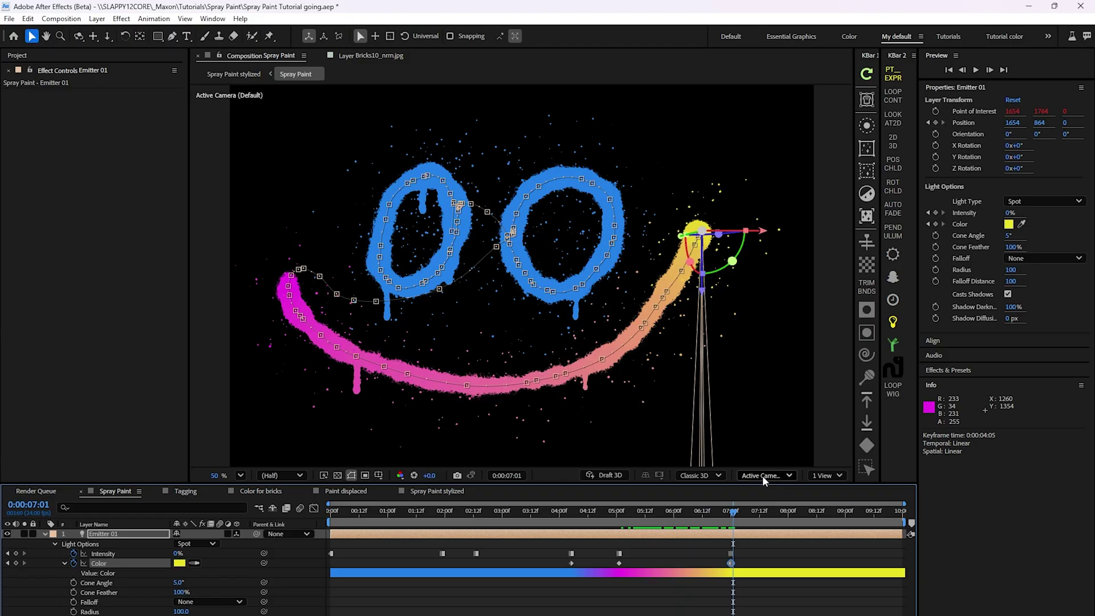
{"action": "left_click", "coordinate": [429, 491]}
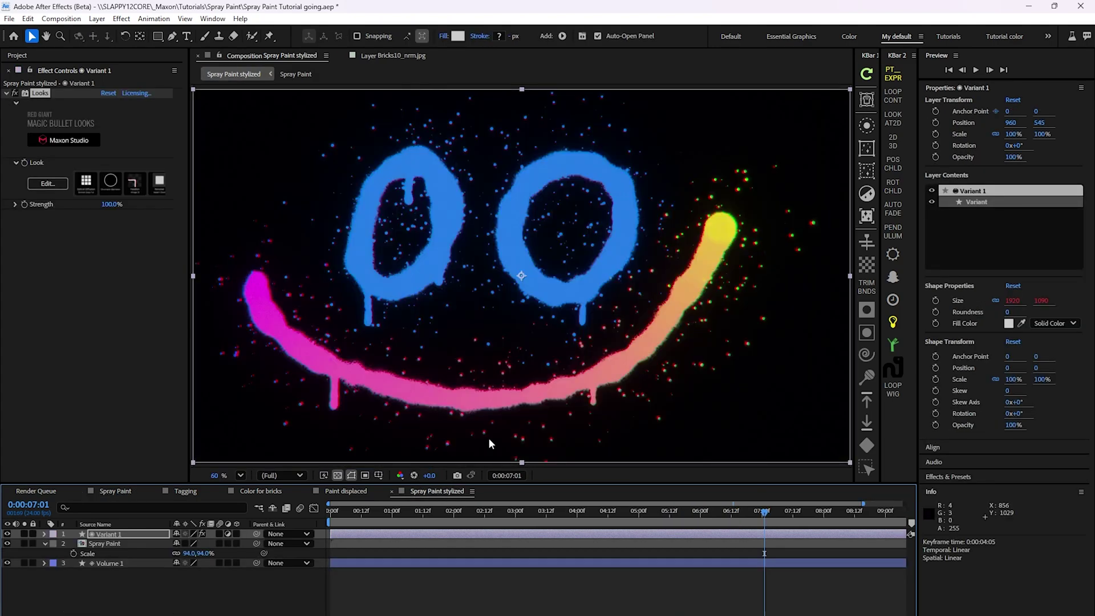
{"action": "left_click", "coordinate": [60, 186]}
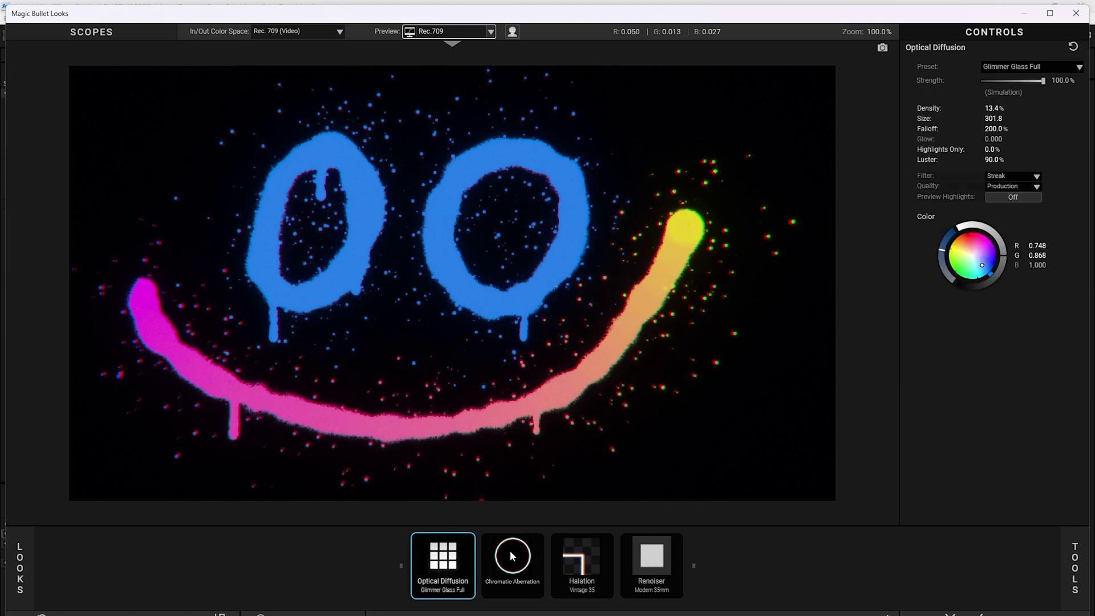
{"action": "left_click", "coordinate": [512, 557]}
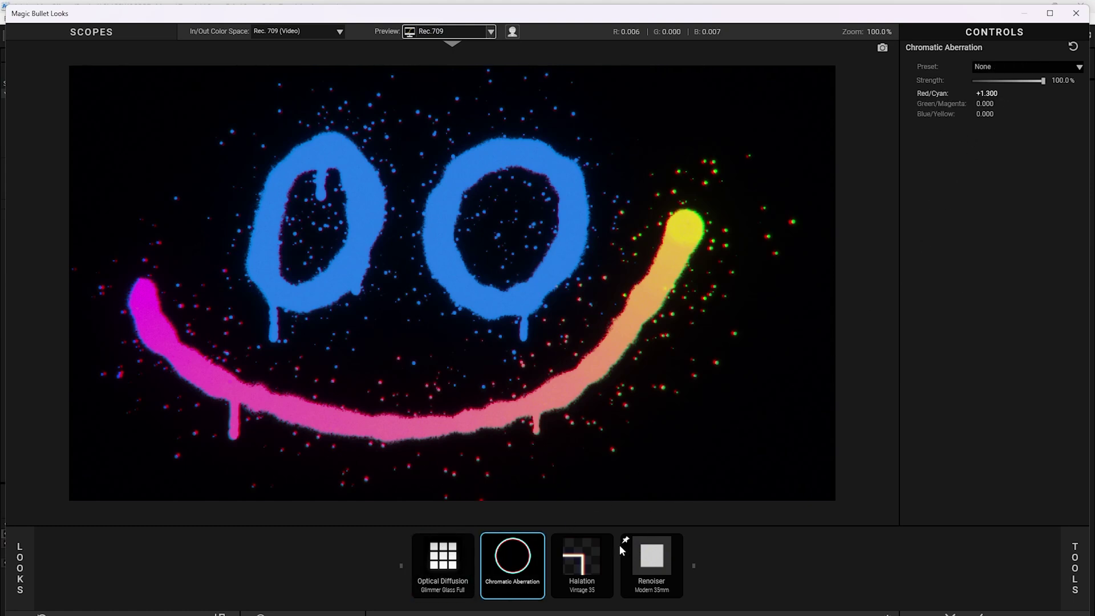
{"action": "left_click", "coordinate": [583, 565]}
{"action": "left_click", "coordinate": [659, 560]}
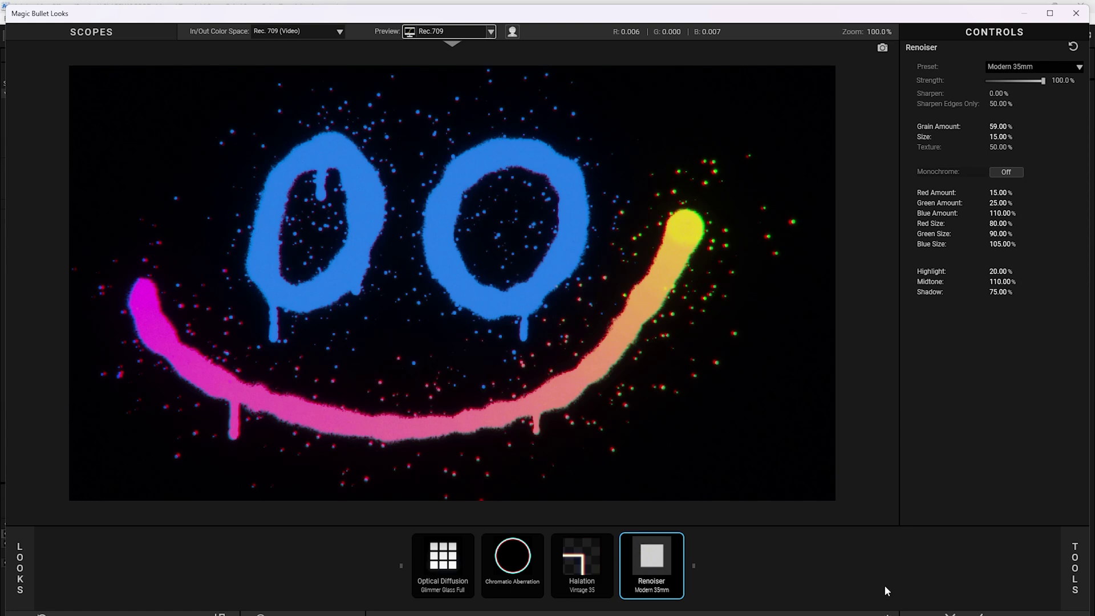
{"action": "key", "text": "b"}
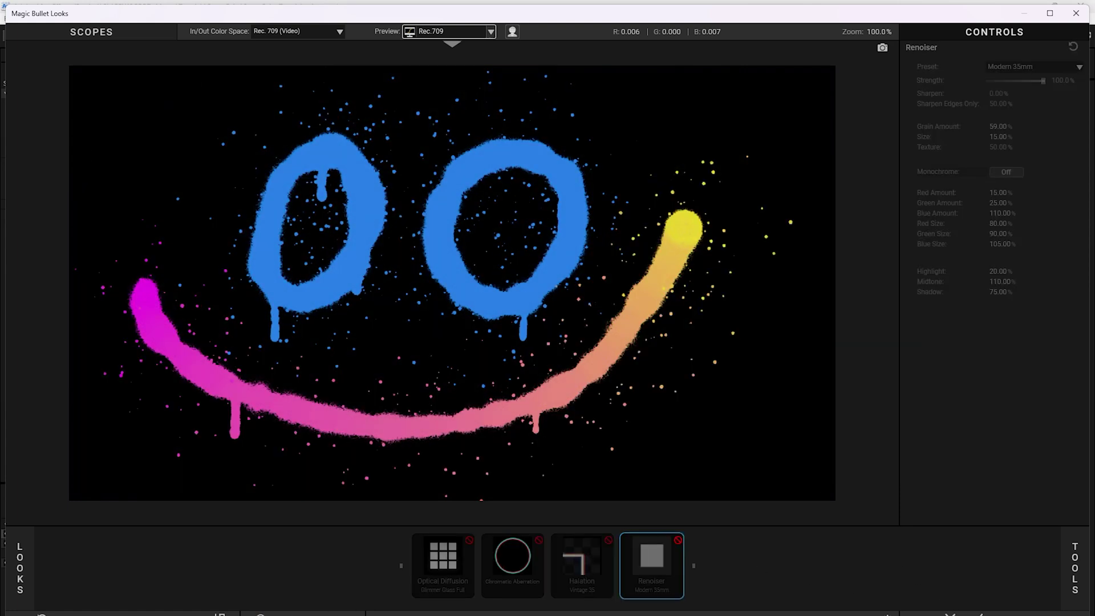
{"action": "key", "text": "b"}
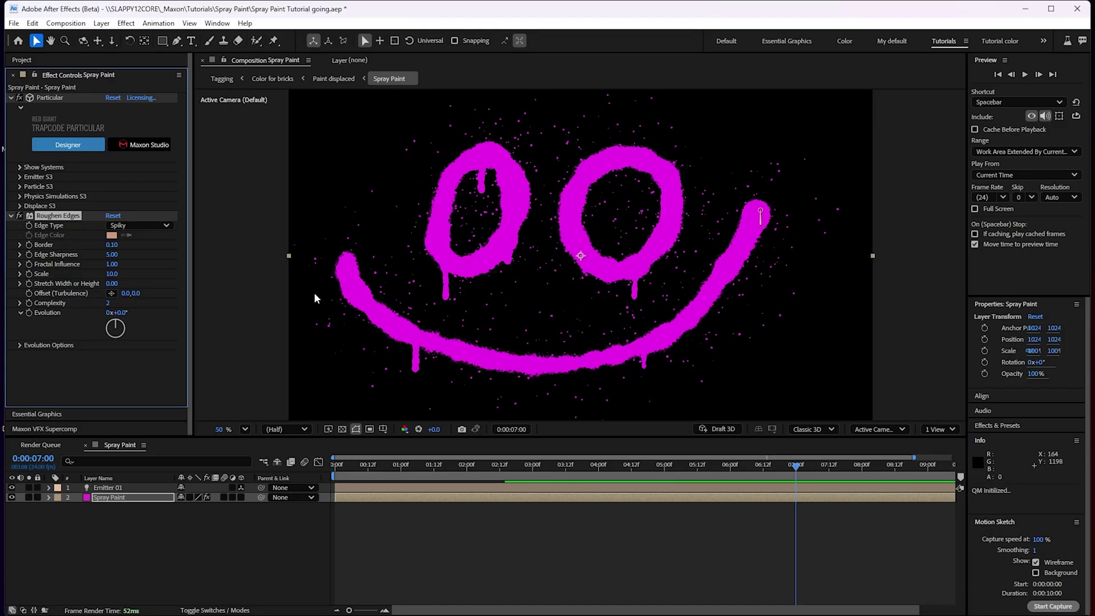
Step: Open the Tagging comp and scroll the Geo Wall layer's Effect Controls to Material M1
{"action": "left_click", "coordinate": [84, 64]}
{"action": "left_click", "coordinate": [44, 185]}
{"action": "double_click", "coordinate": [43, 185]}
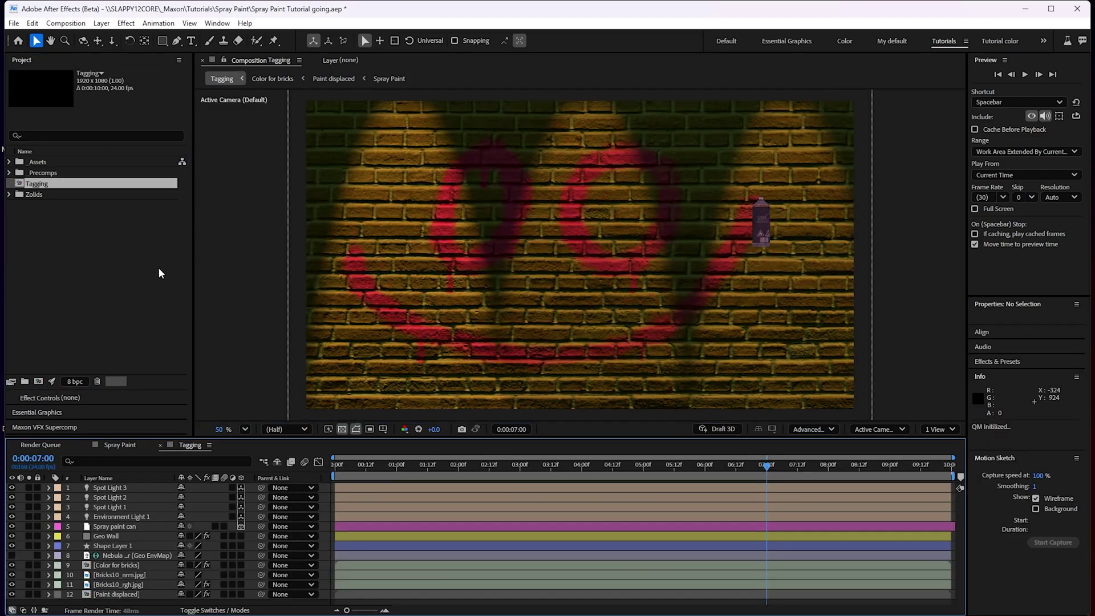
{"action": "left_click", "coordinate": [104, 535]}
{"action": "left_click", "coordinate": [99, 399]}
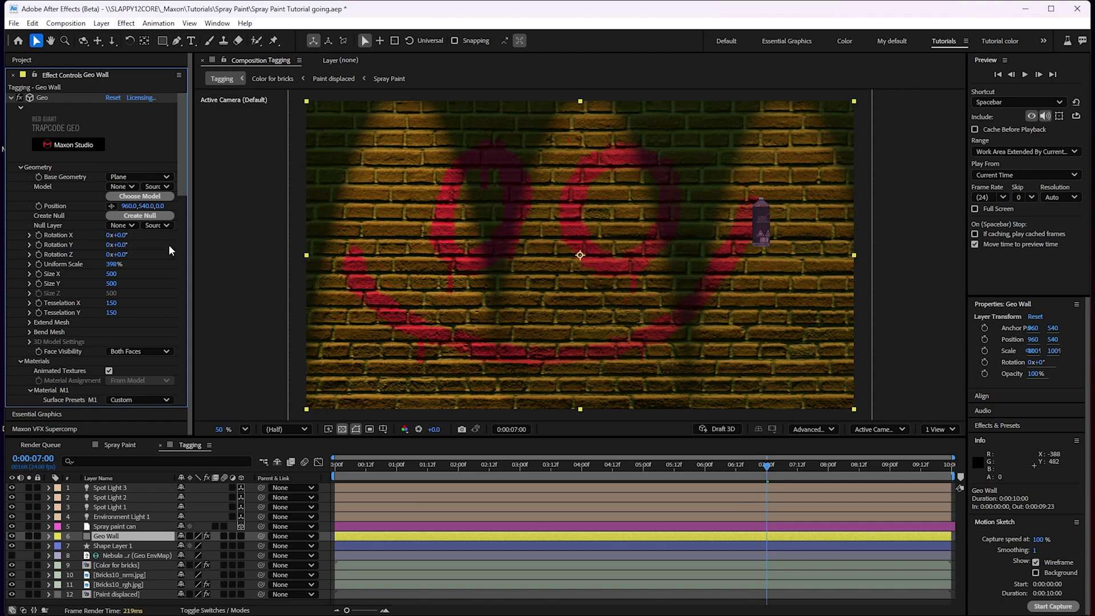
{"action": "scroll", "coordinate": [182, 216], "scroll_direction": "down", "scroll_amount": 5}
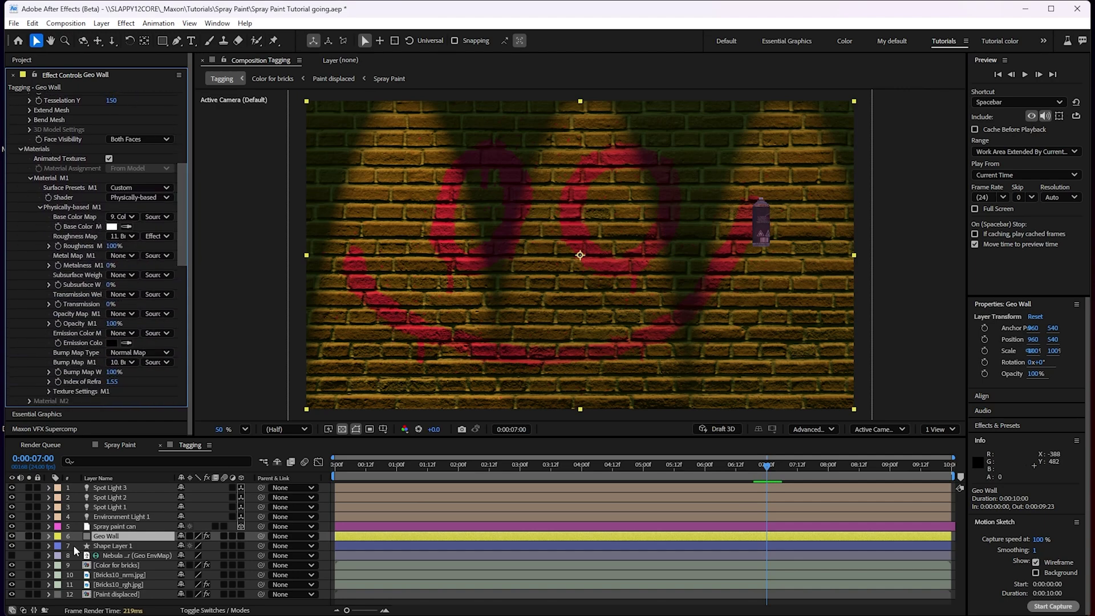
{"action": "double_click", "coordinate": [121, 565]}
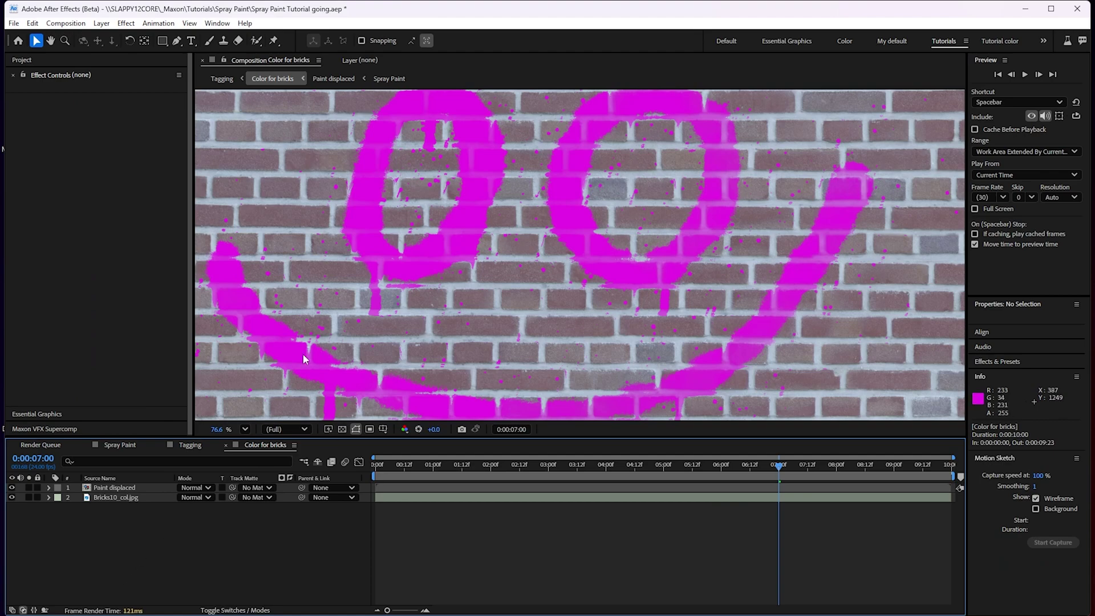
{"action": "double_click", "coordinate": [117, 488]}
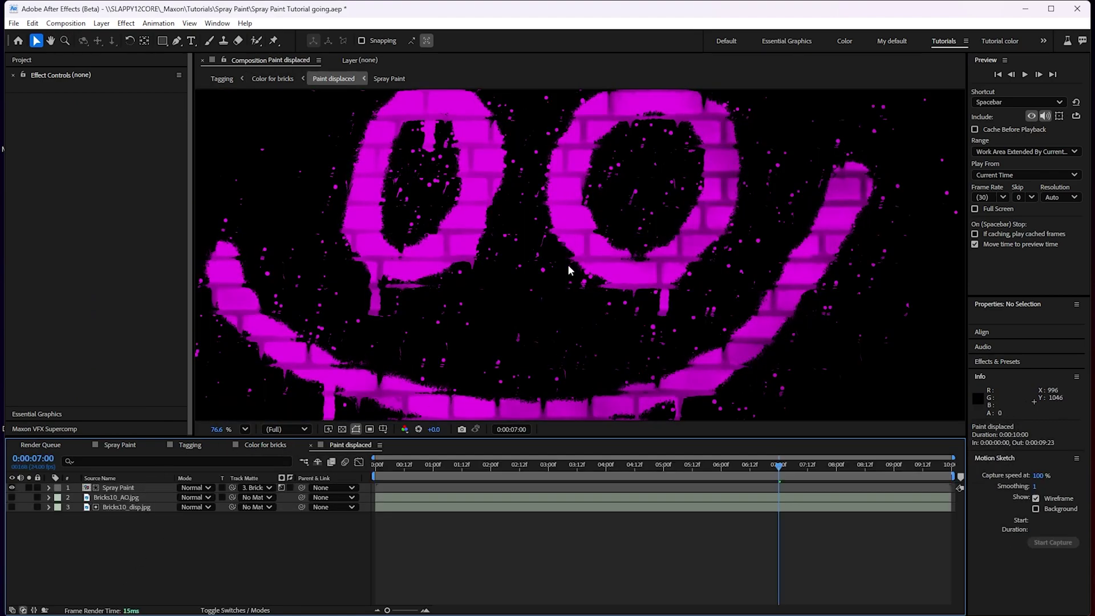
{"action": "left_click", "coordinate": [110, 494]}
{"action": "double_click", "coordinate": [120, 488]}
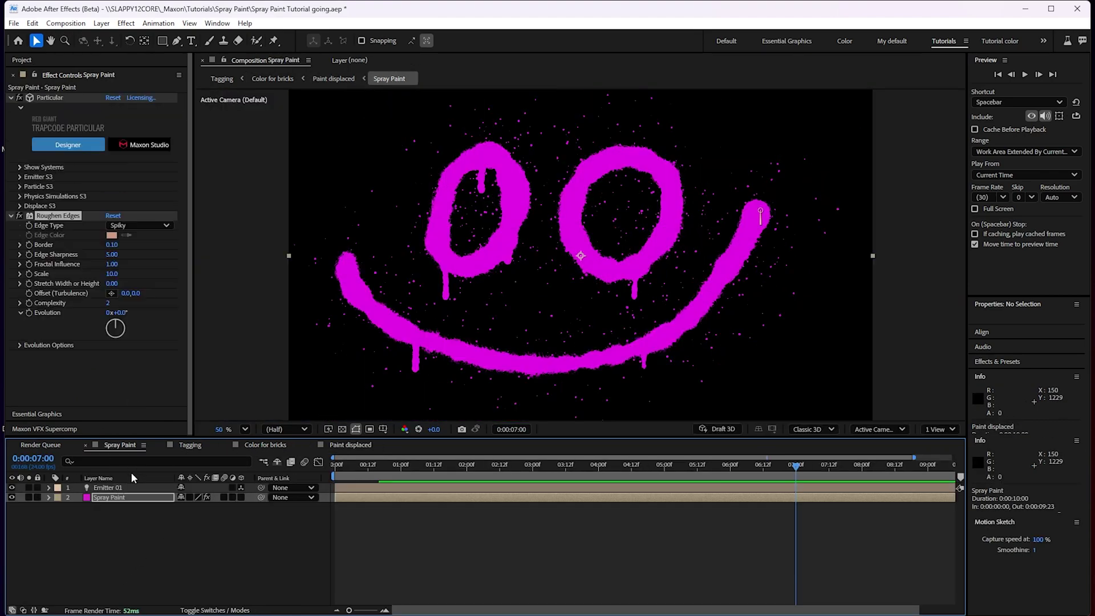
{"action": "left_click", "coordinate": [345, 447]}
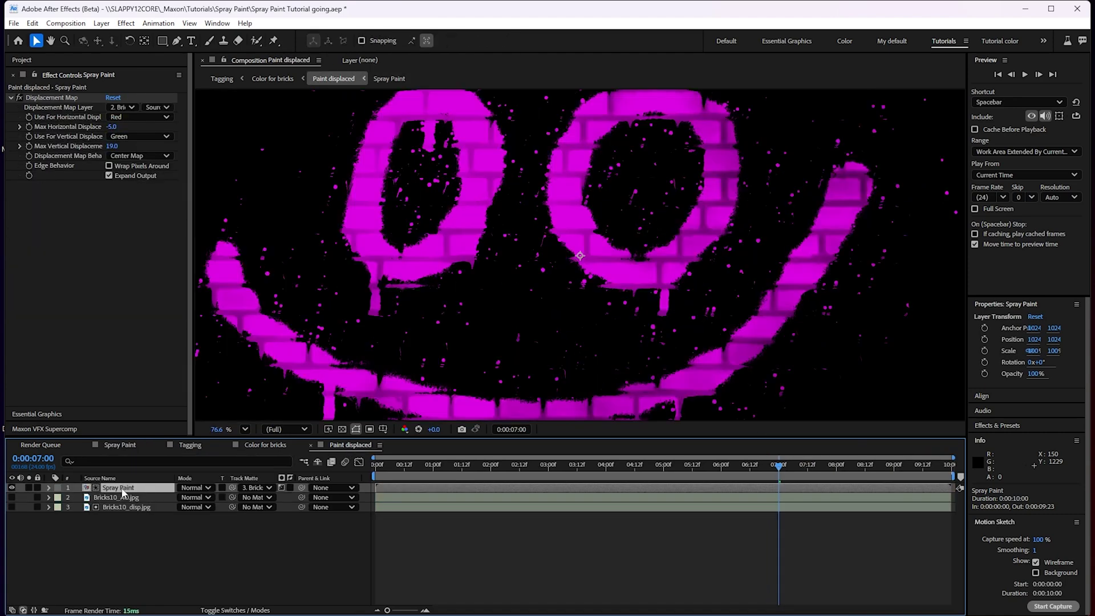
{"action": "left_click", "coordinate": [116, 499]}
{"action": "left_click", "coordinate": [12, 497]}
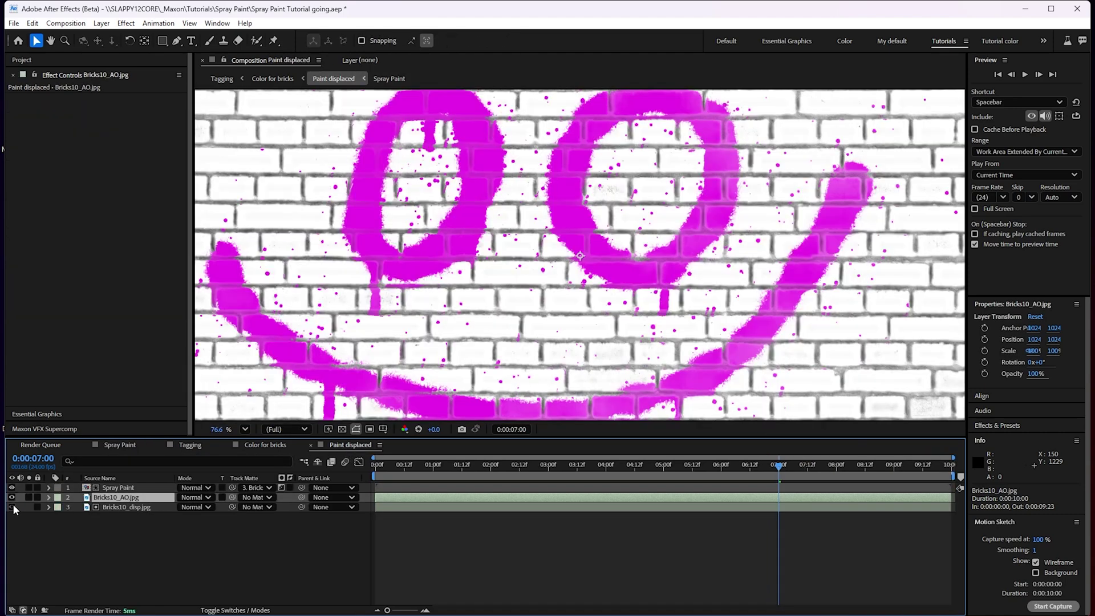
{"action": "left_click", "coordinate": [12, 497]}
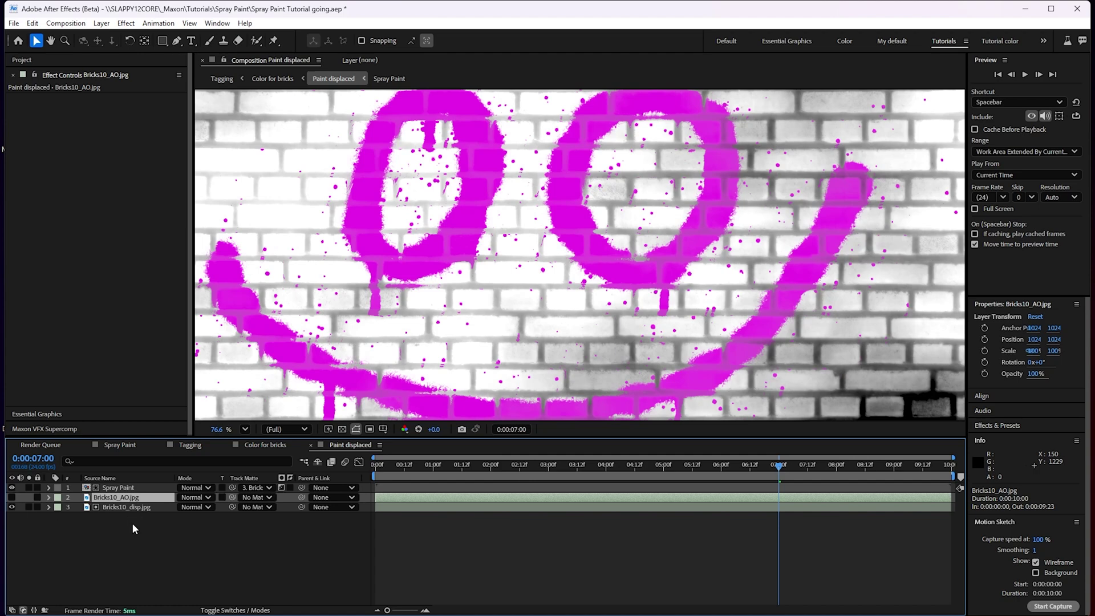
{"action": "left_click", "coordinate": [12, 507]}
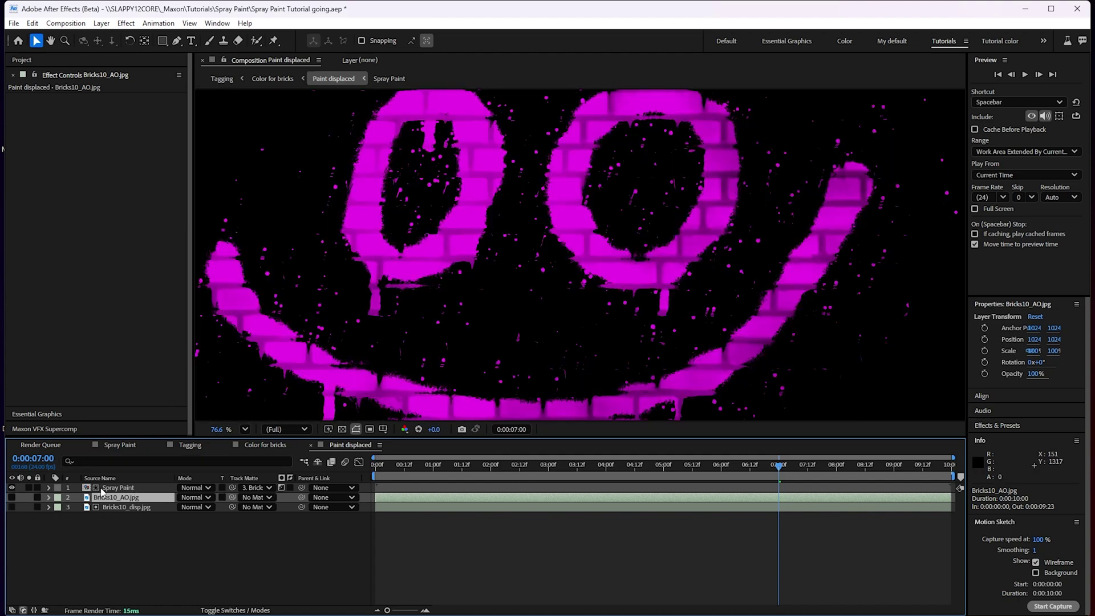
{"action": "left_click", "coordinate": [111, 488]}
{"action": "left_click", "coordinate": [19, 98]}
{"action": "left_click", "coordinate": [20, 97]}
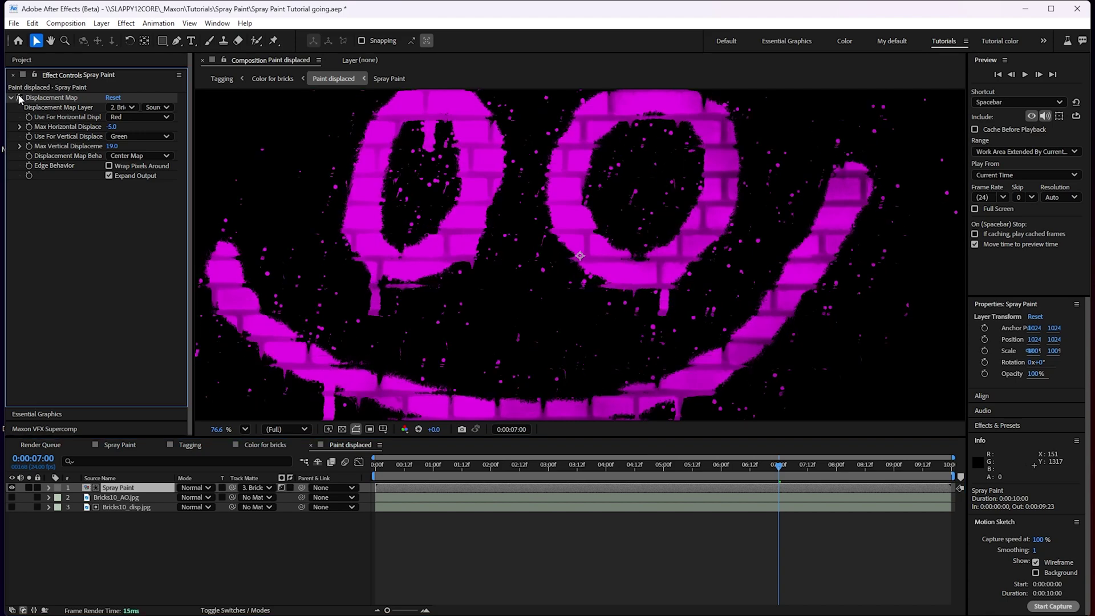
{"action": "left_click", "coordinate": [19, 98]}
{"action": "left_click", "coordinate": [19, 98]}
{"action": "left_click", "coordinate": [266, 445]}
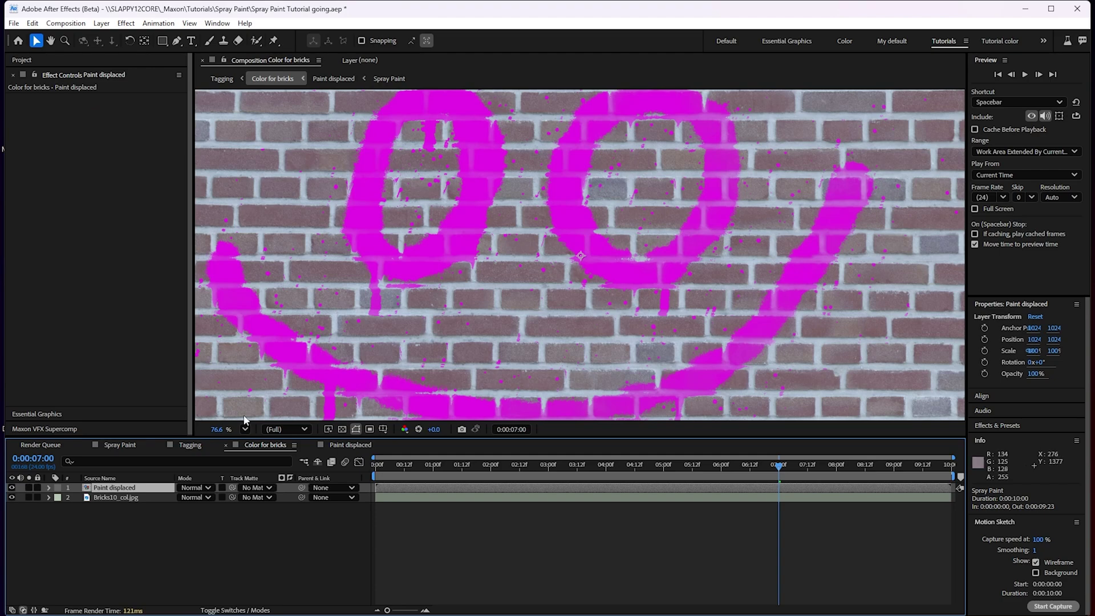
{"action": "left_click", "coordinate": [191, 446]}
Step: View the Bricks10_rgh.jpg and Bricks10_nrm.jpg textures in the Layer viewer
{"action": "left_click", "coordinate": [109, 536]}
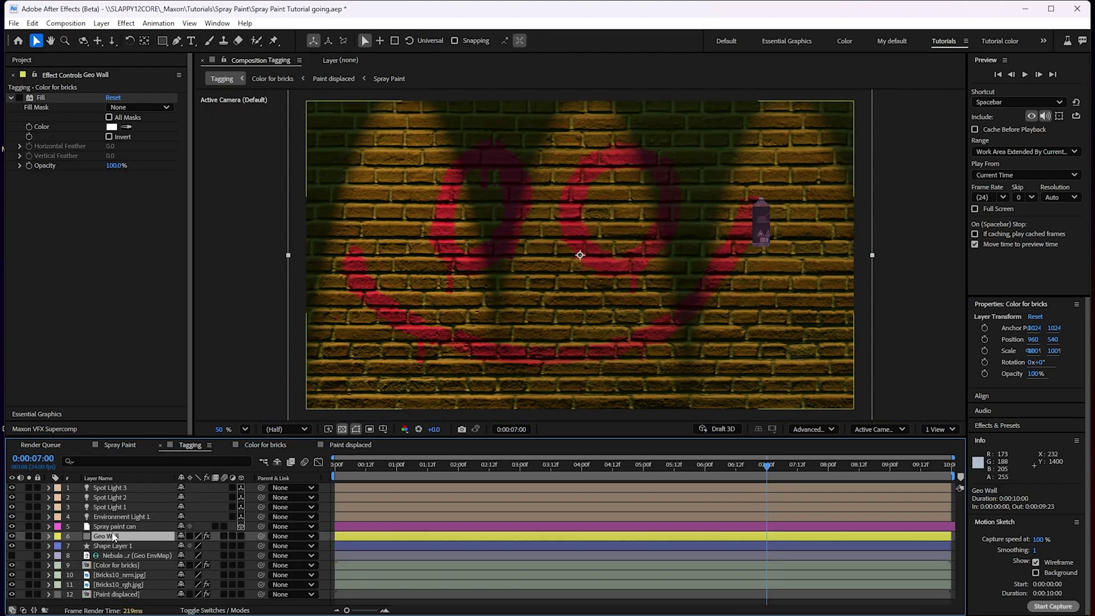
{"action": "left_click_drag", "start_coordinate": [181, 165], "coordinate": [186, 261]}
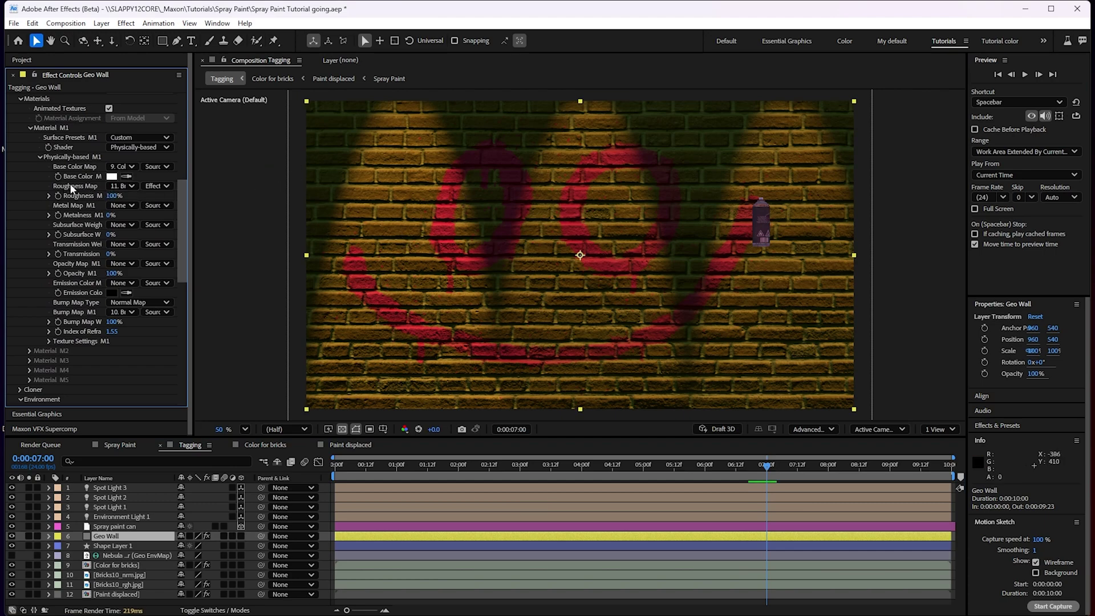
{"action": "double_click", "coordinate": [116, 584]}
{"action": "double_click", "coordinate": [122, 575]}
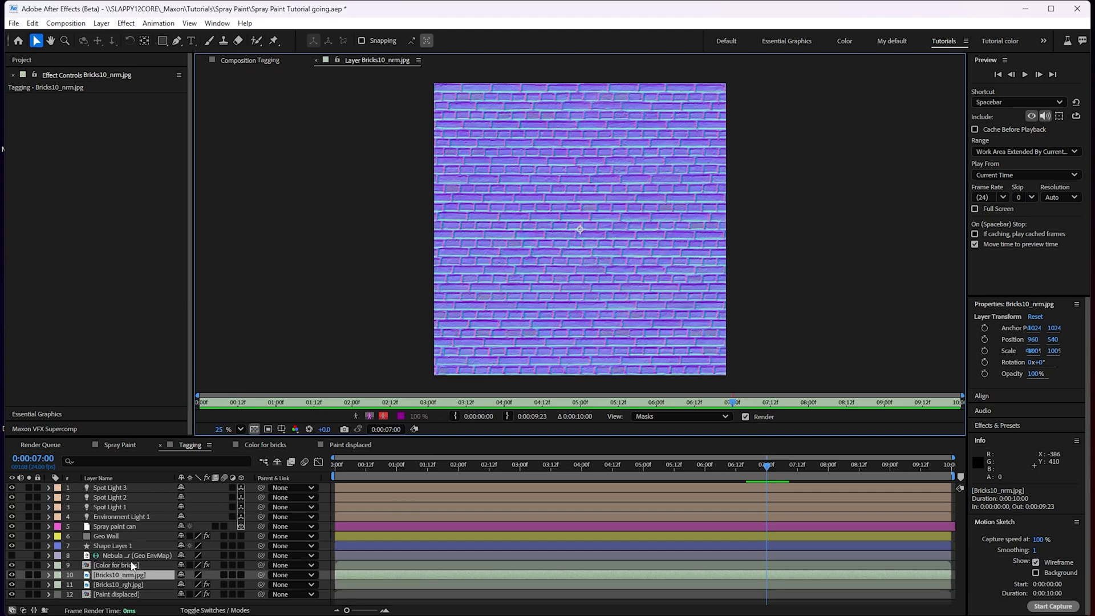
Step: Return to the Tagging composition and select the Spray paint can layer
{"action": "left_click", "coordinate": [111, 536]}
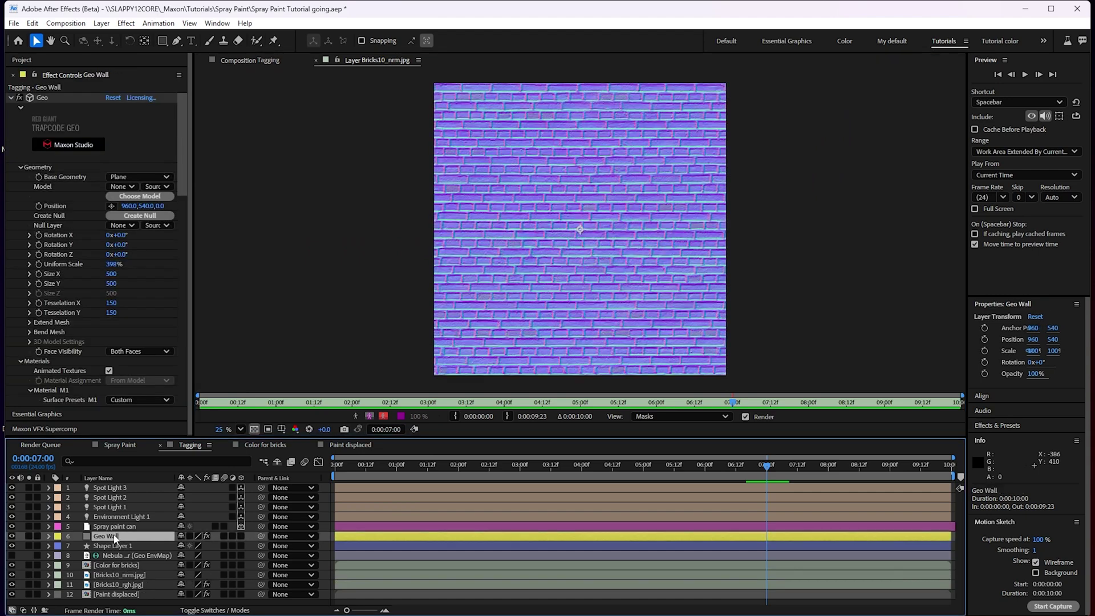
{"action": "left_click", "coordinate": [256, 61]}
{"action": "scroll", "coordinate": [166, 277], "scroll_direction": "down", "scroll_amount": 10}
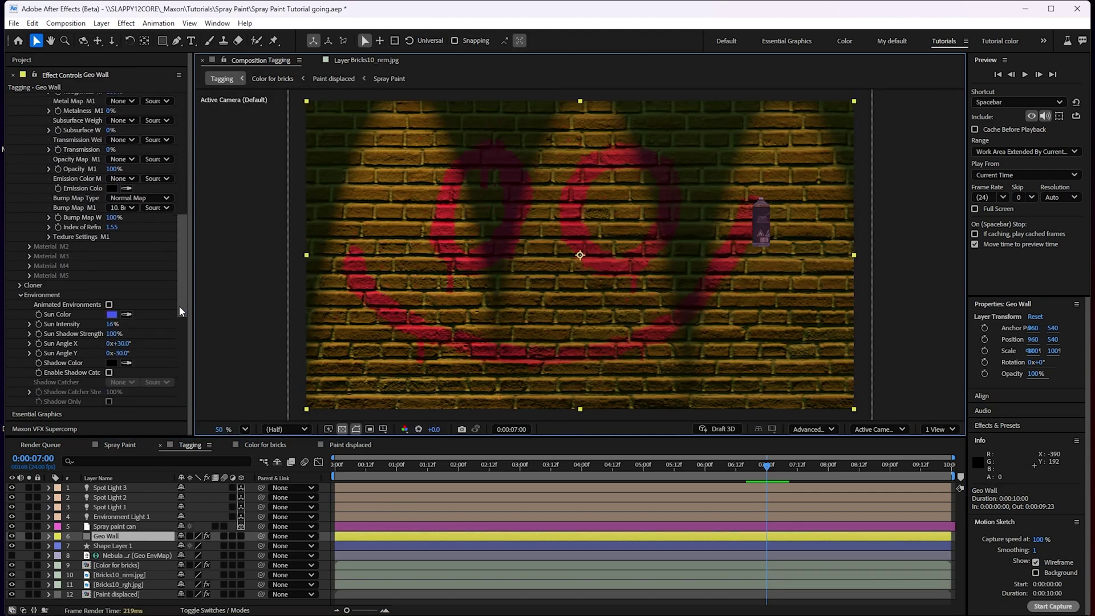
{"action": "scroll", "coordinate": [145, 222], "scroll_direction": "up", "scroll_amount": 3}
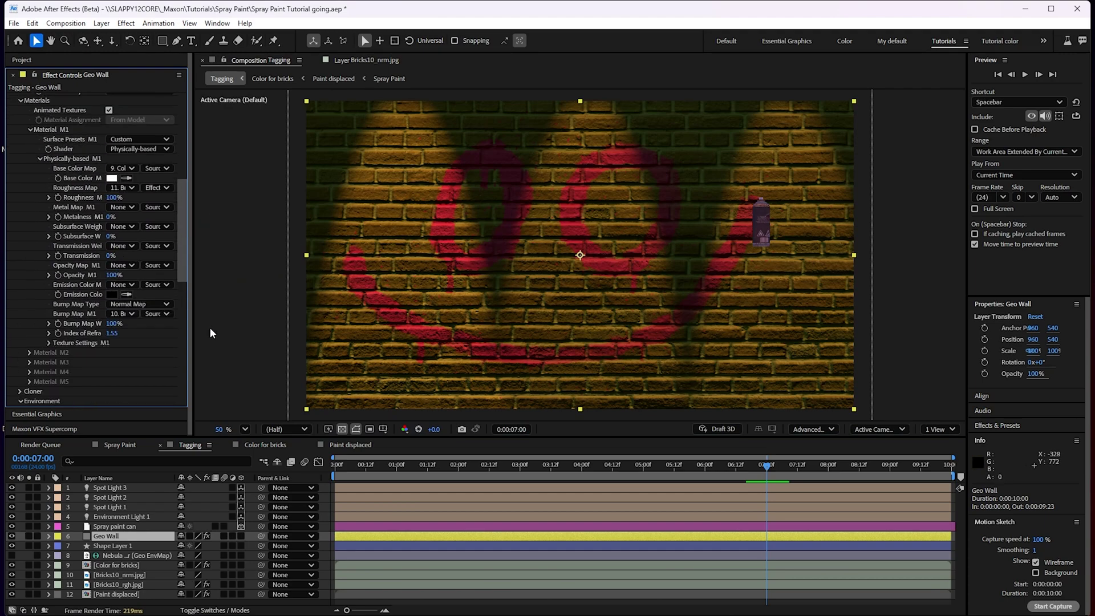
{"action": "left_click", "coordinate": [114, 527]}
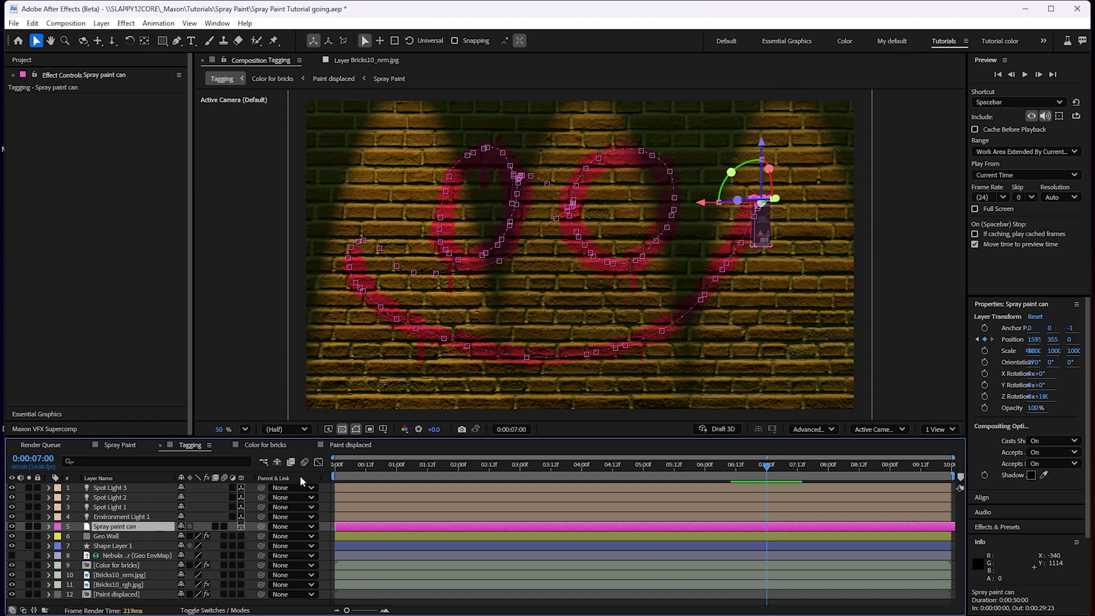
Step: Play the preview from 0:00:00:00 and stop it at 0:00:03:10, partway through the smiley
{"action": "left_click_drag", "start_coordinate": [342, 464], "coordinate": [329, 466]}
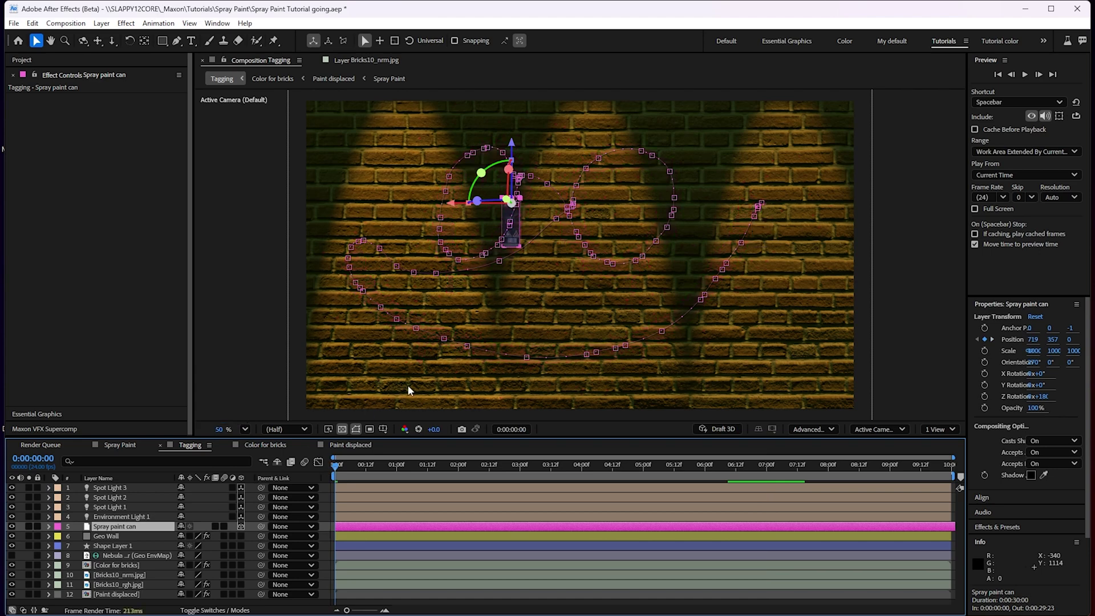
{"action": "key", "text": "space"}
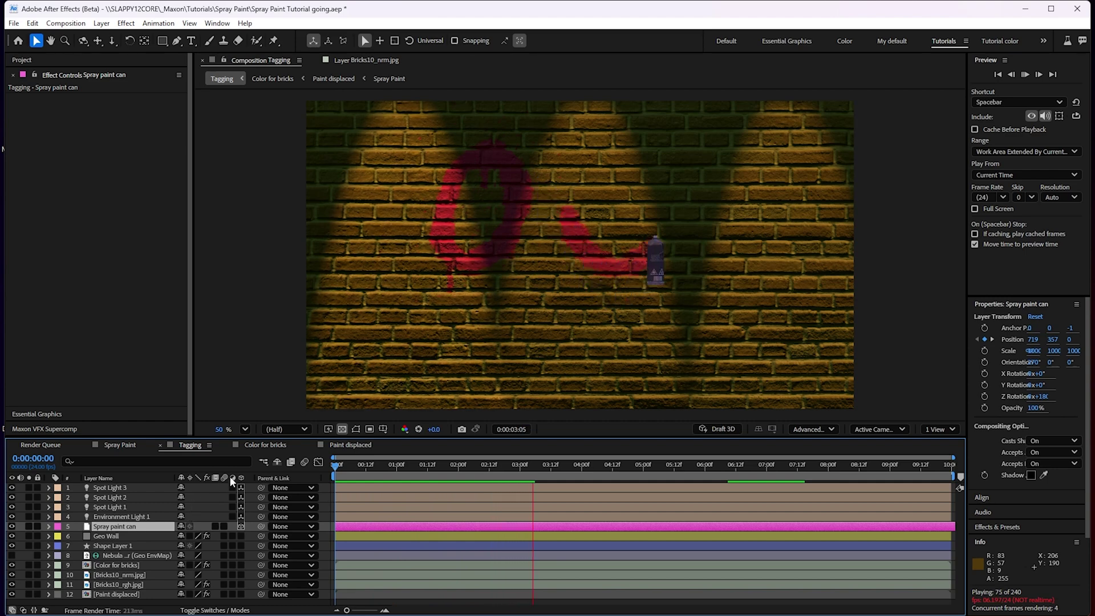
{"action": "key", "text": "space"}
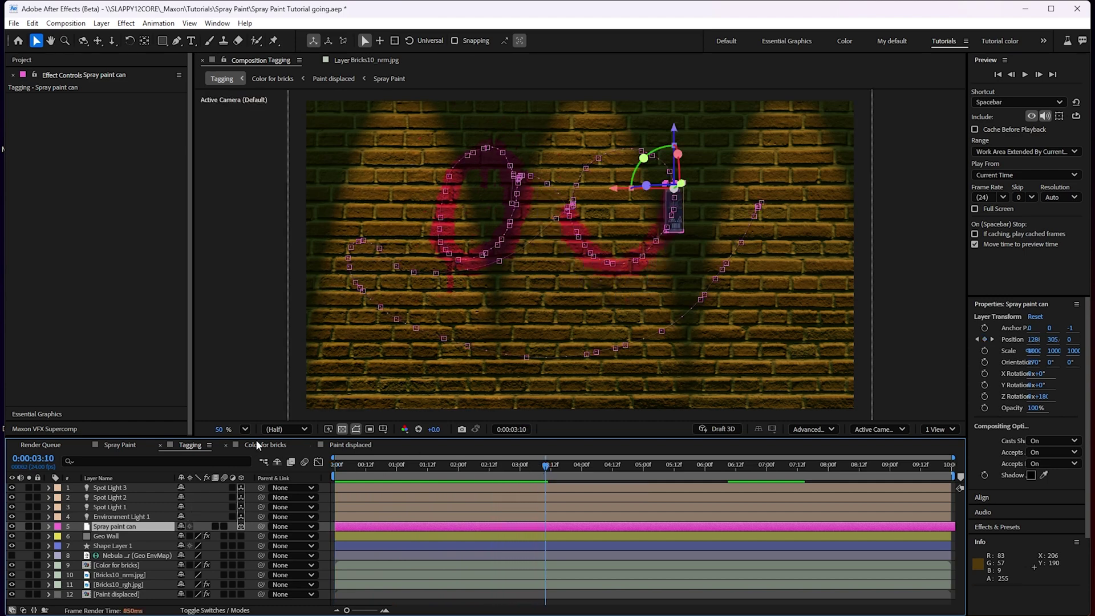
Step: Add a new Camera 1 layer with its default settings
{"action": "left_click", "coordinate": [102, 23]}
{"action": "mouse_move", "coordinate": [125, 37]}
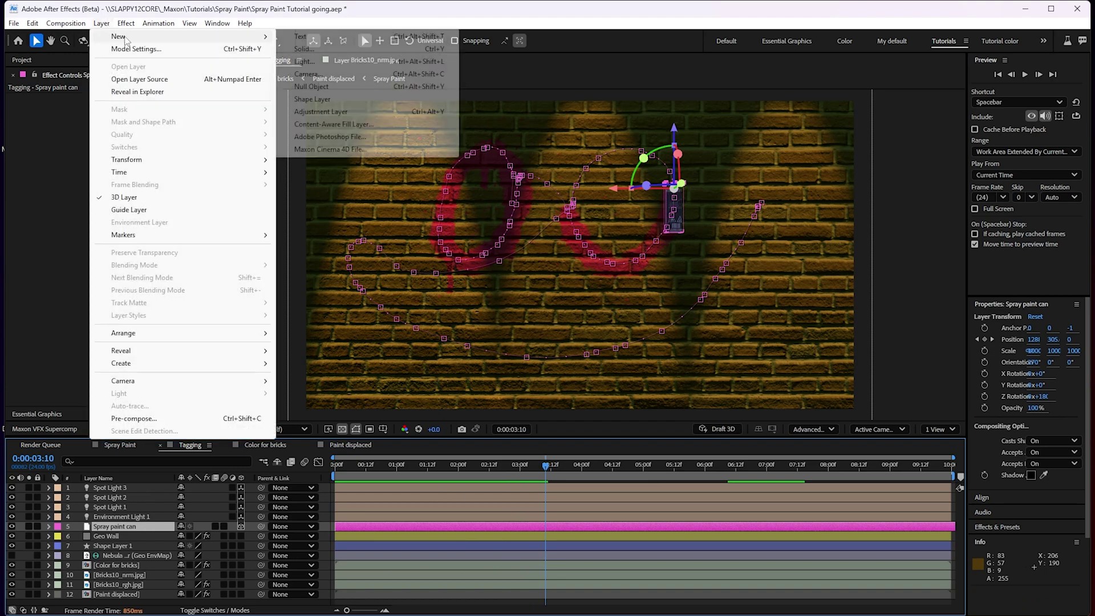
{"action": "left_click", "coordinate": [336, 75]}
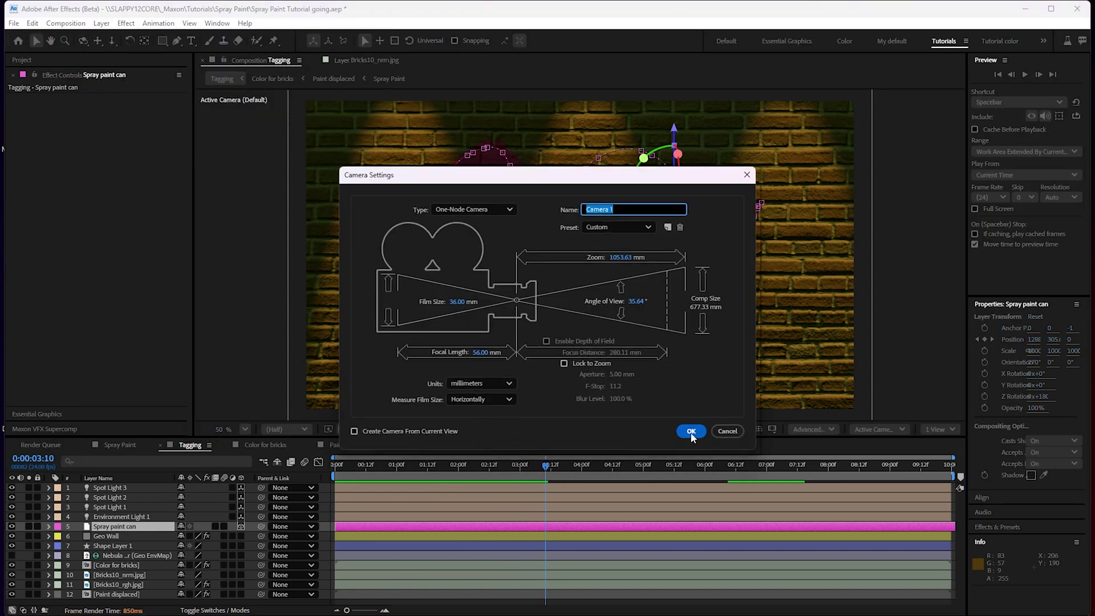
{"action": "left_click", "coordinate": [691, 431]}
Step: Create an orbit null for Camera 1 and rotate it about 43° on Y
{"action": "right_click", "coordinate": [117, 527]}
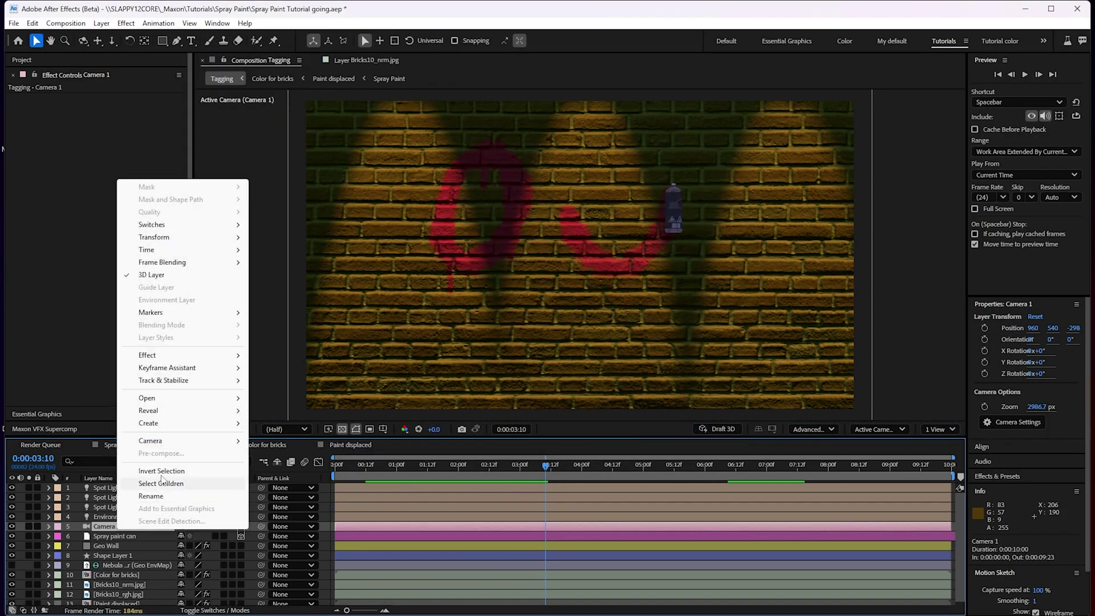
{"action": "mouse_move", "coordinate": [174, 423]}
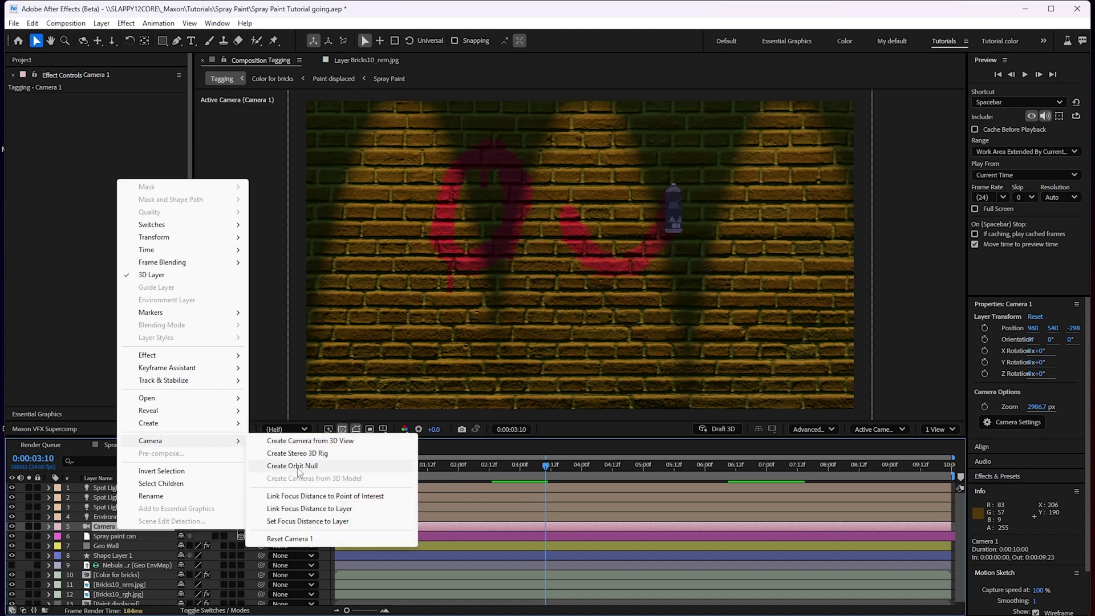
{"action": "left_click", "coordinate": [289, 468]}
{"action": "key", "text": "r"}
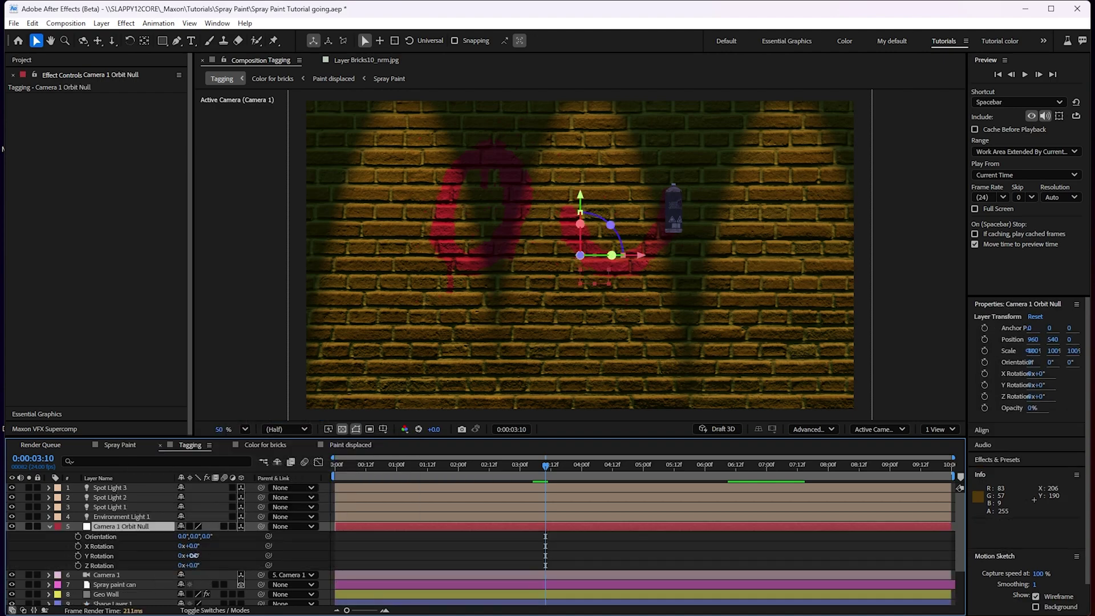
{"action": "left_click_drag", "start_coordinate": [194, 555], "coordinate": [214, 553]}
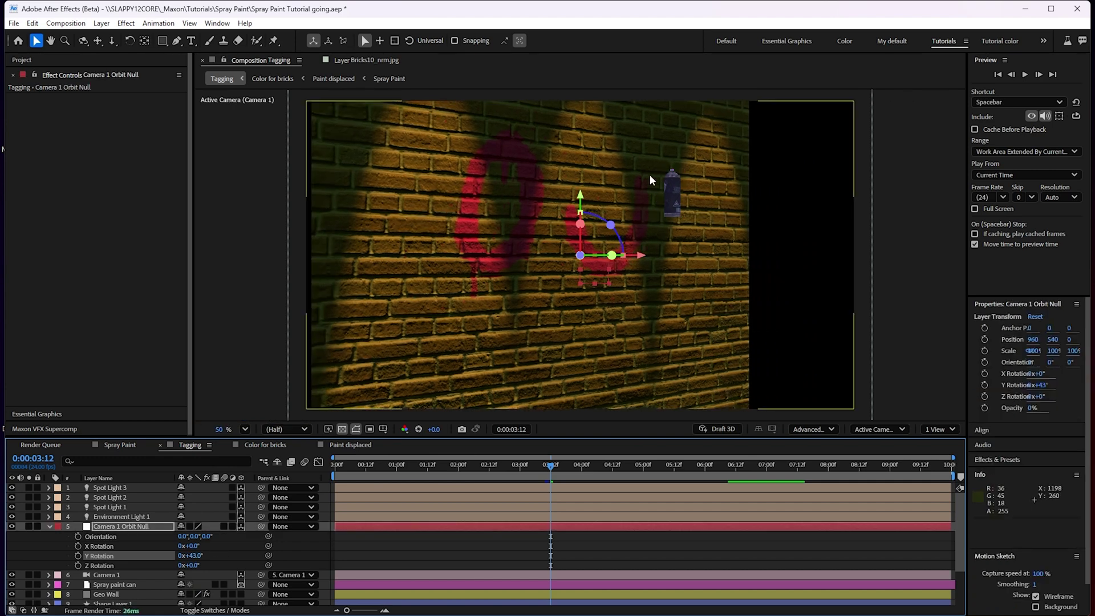